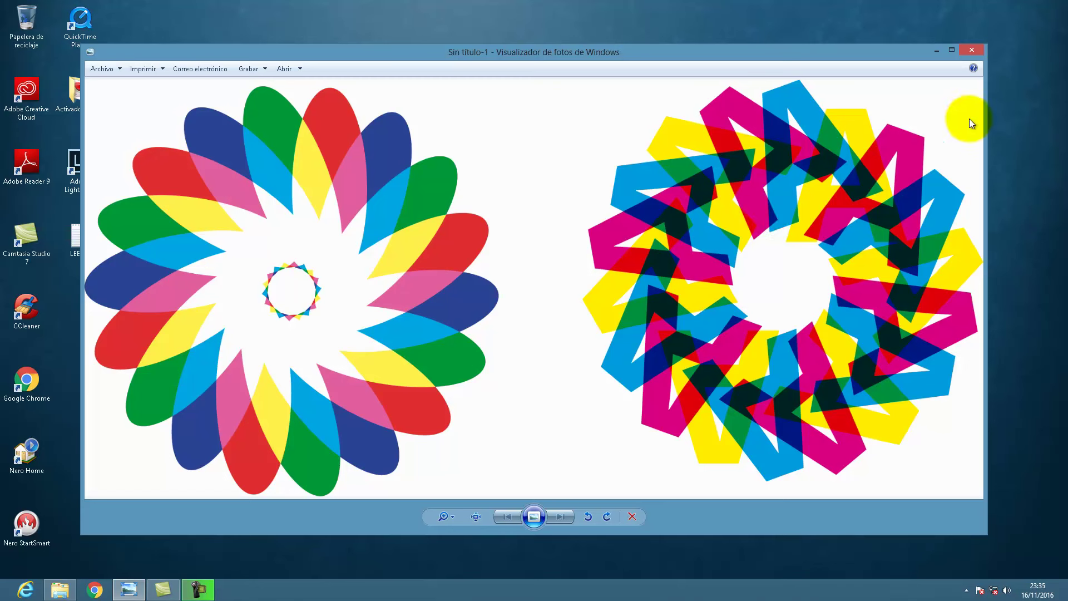
Minimize the photo viewer showing the reference artwork and launch Adobe Illustrator CC 2017.
{"action": "left_click", "coordinate": [935, 52]}
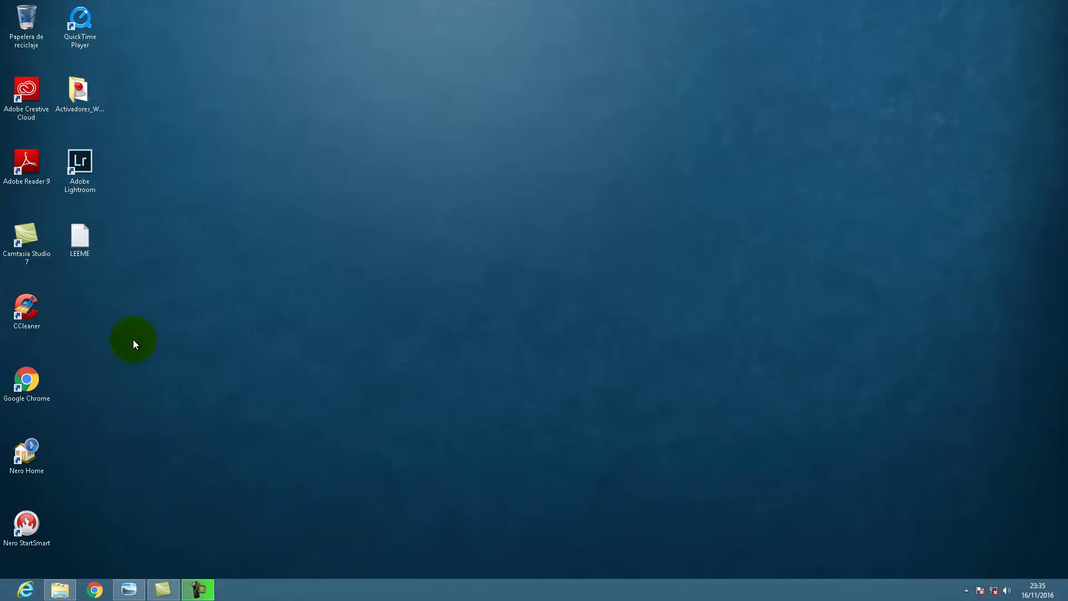
{"action": "left_click", "coordinate": [11, 593]}
{"action": "left_click_drag", "start_coordinate": [413, 594], "coordinate": [793, 593]}
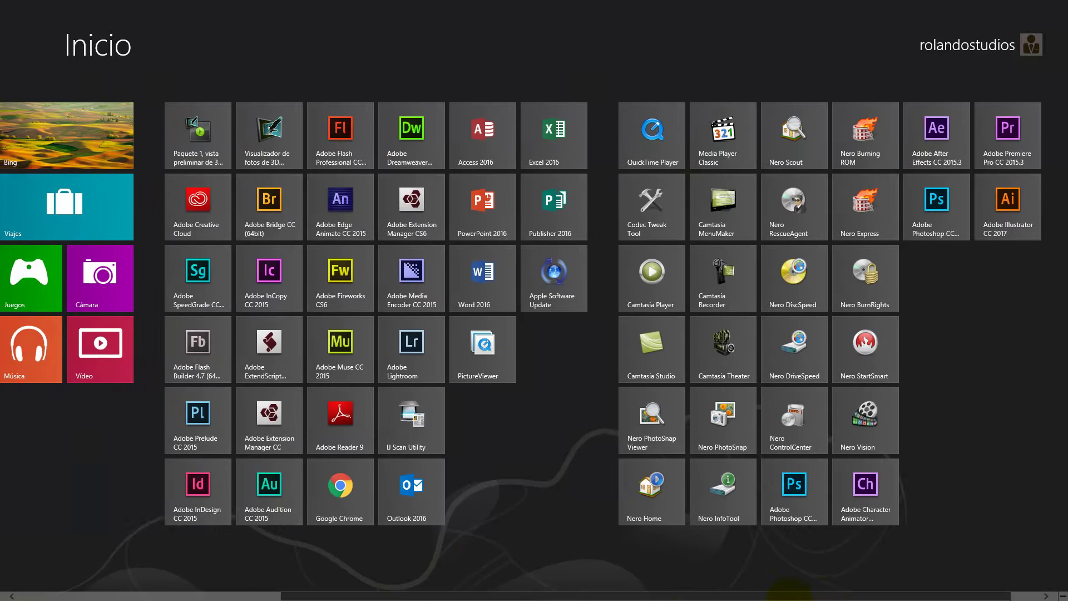
{"action": "left_click", "coordinate": [961, 220]}
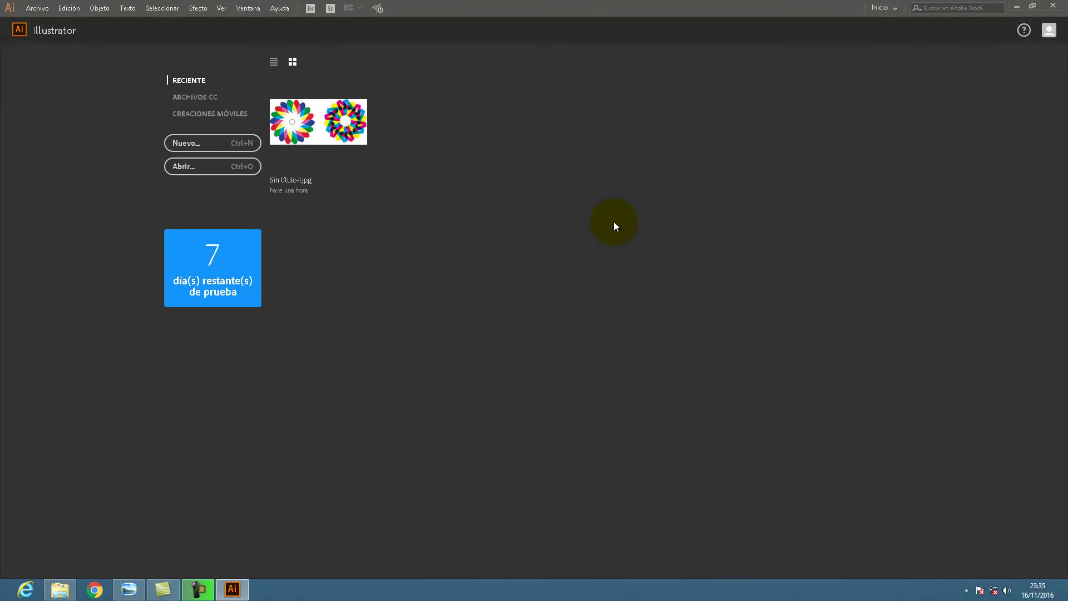
Start a new document from the Obra de arte e ilustración presets, with pixels as units and a width of 1280.
{"action": "left_click", "coordinate": [215, 146]}
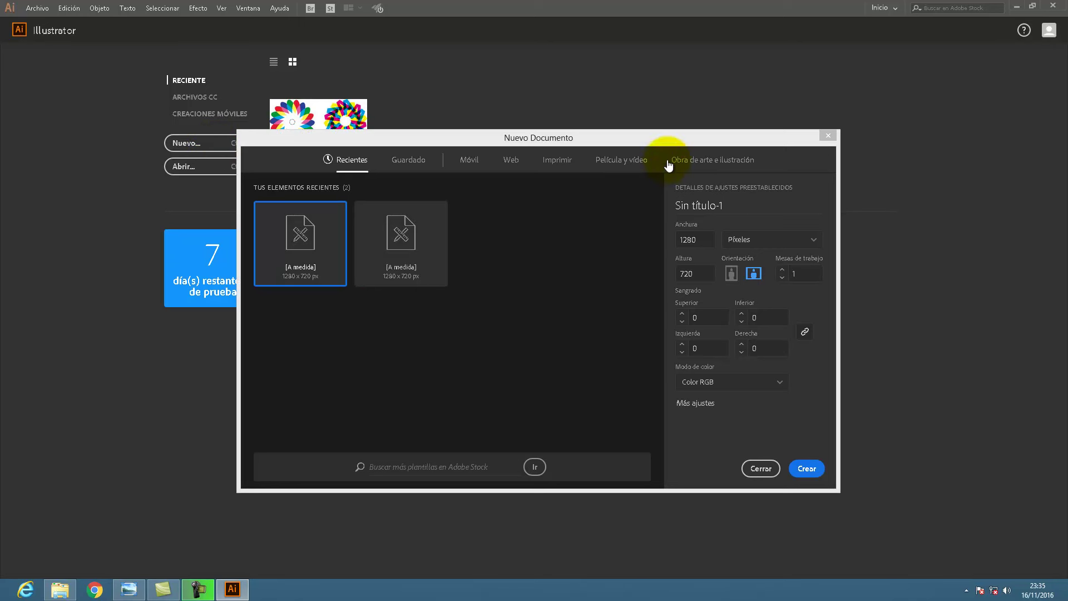
{"action": "left_click", "coordinate": [706, 173]}
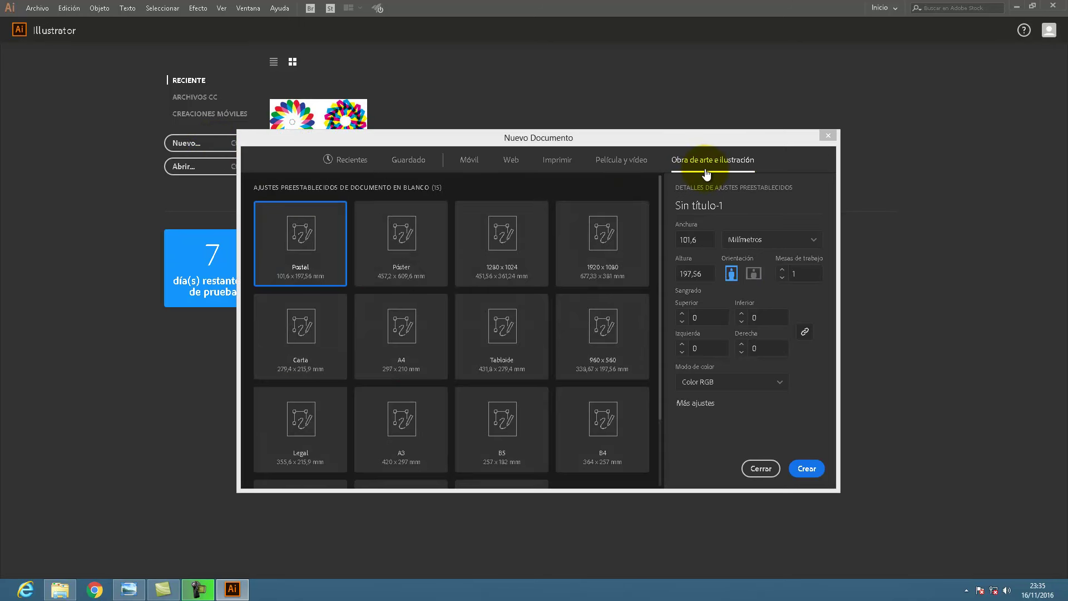
{"action": "left_click", "coordinate": [746, 240]}
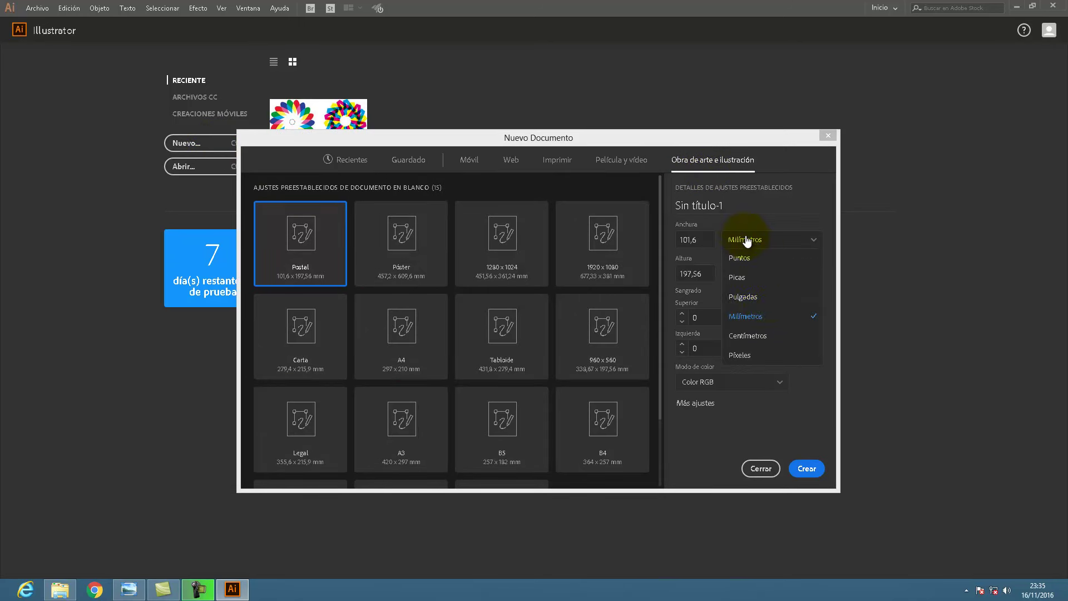
{"action": "left_click", "coordinate": [751, 356]}
{"action": "double_click", "coordinate": [703, 242]}
{"action": "type", "text": "1280"}
{"action": "key", "text": "Tab"}
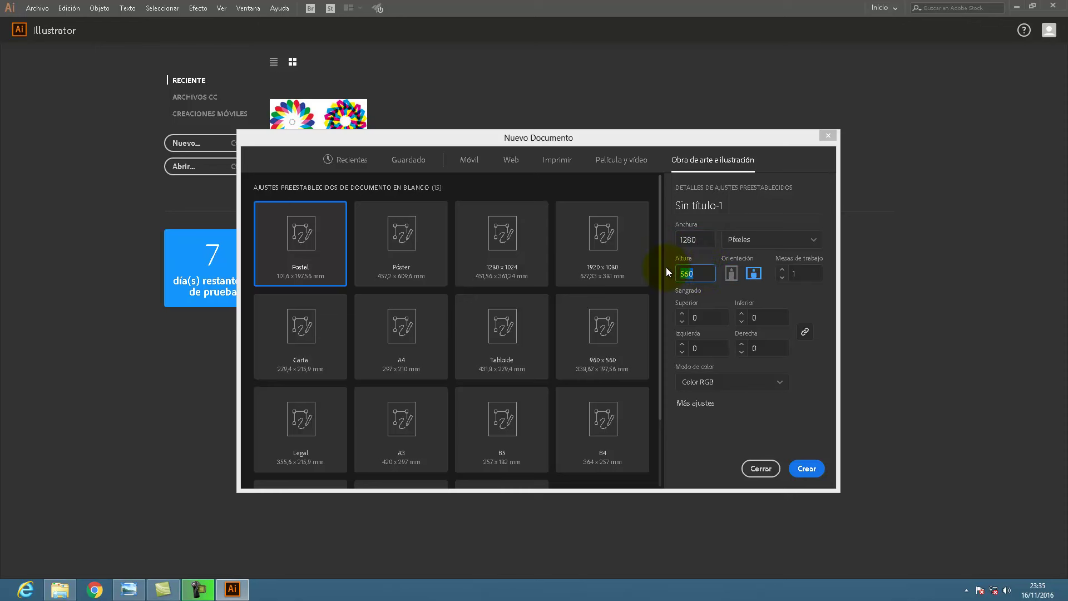
Set the new document's height to 720 px and its colour mode to CMYK, and create it.
{"action": "key", "text": "End"}
{"action": "type", "text": "72072"}
{"action": "key", "text": "BackSpace"}
{"action": "key", "text": "BackSpace"}
{"action": "key", "text": "BackSpace"}
{"action": "key", "text": "BackSpace"}
{"action": "key", "text": "BackSpace"}
{"action": "key", "text": "BackSpace"}
{"action": "key", "text": "BackSpace"}
{"action": "key", "text": "BackSpace"}
{"action": "type", "text": "720"}
{"action": "left_click", "coordinate": [718, 388]}
{"action": "left_click", "coordinate": [711, 418]}
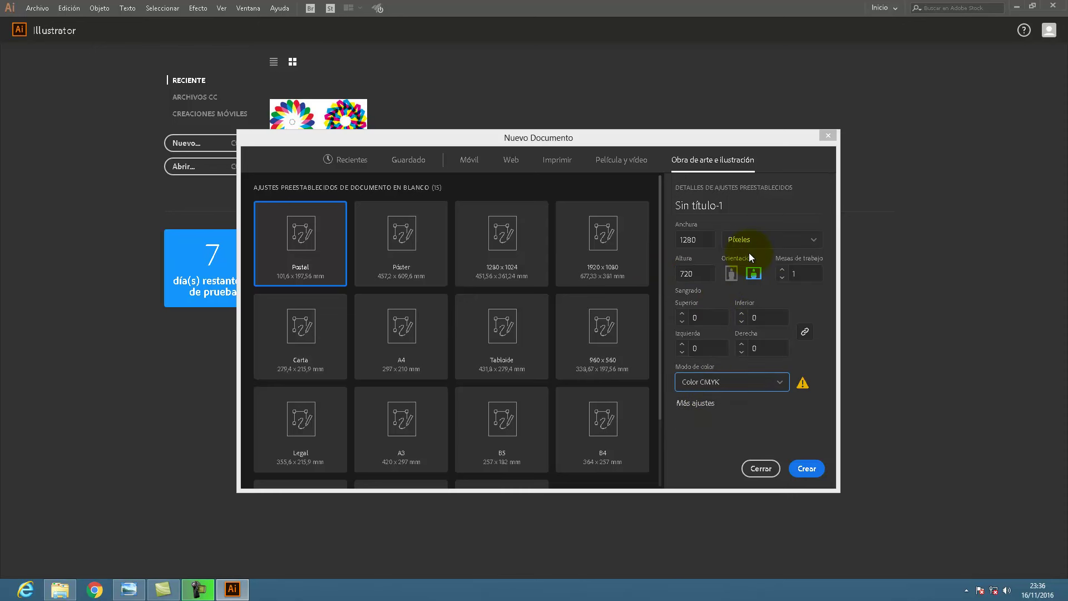
{"action": "left_click", "coordinate": [807, 470]}
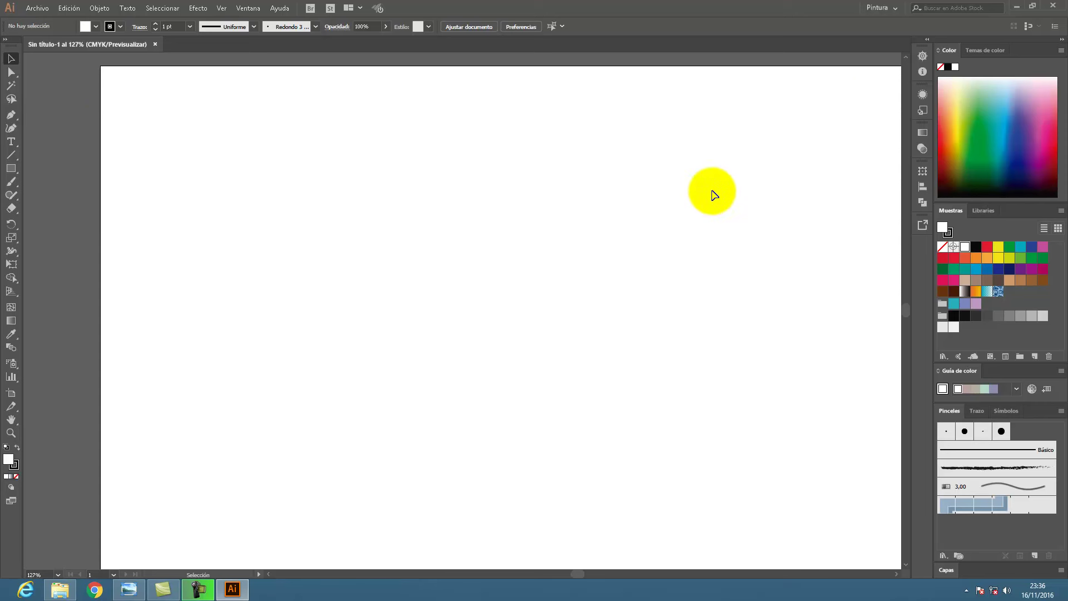
Choose the Pintura workspace.
{"action": "left_click", "coordinate": [883, 9]}
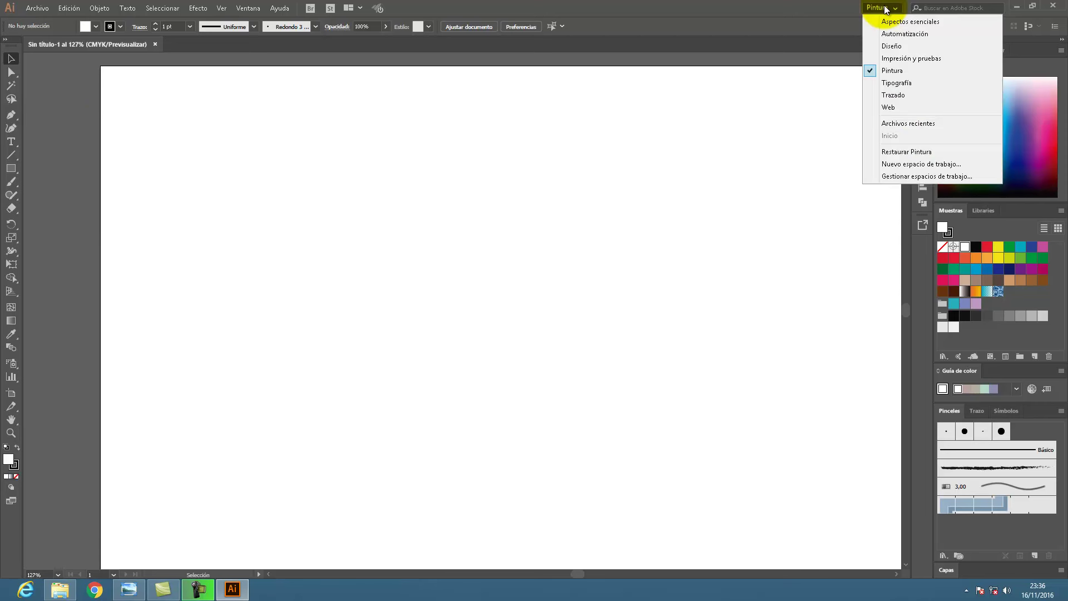
{"action": "left_click", "coordinate": [892, 72]}
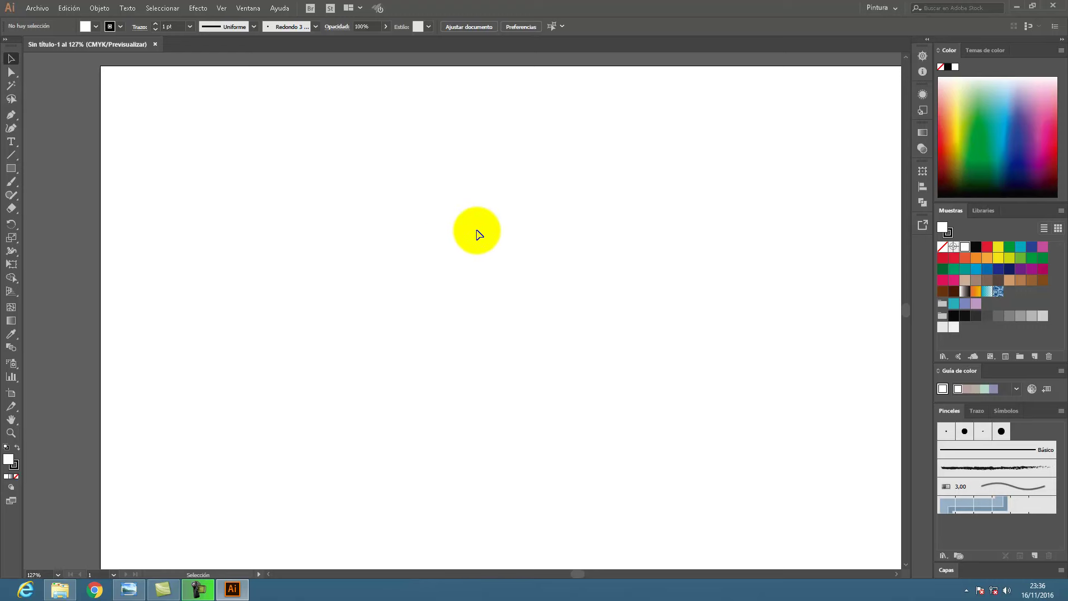
Draw three equal overlapping circles about 204 px in diameter, two side by side and one centred below them.
{"action": "left_click", "coordinate": [14, 170]}
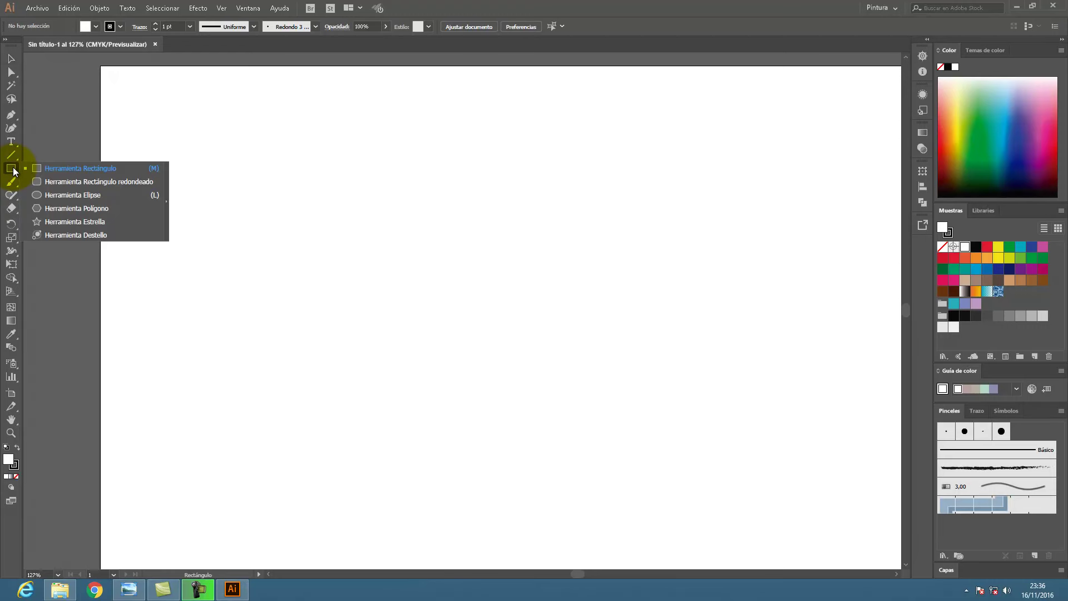
{"action": "left_click", "coordinate": [45, 195]}
{"action": "left_click_drag", "start_coordinate": [203, 175], "coordinate": [346, 362]}
Remove the fill from all three circles, leaving only their black outlines.
{"action": "left_click", "coordinate": [11, 59]}
{"action": "left_click_drag", "start_coordinate": [211, 151], "coordinate": [481, 434]}
{"action": "left_click", "coordinate": [96, 27]}
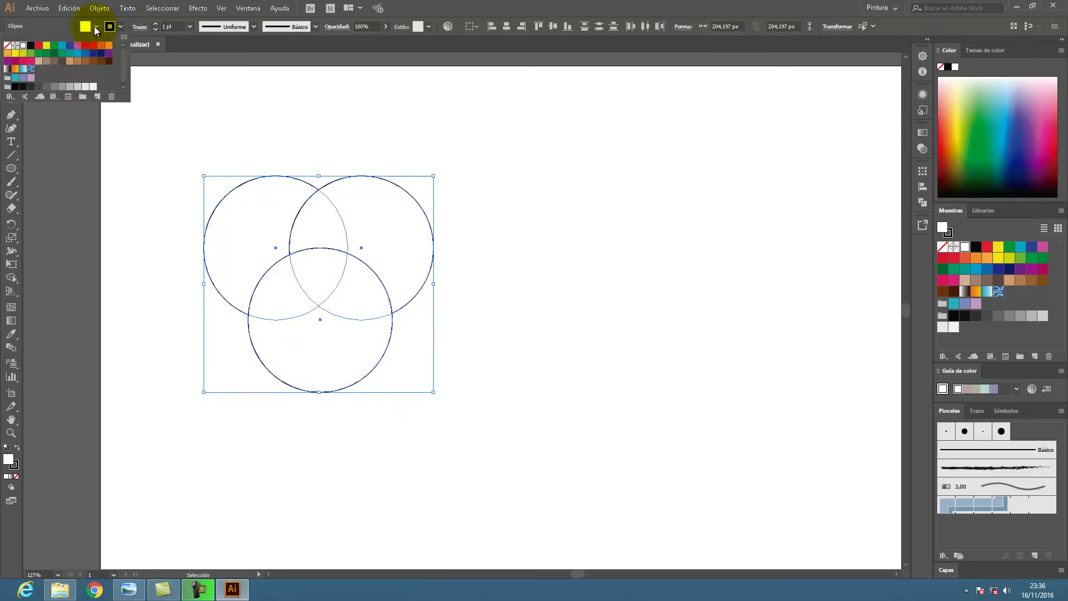
{"action": "left_click", "coordinate": [7, 46]}
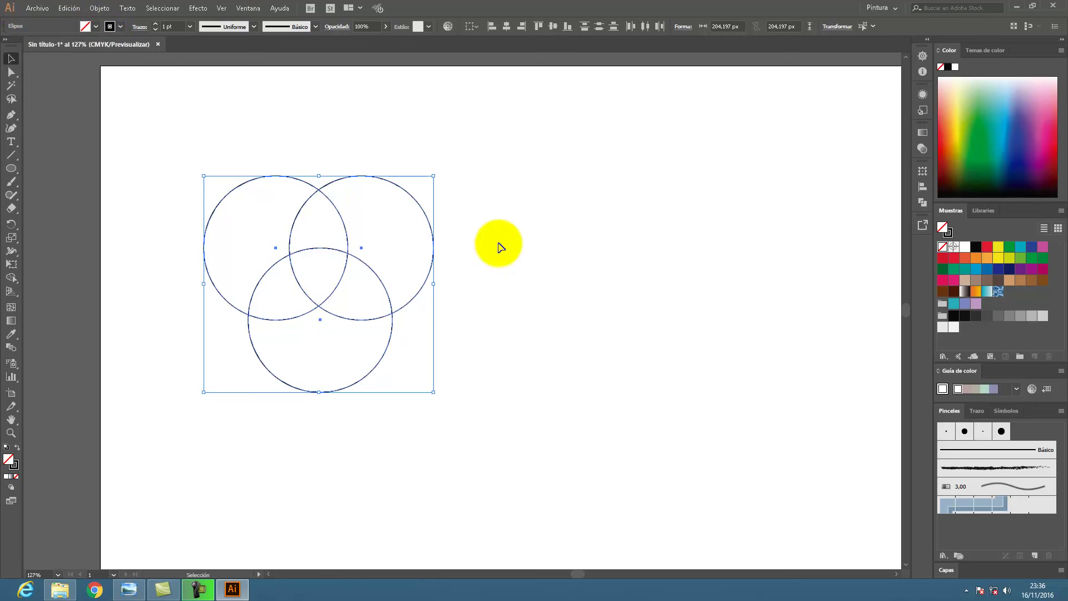
{"action": "left_click", "coordinate": [508, 330]}
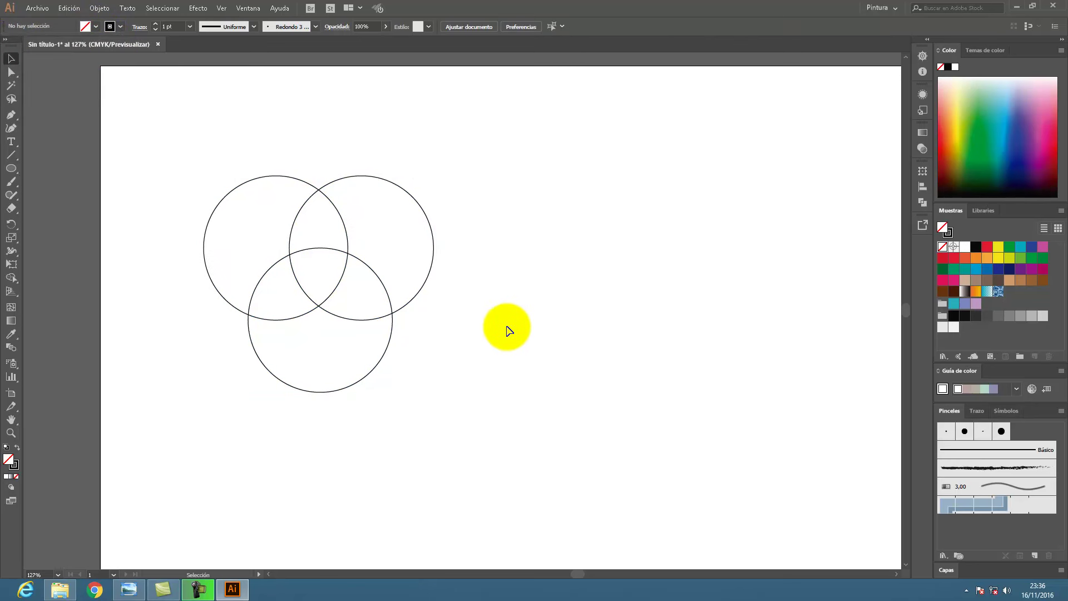
Add the heading ADITIVA in enlarged text, centred above the three circles.
{"action": "left_click", "coordinate": [251, 179]}
{"action": "left_click", "coordinate": [11, 141]}
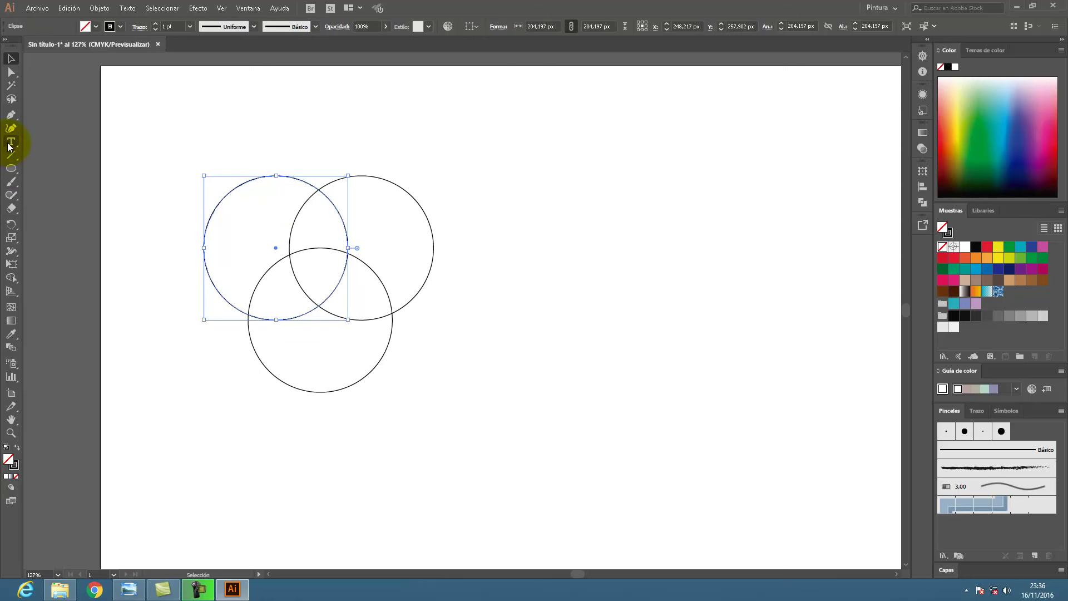
{"action": "left_click", "coordinate": [251, 121]}
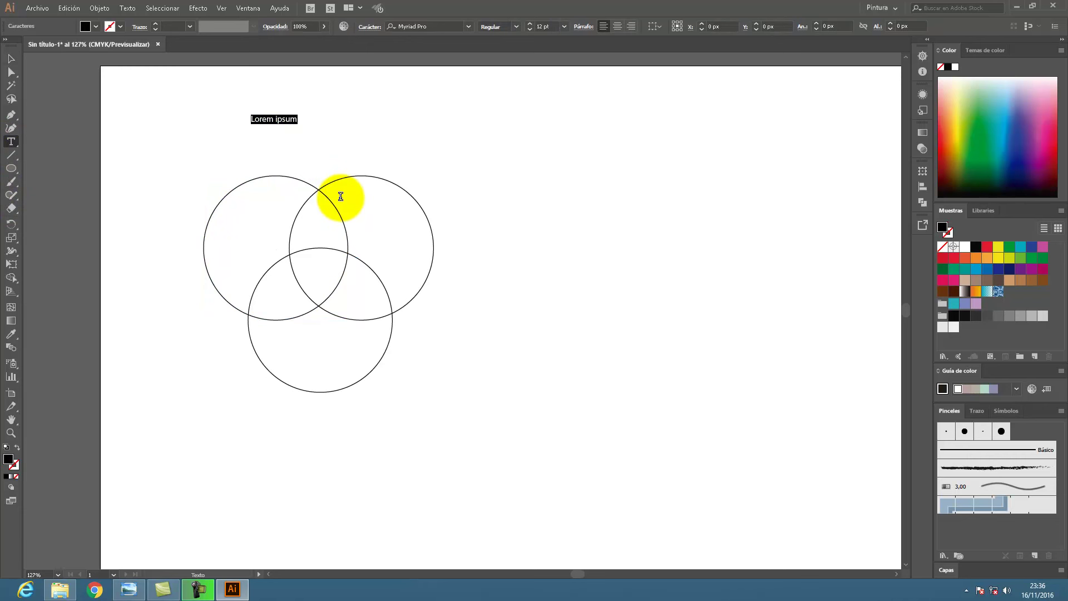
{"action": "type", "text": "ASD"}
{"action": "key", "text": "BackSpace"}
{"action": "type", "text": "DITIVA"}
{"action": "left_click", "coordinate": [11, 70]}
{"action": "left_click", "coordinate": [10, 58]}
{"action": "left_click_drag", "start_coordinate": [281, 125], "coordinate": [357, 127]}
Fill the upper-left circle with the Rojo RGB swatch and set the swatch to 100% magenta and 100% yellow.
{"action": "left_click", "coordinate": [262, 200]}
{"action": "left_click", "coordinate": [269, 176]}
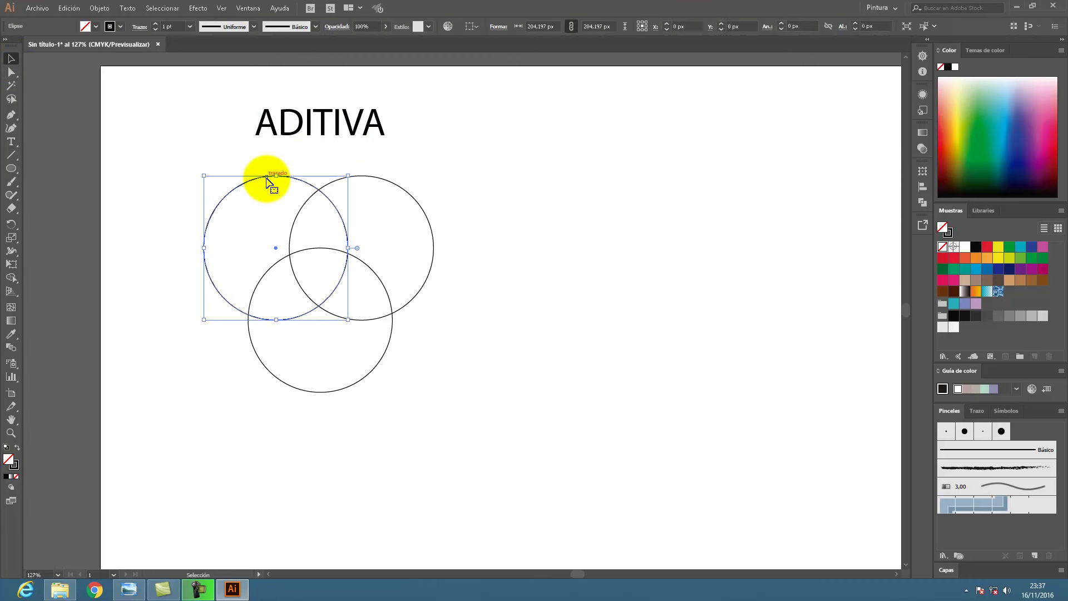
{"action": "double_click", "coordinate": [986, 247]}
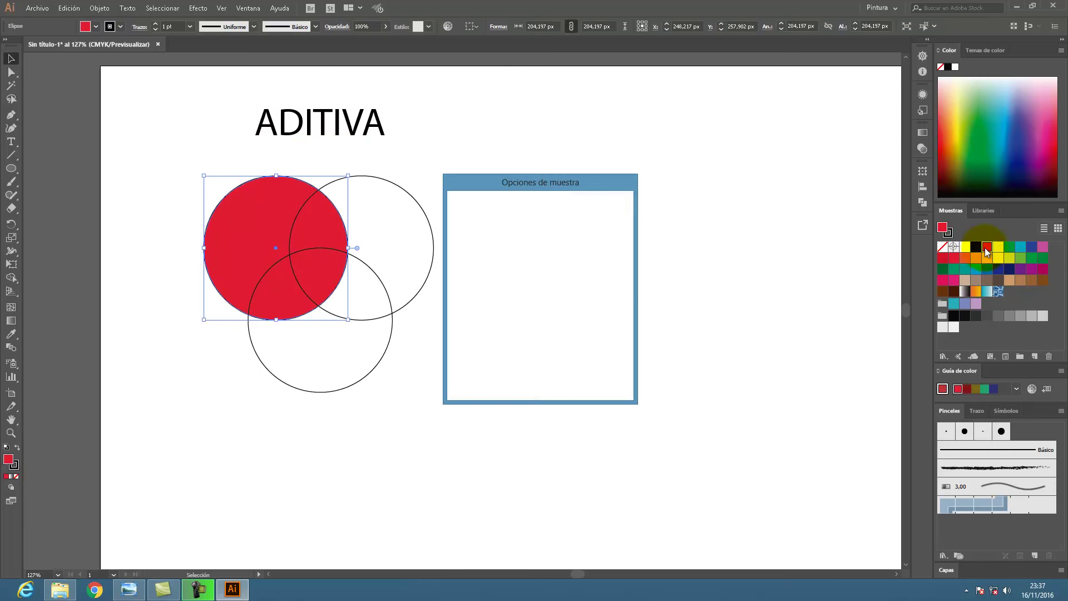
{"action": "left_click_drag", "start_coordinate": [584, 183], "coordinate": [675, 169]}
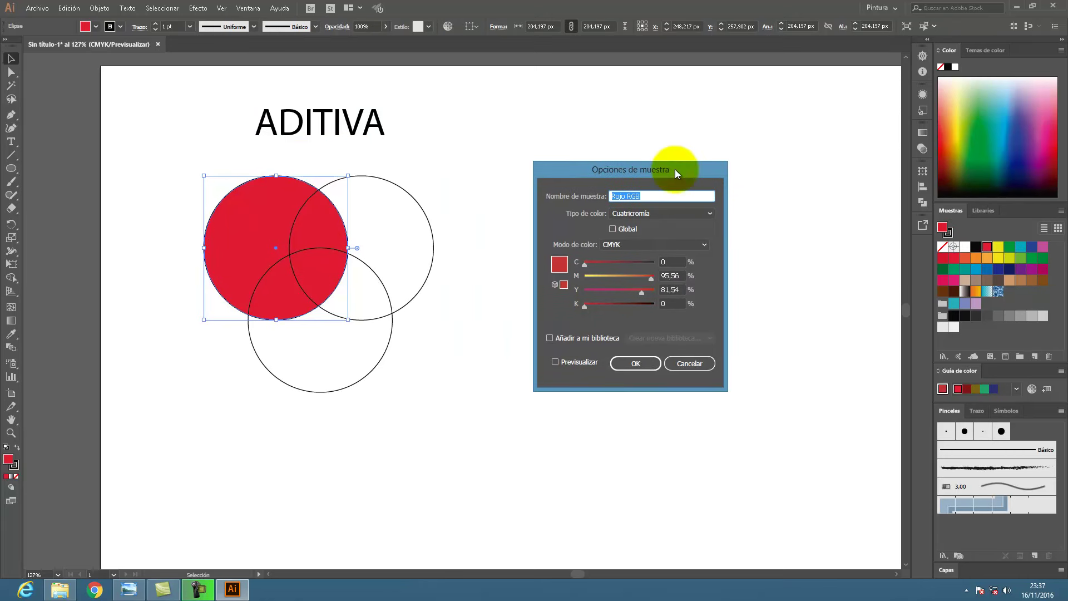
{"action": "mouse_move", "coordinate": [647, 279]}
{"action": "left_mouse_down"}
{"action": "mouse_move", "coordinate": [663, 279]}
{"action": "mouse_move", "coordinate": [663, 289]}
{"action": "left_mouse_up"}
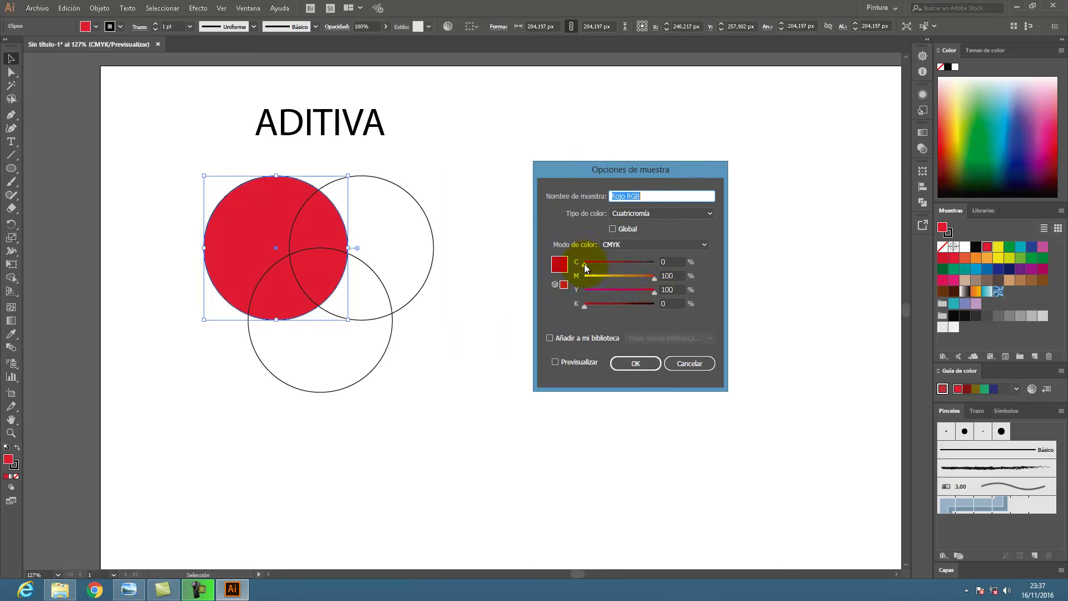
{"action": "left_click", "coordinate": [634, 363]}
Fill the upper-right circle with the Azul RGB swatch and set the swatch to 100% cyan and 100% magenta.
{"action": "left_click", "coordinate": [405, 191]}
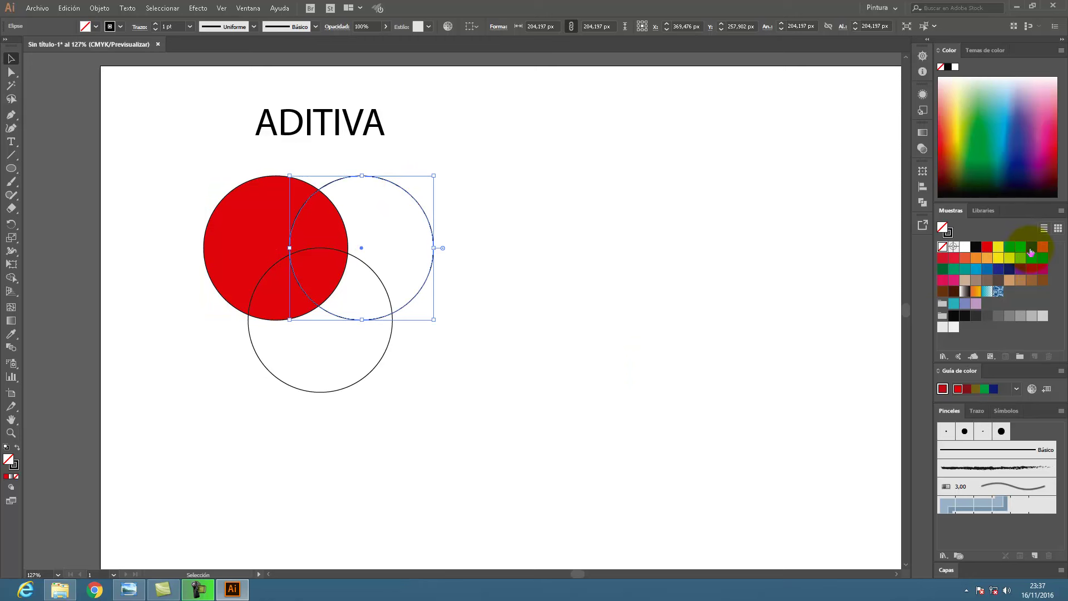
{"action": "double_click", "coordinate": [1030, 248]}
{"action": "mouse_move", "coordinate": [651, 270]}
{"action": "left_mouse_down"}
{"action": "mouse_move", "coordinate": [643, 279]}
{"action": "mouse_move", "coordinate": [667, 283]}
{"action": "left_mouse_up"}
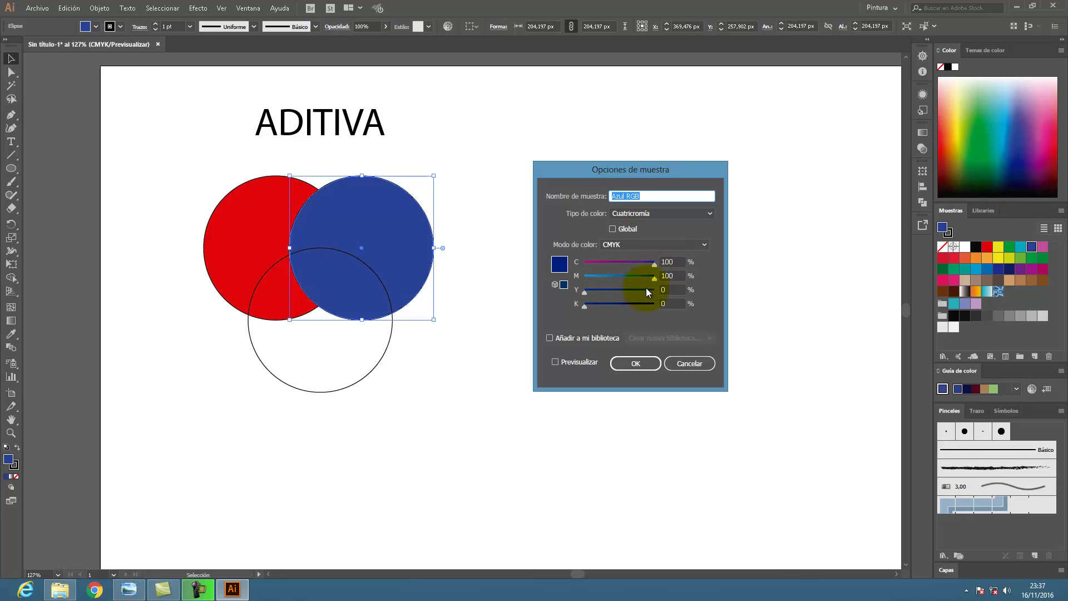
{"action": "left_click", "coordinate": [640, 363]}
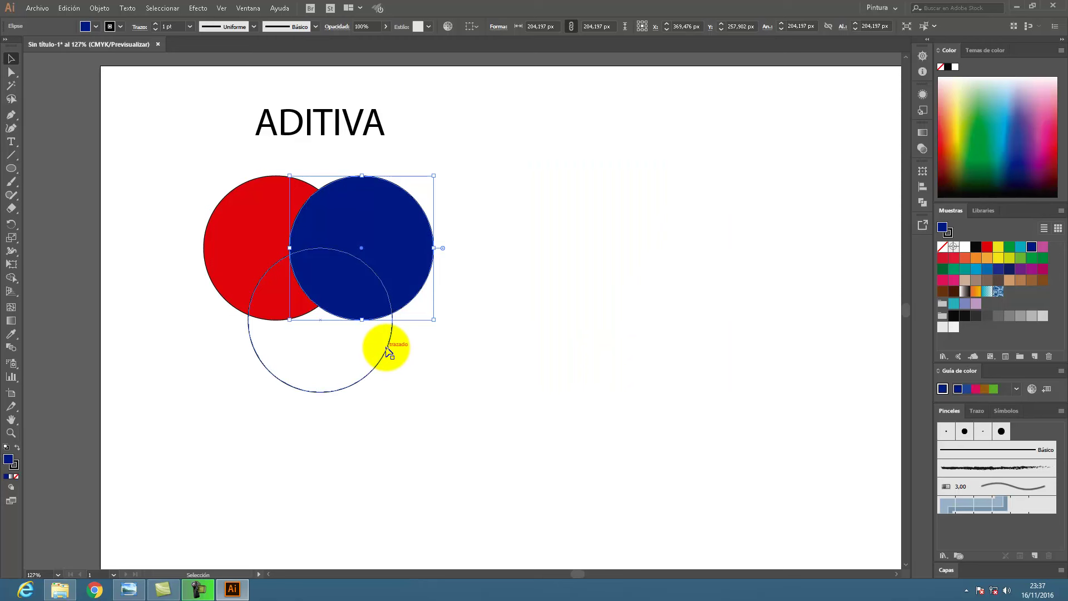
Fill the lower circle with the Verde RGB swatch and set the swatch to 100% cyan with 100% yellow in CMYK mode.
{"action": "left_click", "coordinate": [388, 349]}
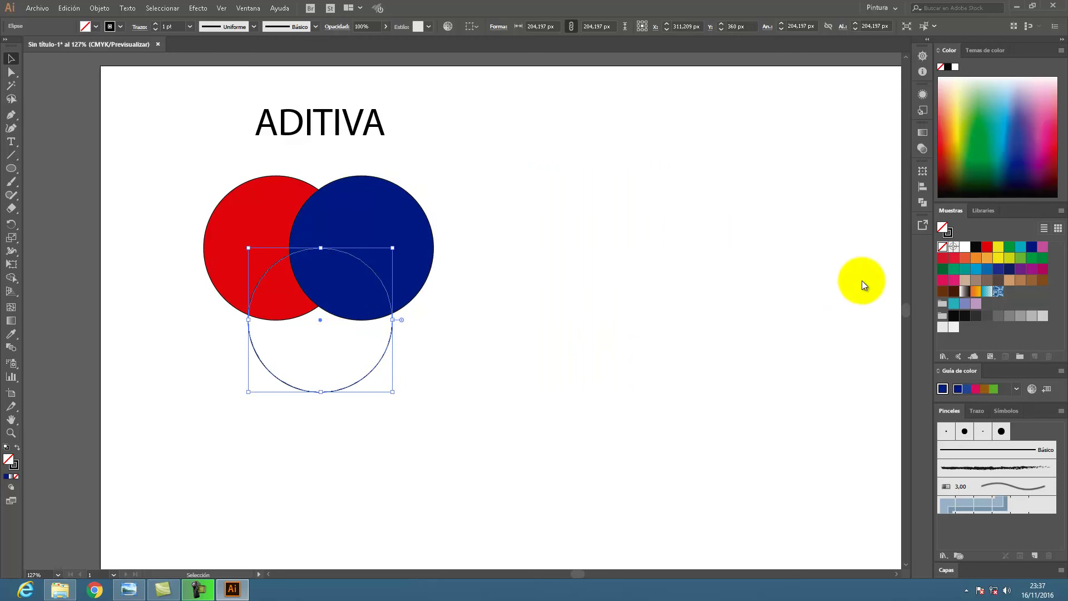
{"action": "left_click", "coordinate": [1009, 246]}
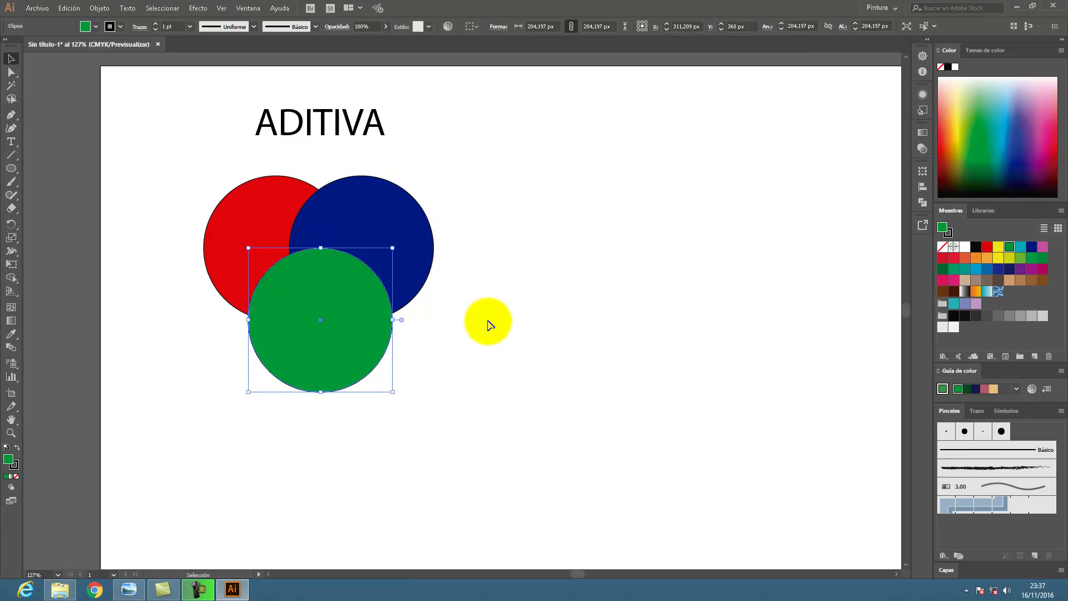
{"action": "double_click", "coordinate": [1009, 246]}
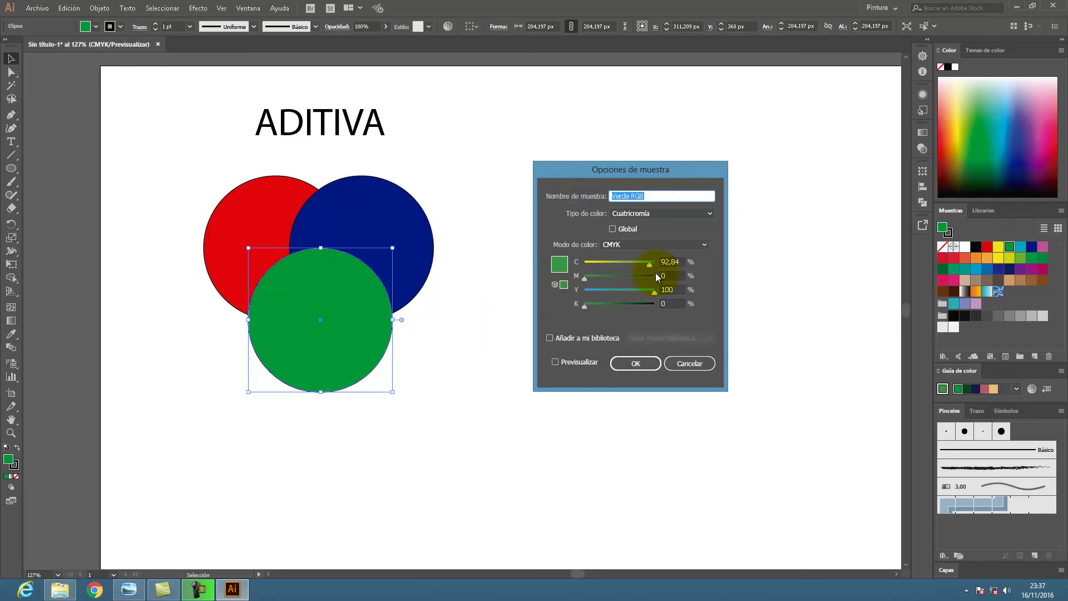
{"action": "left_click_drag", "start_coordinate": [649, 267], "coordinate": [662, 266]}
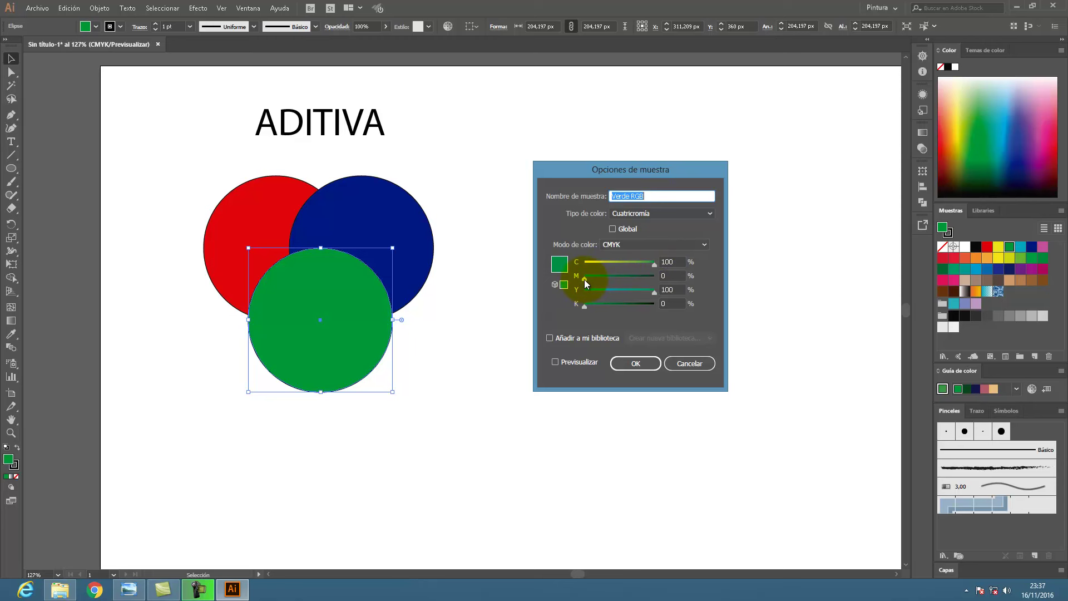
{"action": "left_click", "coordinate": [632, 248]}
{"action": "left_click", "coordinate": [632, 248]}
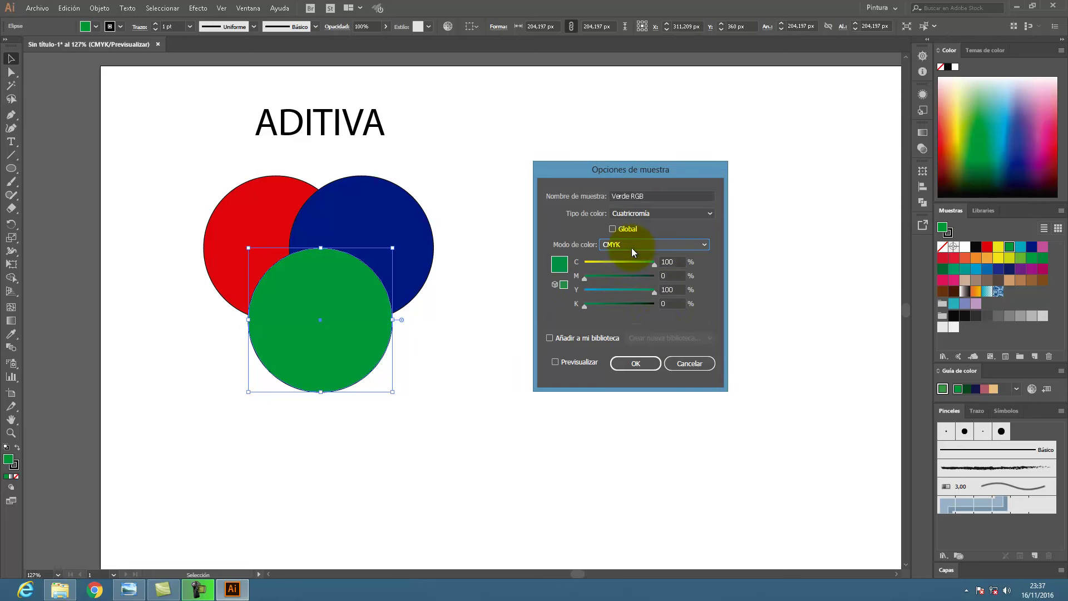
{"action": "left_click", "coordinate": [638, 362]}
{"action": "left_click", "coordinate": [542, 308]}
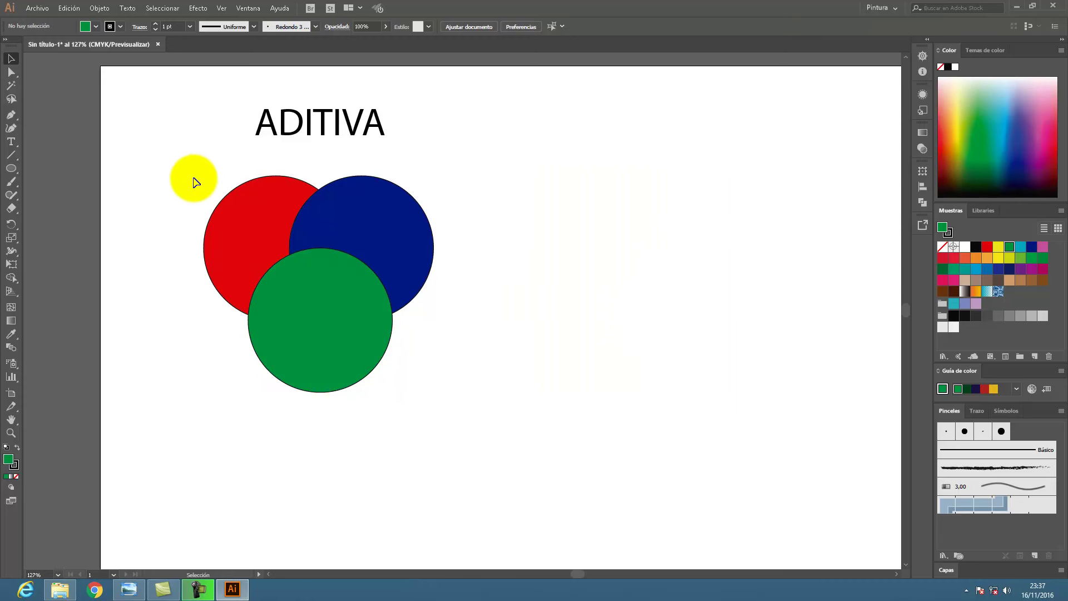
Apply the Aclarar blending mode to the red, blue and green circles together.
{"action": "left_click_drag", "start_coordinate": [188, 172], "coordinate": [503, 415]}
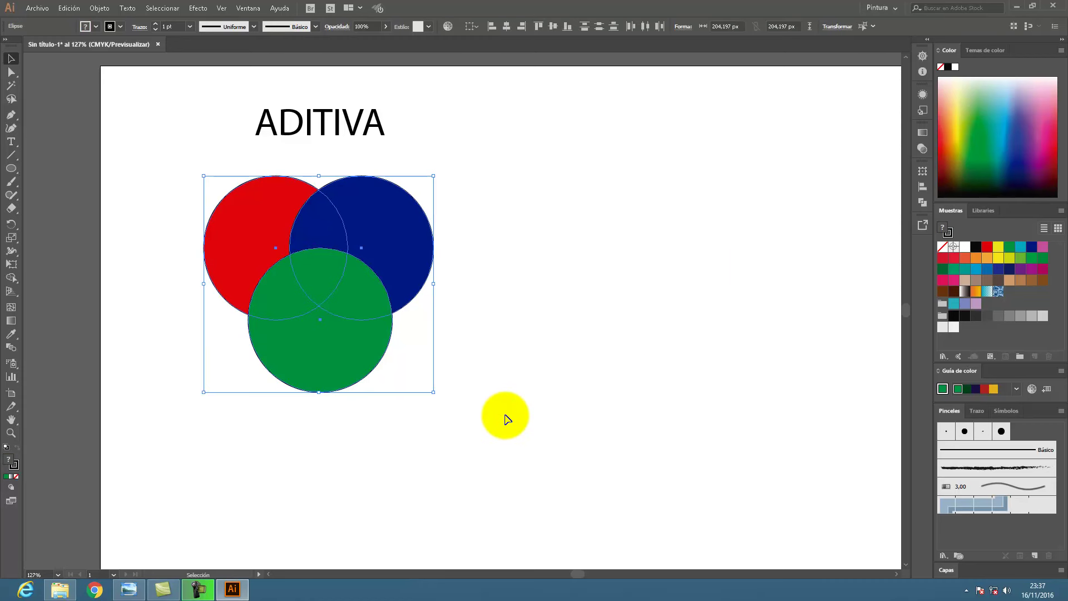
{"action": "left_click_drag", "start_coordinate": [187, 170], "coordinate": [453, 400]}
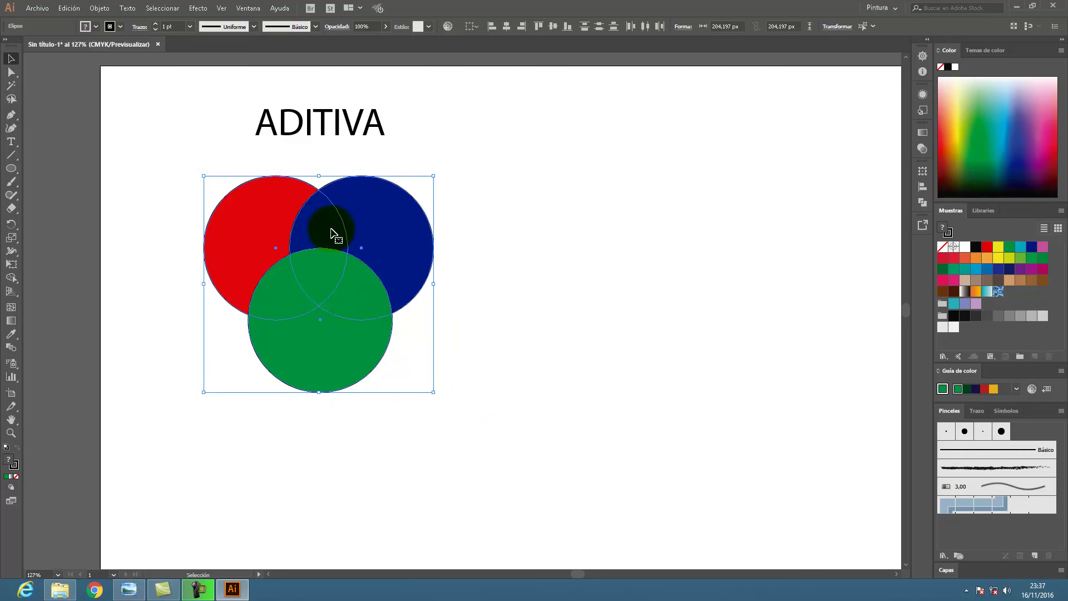
{"action": "left_click_drag", "start_coordinate": [167, 155], "coordinate": [476, 410]}
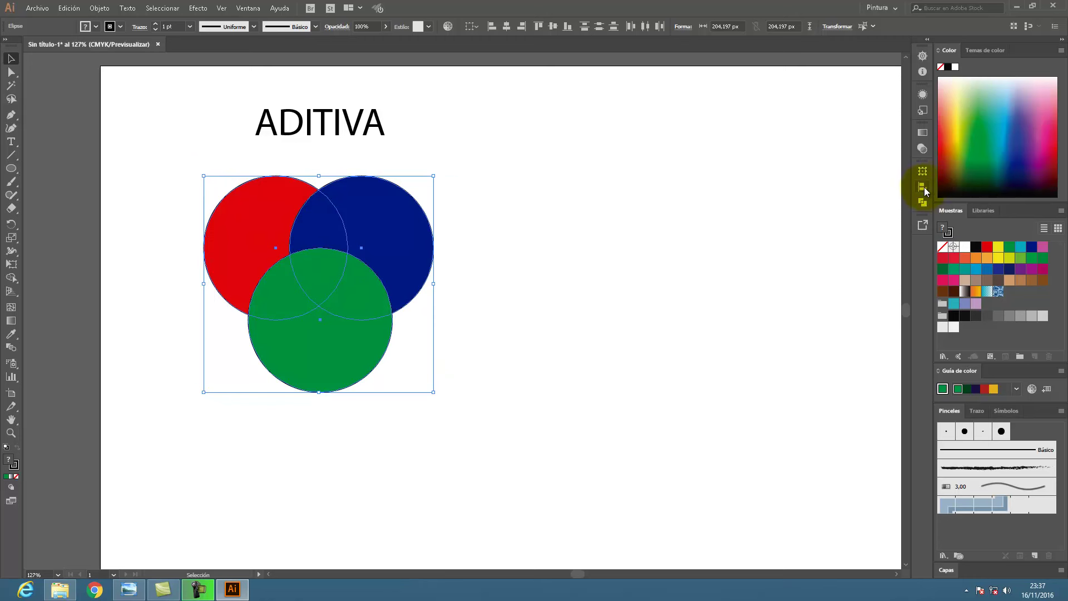
{"action": "left_click", "coordinate": [922, 150]}
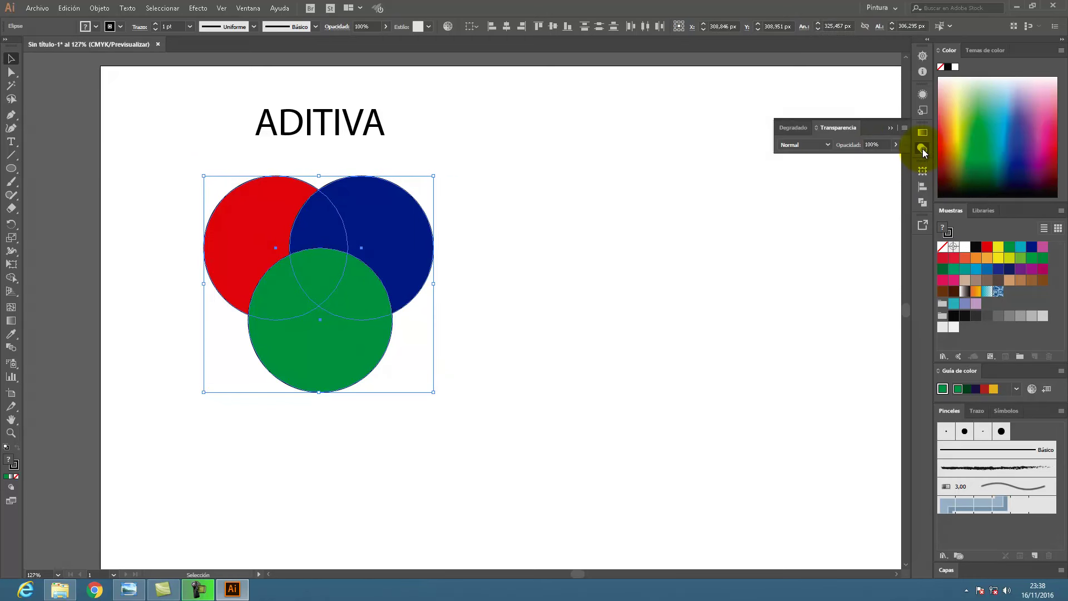
{"action": "left_click", "coordinate": [828, 146]}
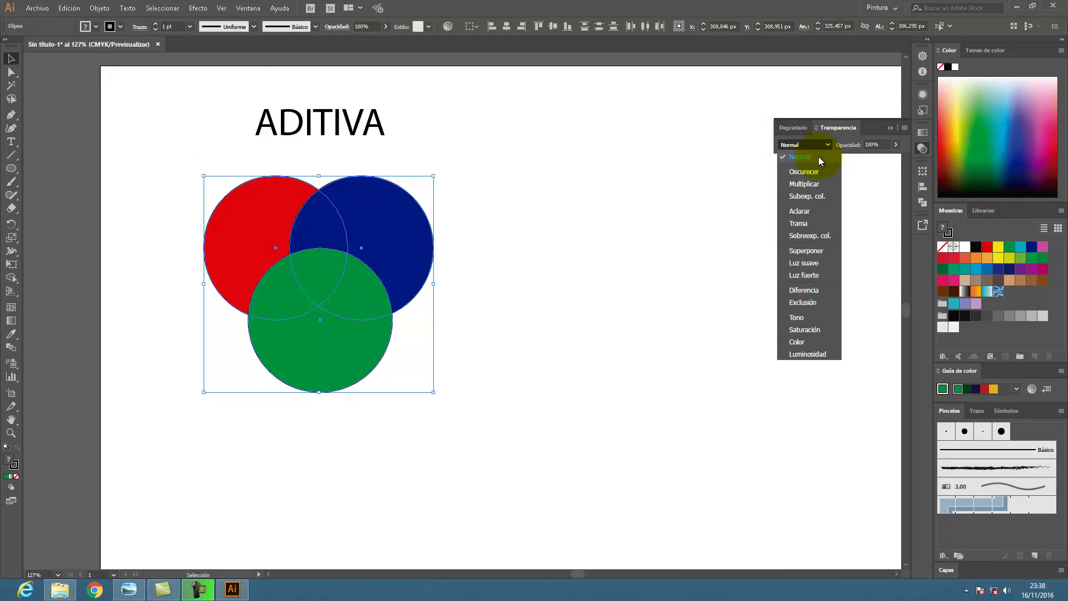
{"action": "left_click", "coordinate": [811, 210]}
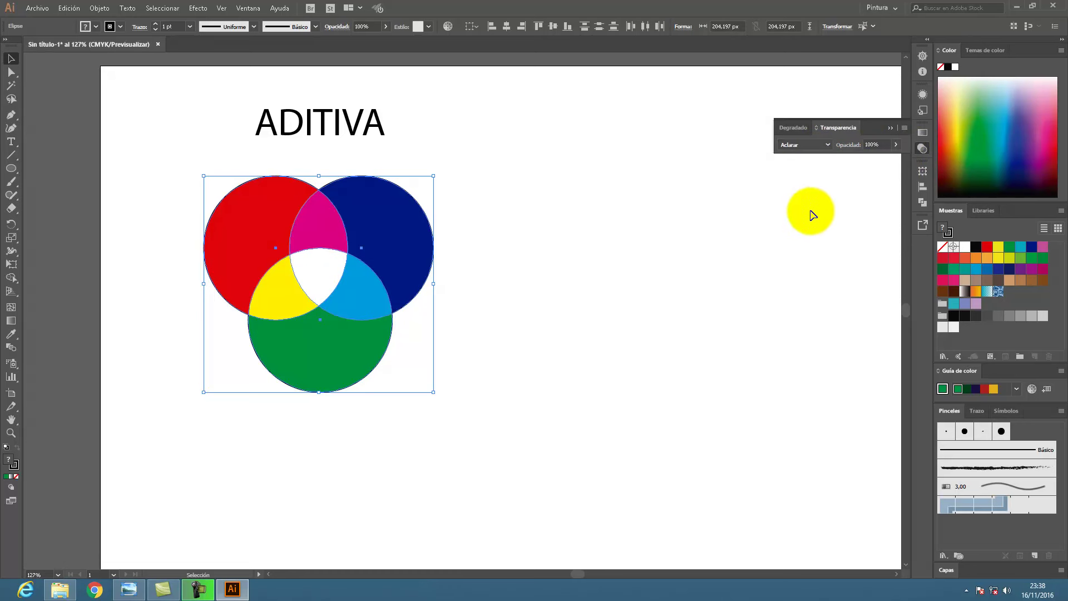
{"action": "left_click", "coordinate": [556, 247]}
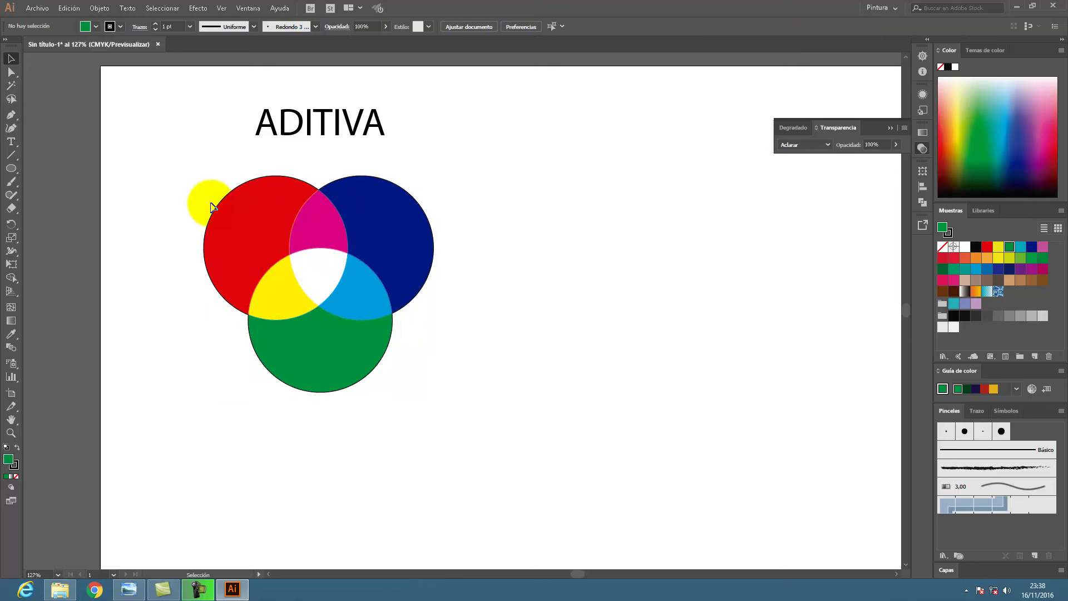
Remove the stroke from the red, blue and green circles and move the ADITIVA heading slightly closer to them.
{"action": "left_click_drag", "start_coordinate": [185, 168], "coordinate": [502, 417]}
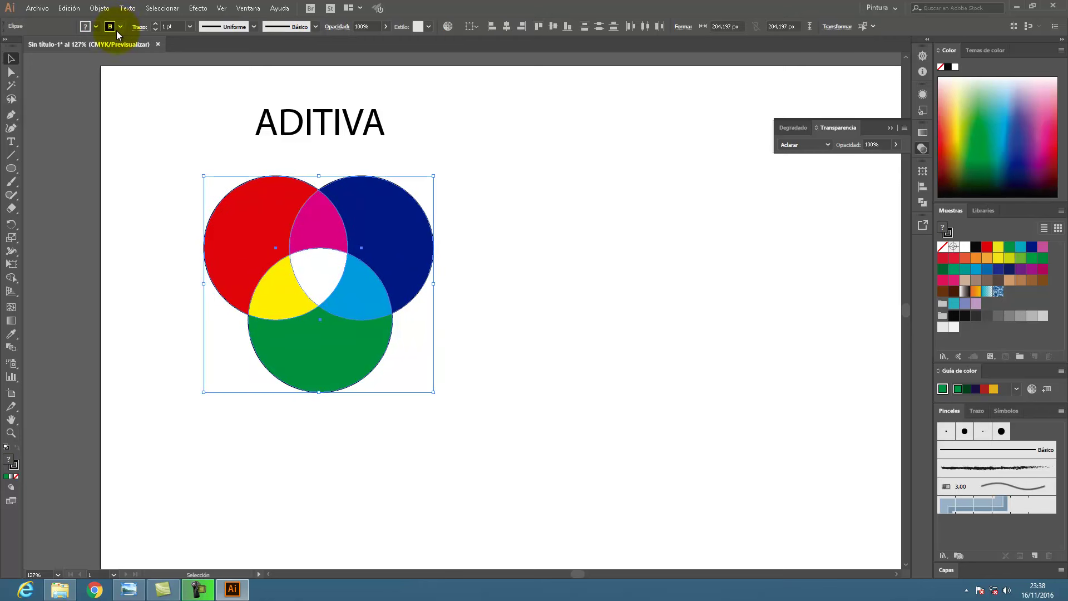
{"action": "left_click", "coordinate": [119, 29]}
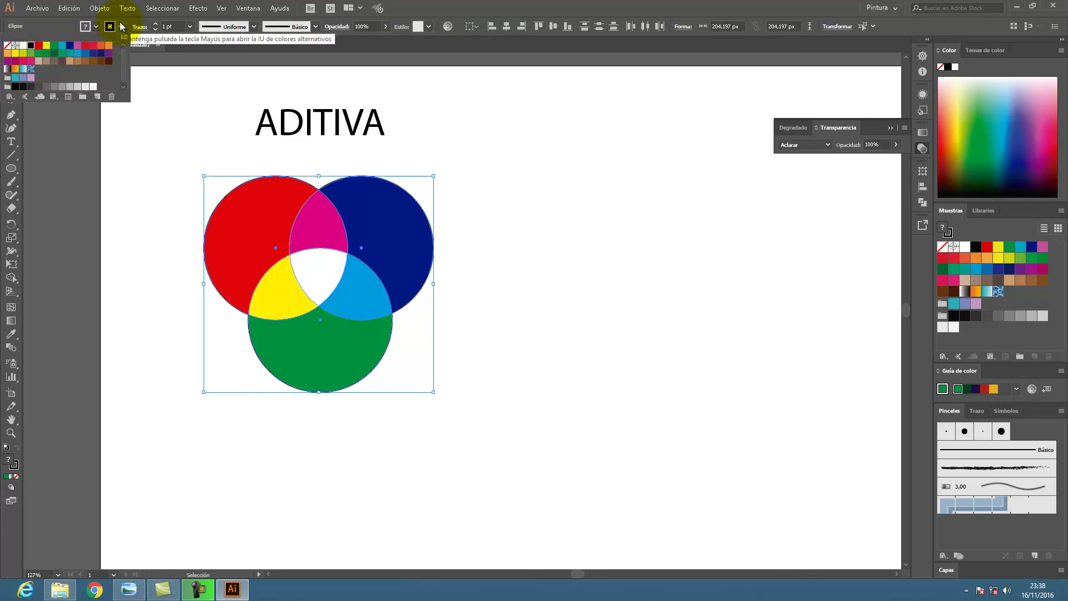
{"action": "left_click", "coordinate": [11, 46]}
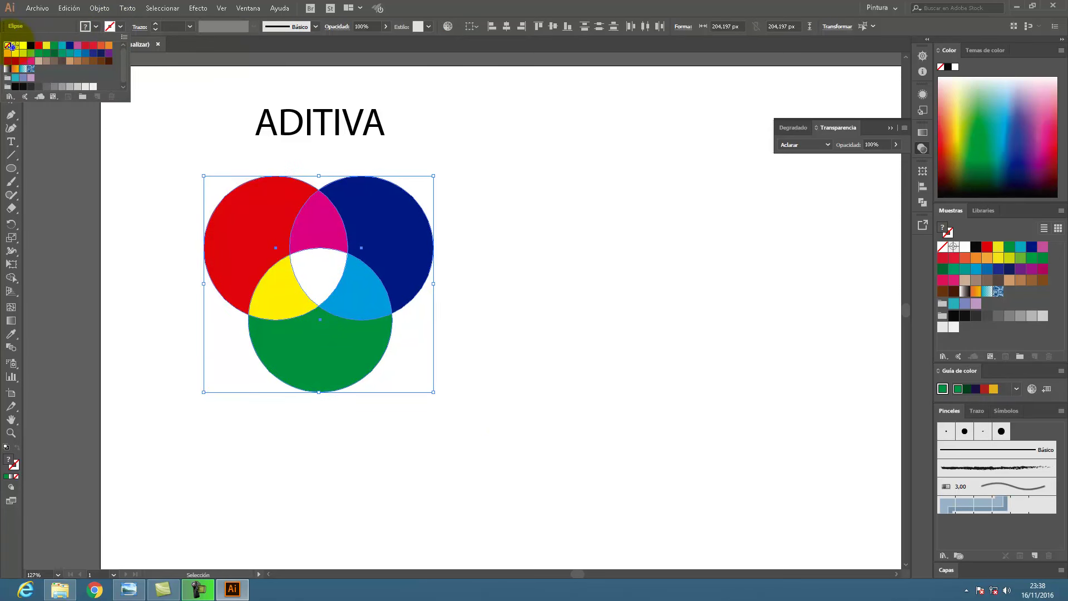
{"action": "left_click", "coordinate": [462, 183]}
{"action": "left_click", "coordinate": [504, 234]}
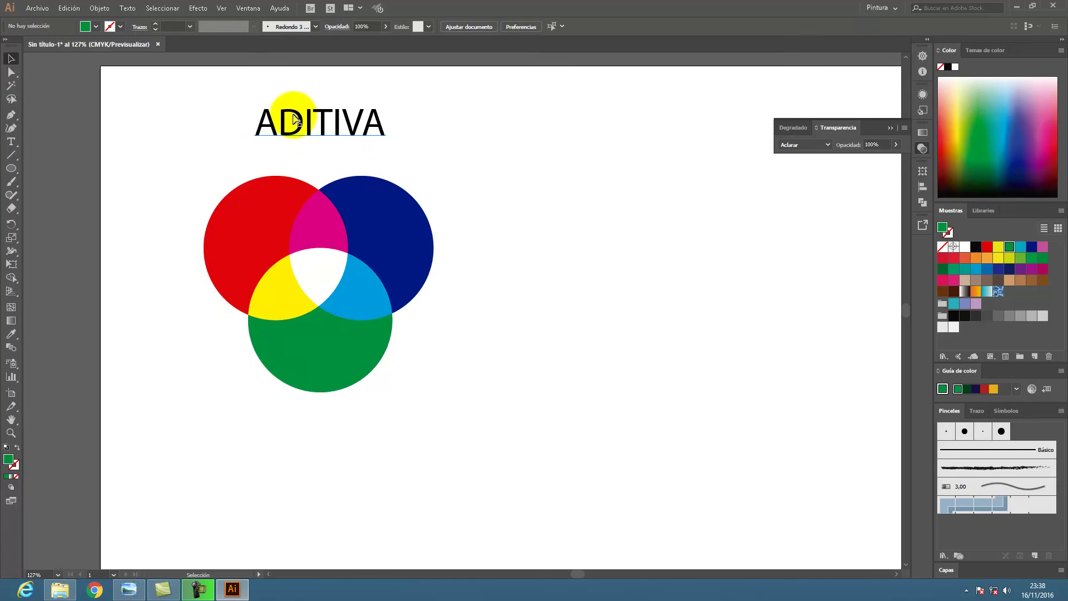
{"action": "left_click_drag", "start_coordinate": [301, 122], "coordinate": [303, 131]}
{"action": "left_click", "coordinate": [685, 193]}
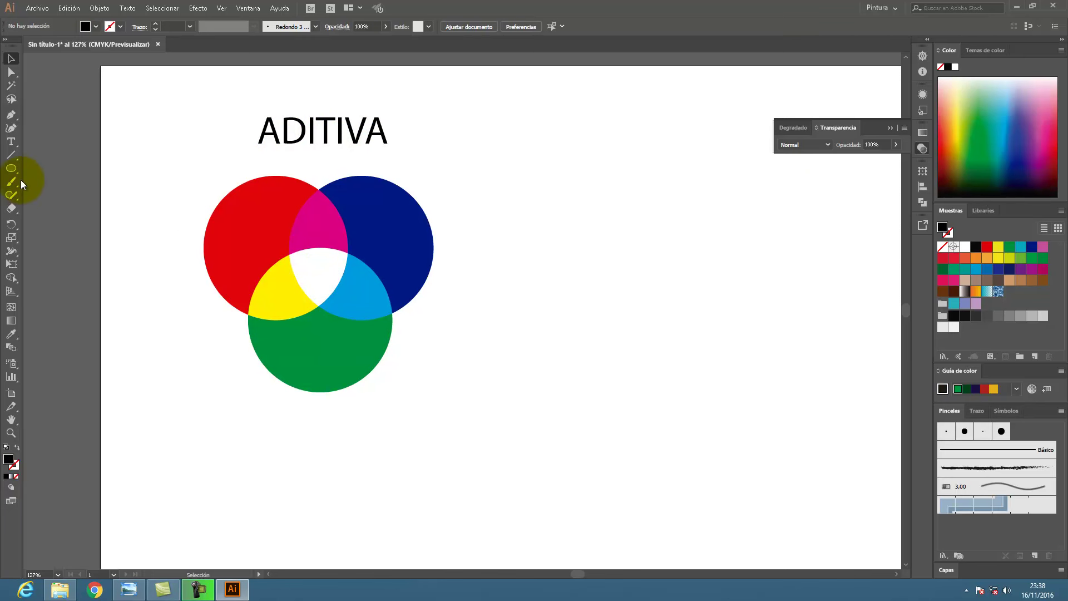
Draw a circle about 212 px in diameter on the empty area beside the coloured circles.
{"action": "left_click", "coordinate": [11, 168]}
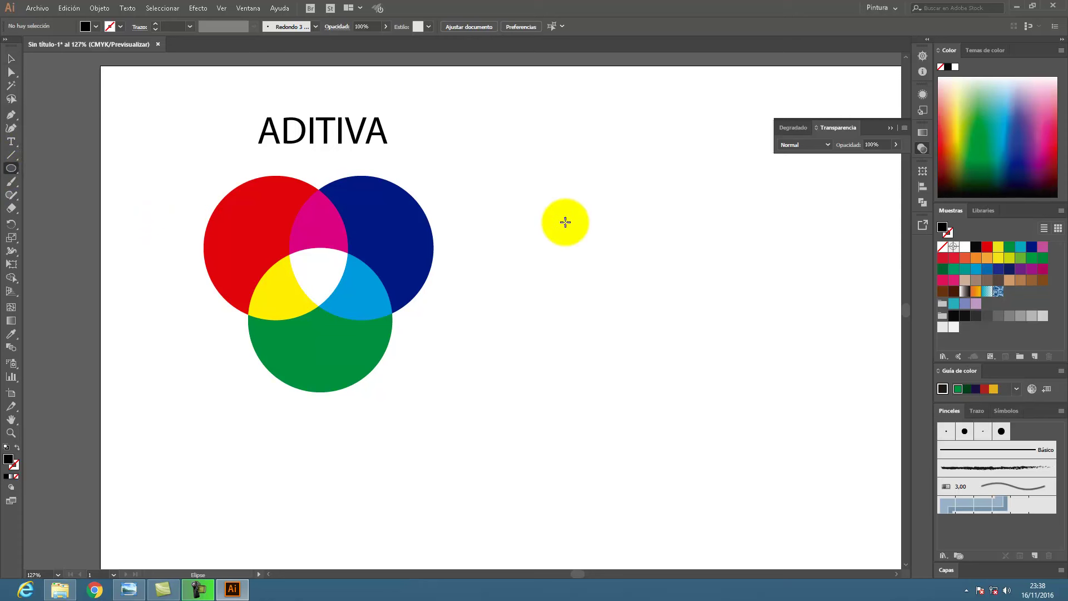
{"action": "left_click_drag", "start_coordinate": [561, 175], "coordinate": [652, 325]}
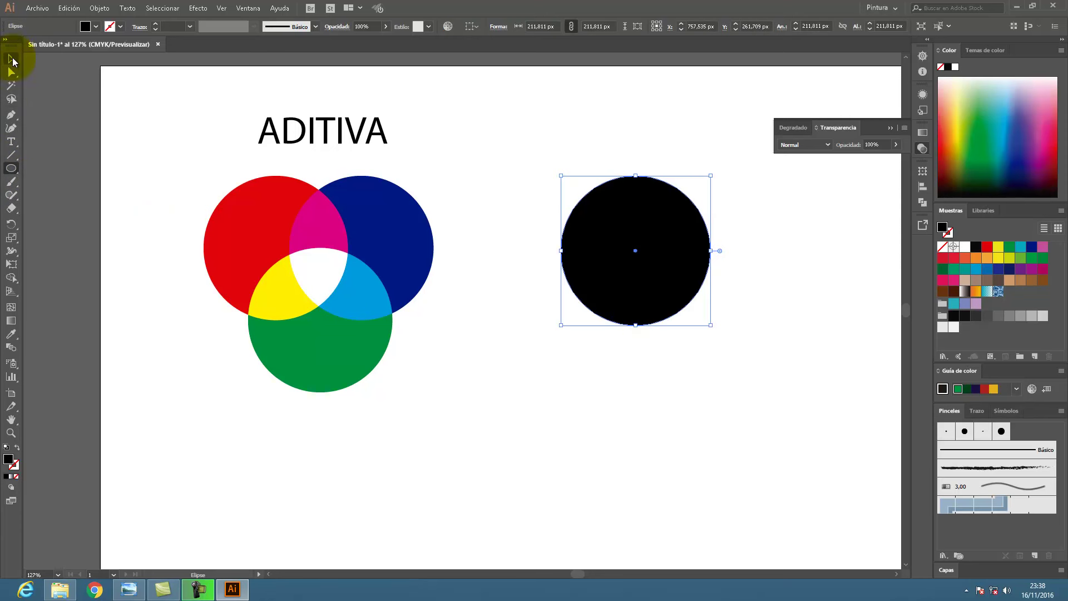
{"action": "left_click", "coordinate": [11, 58]}
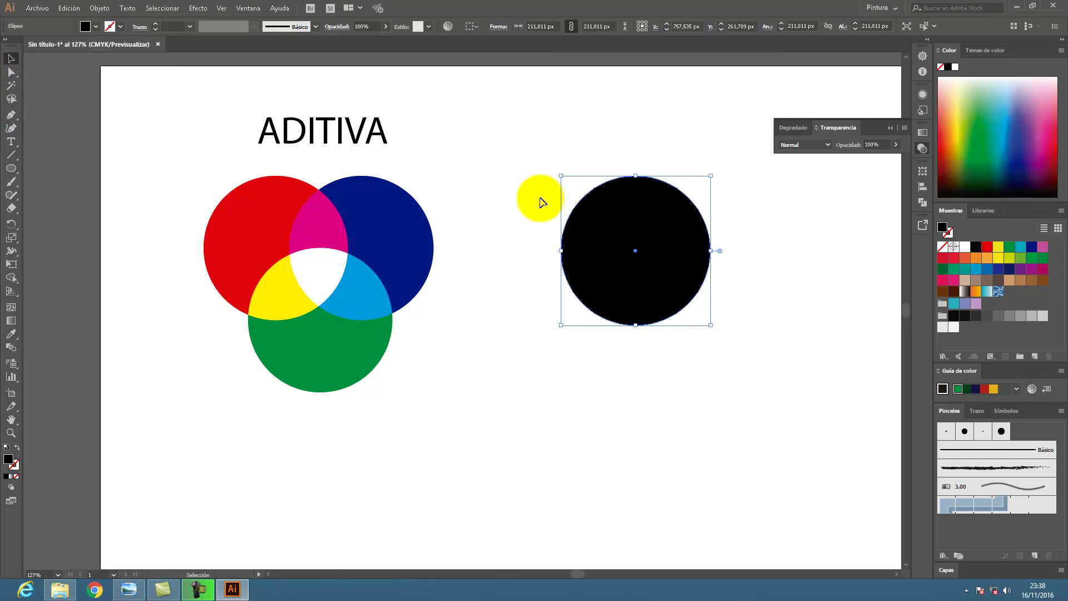
Give the new circle a black stroke and no fill, and copy it twice to form three overlapping circles.
{"action": "left_click", "coordinate": [121, 28]}
{"action": "left_click", "coordinate": [31, 45]}
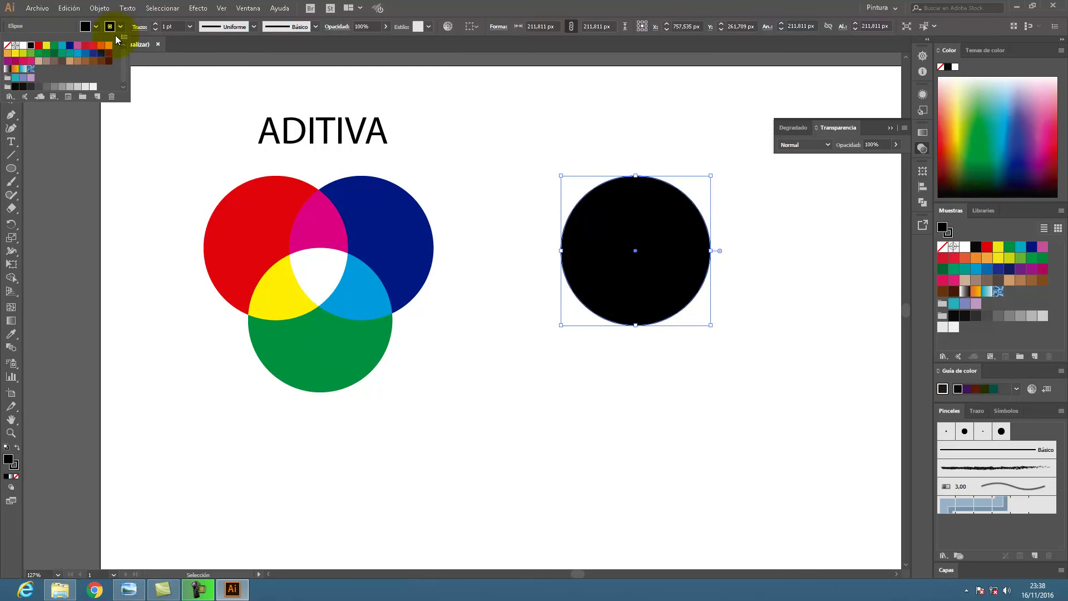
{"action": "left_click", "coordinate": [99, 34]}
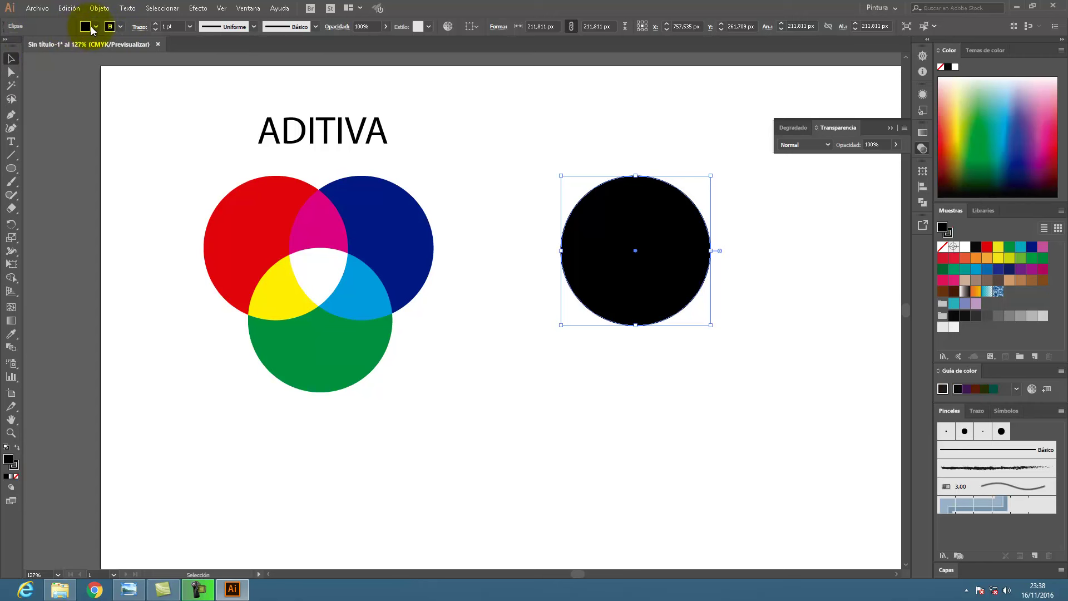
{"action": "left_click", "coordinate": [94, 26]}
{"action": "left_click", "coordinate": [7, 47]}
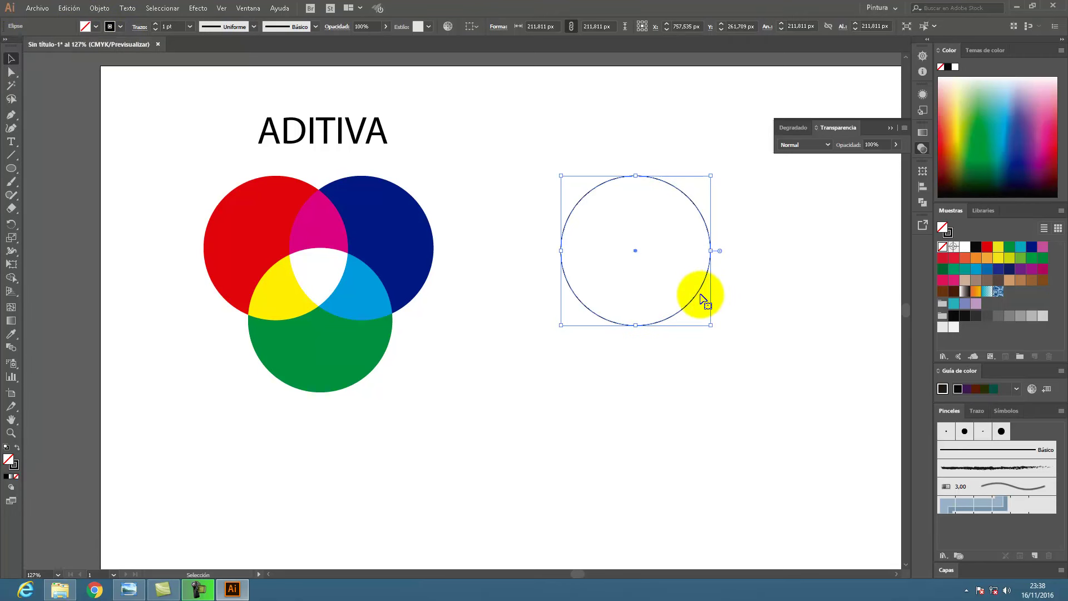
{"action": "mouse_move", "coordinate": [693, 302]}
{"action": "left_mouse_down"}
{"action": "mouse_move", "coordinate": [749, 291]}
{"action": "mouse_move", "coordinate": [695, 302]}
{"action": "mouse_move", "coordinate": [794, 302]}
{"action": "mouse_move", "coordinate": [781, 302]}
{"action": "mouse_move", "coordinate": [747, 342]}
{"action": "mouse_move", "coordinate": [740, 394]}
{"action": "left_mouse_up"}
{"action": "left_click", "coordinate": [841, 321]}
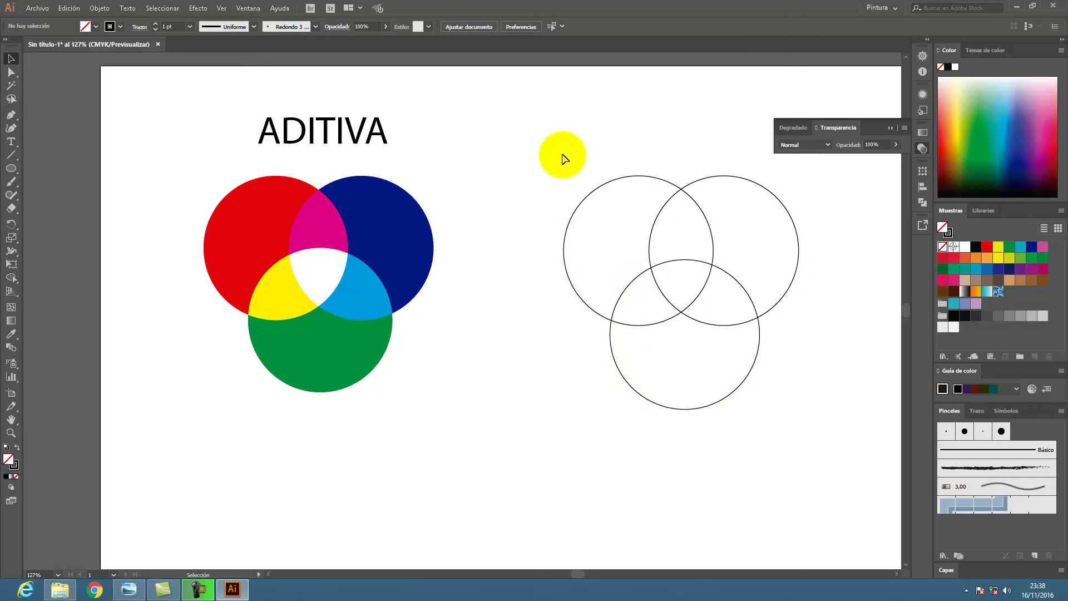
Add the heading SUSTRACTIVA centred above the three outlined circles, using a copy of the ADITIVA heading.
{"action": "left_click", "coordinate": [378, 144]}
{"action": "left_click_drag", "start_coordinate": [358, 139], "coordinate": [714, 144]}
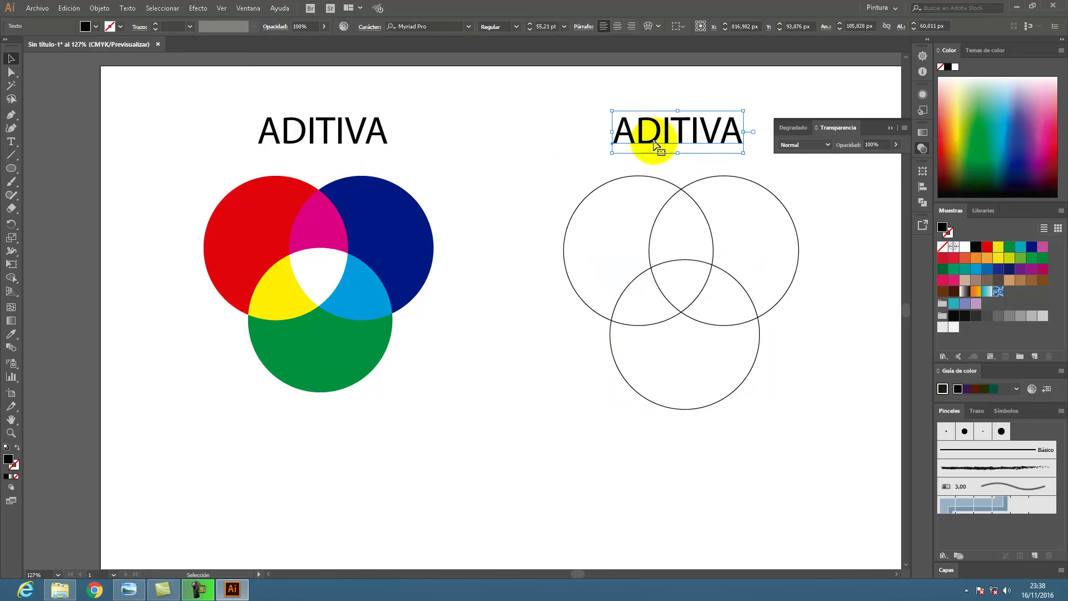
{"action": "key", "text": "t"}
{"action": "left_click_drag", "start_coordinate": [621, 132], "coordinate": [763, 134]}
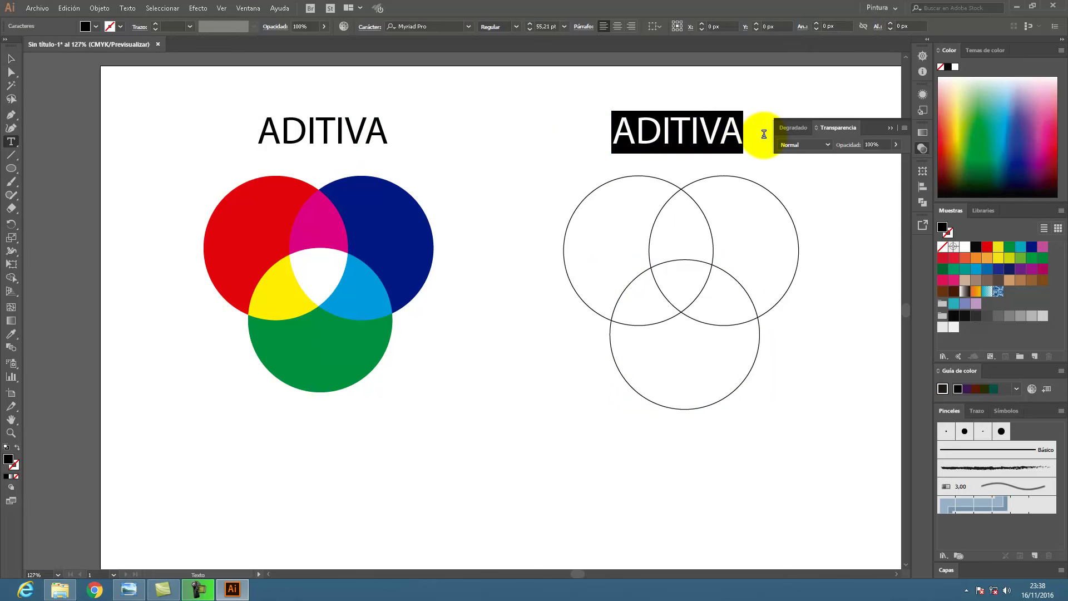
{"action": "type", "text": "SUSTRACT"}
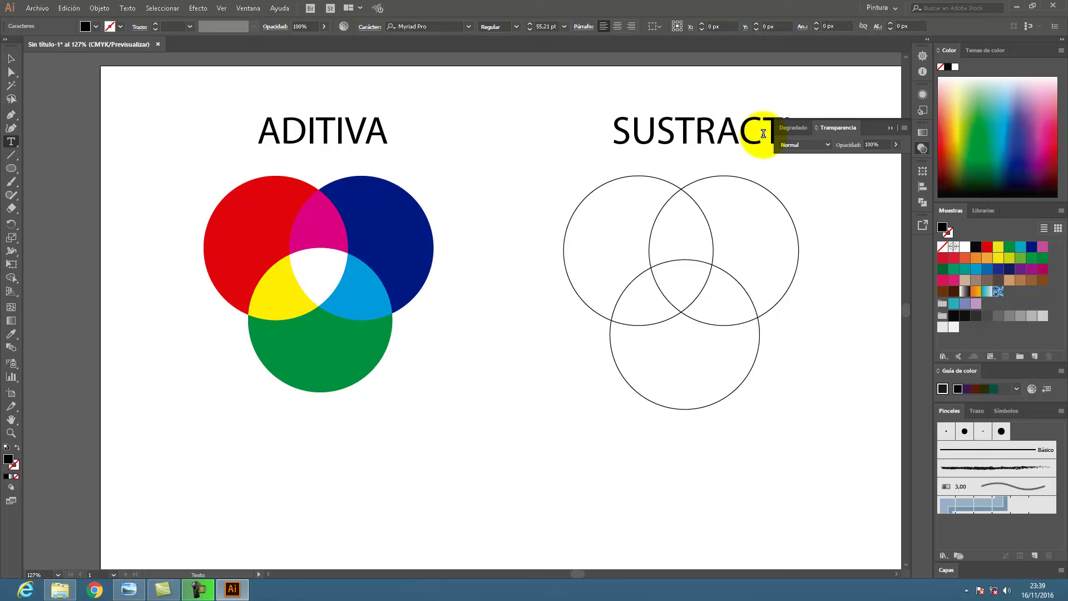
{"action": "left_click", "coordinate": [890, 128]}
{"action": "left_click_drag", "start_coordinate": [812, 132], "coordinate": [791, 132]}
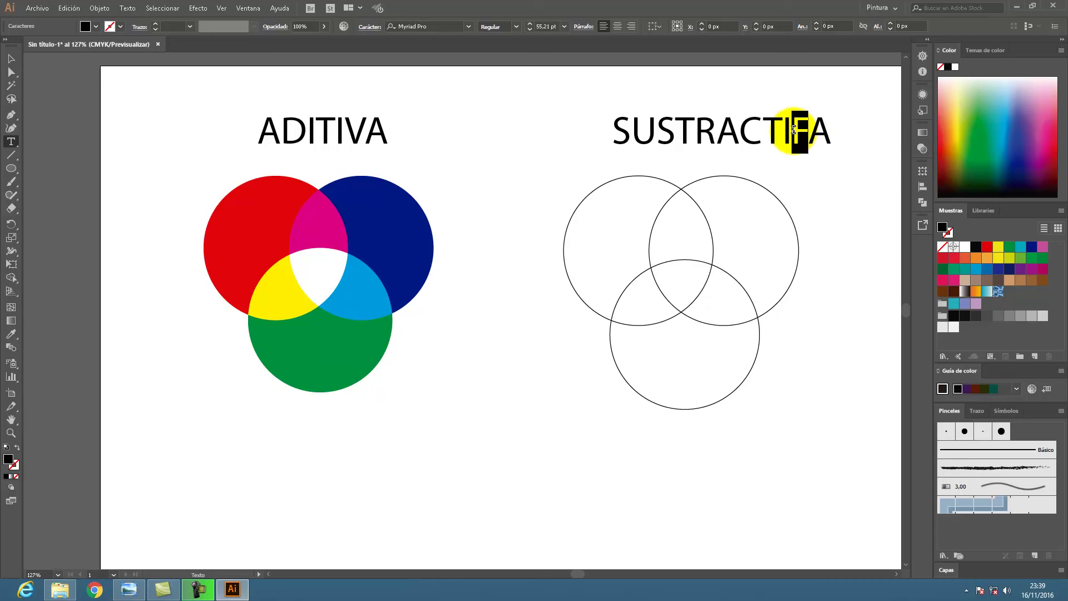
{"action": "type", "text": "V"}
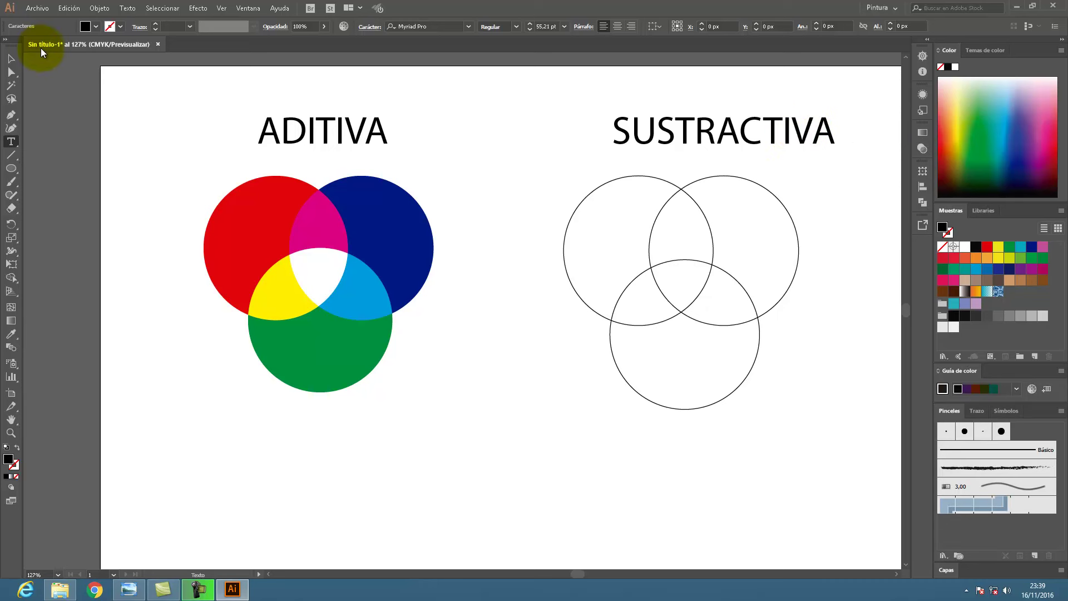
{"action": "left_click", "coordinate": [11, 58]}
{"action": "left_click_drag", "start_coordinate": [716, 138], "coordinate": [668, 135]}
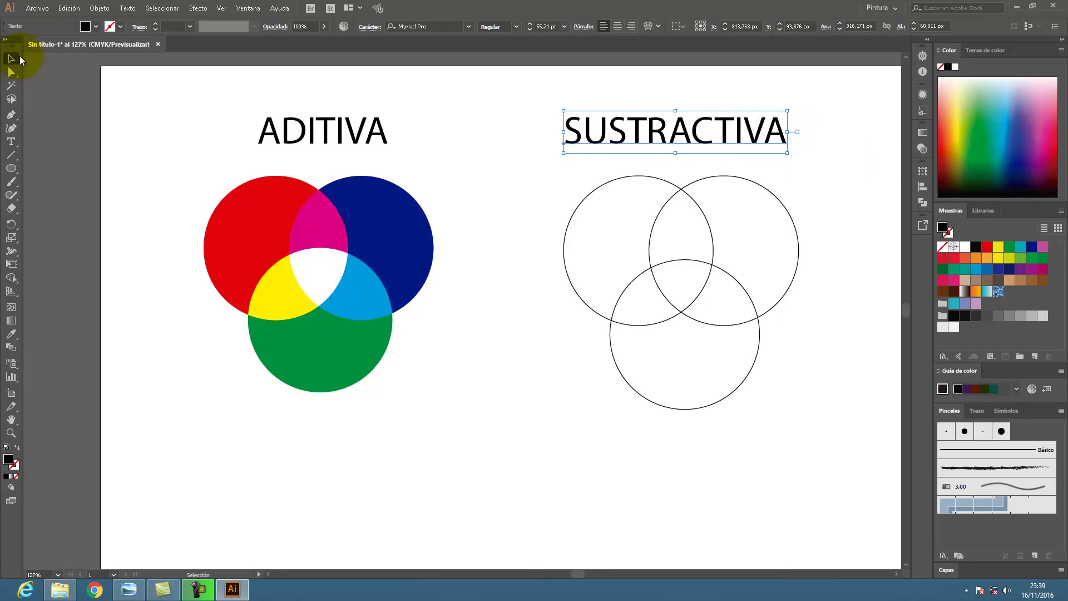
Fill the upper-left outlined circle with the C=56 M=0 Y=20 K=0 swatch and set the swatch's cyan to 100%.
{"action": "left_click", "coordinate": [586, 193]}
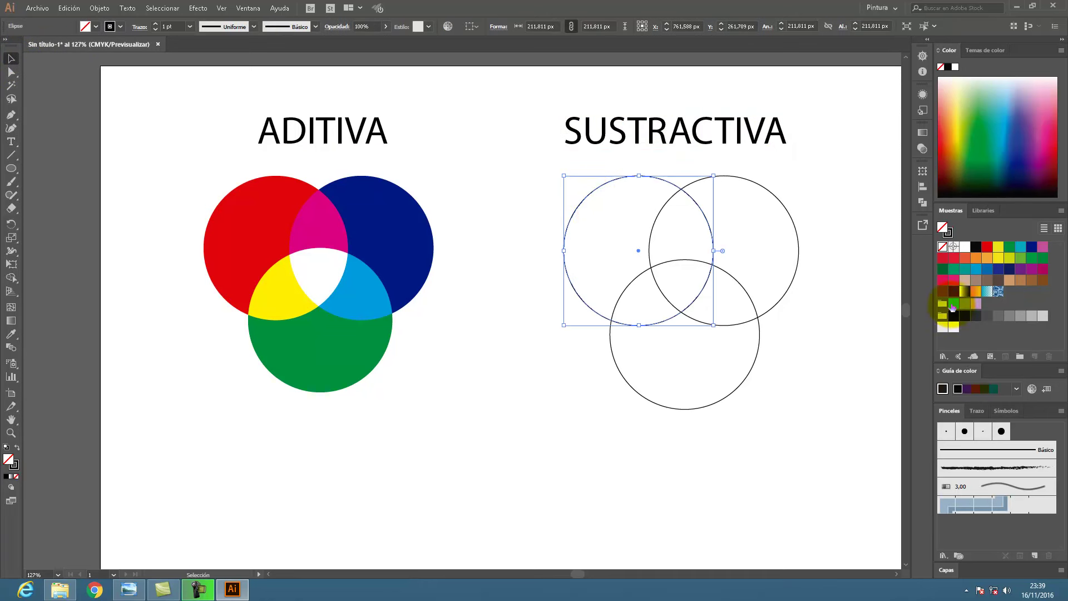
{"action": "double_click", "coordinate": [953, 305]}
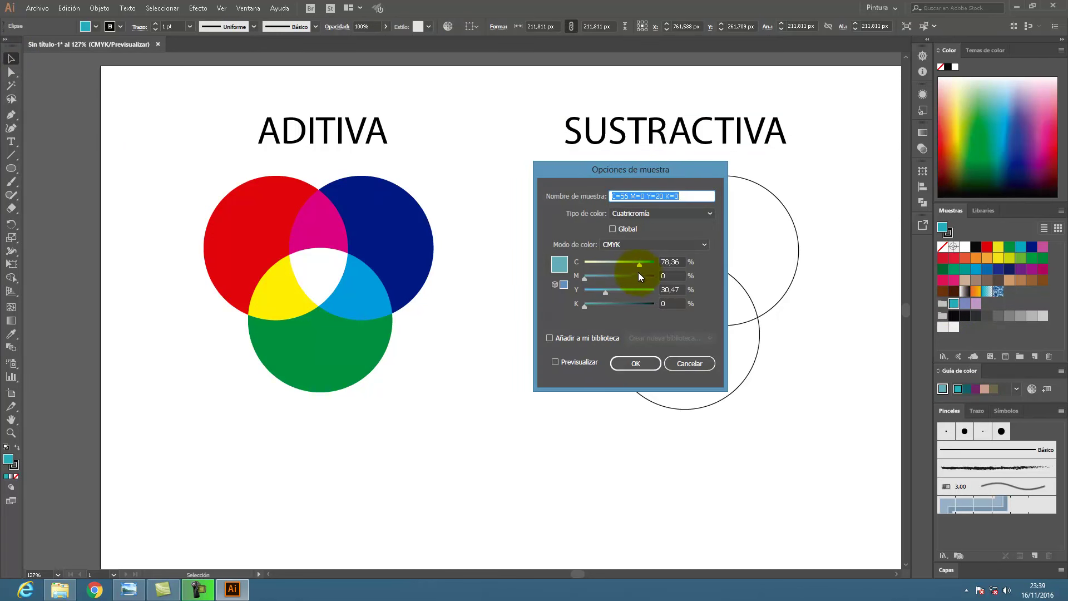
{"action": "left_click_drag", "start_coordinate": [640, 265], "coordinate": [667, 268]}
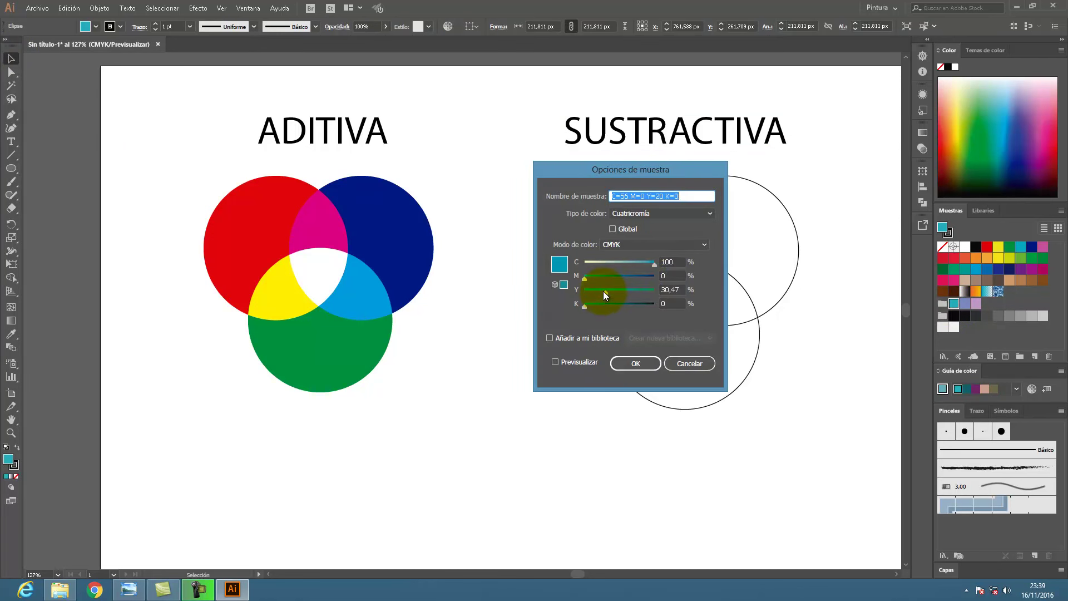
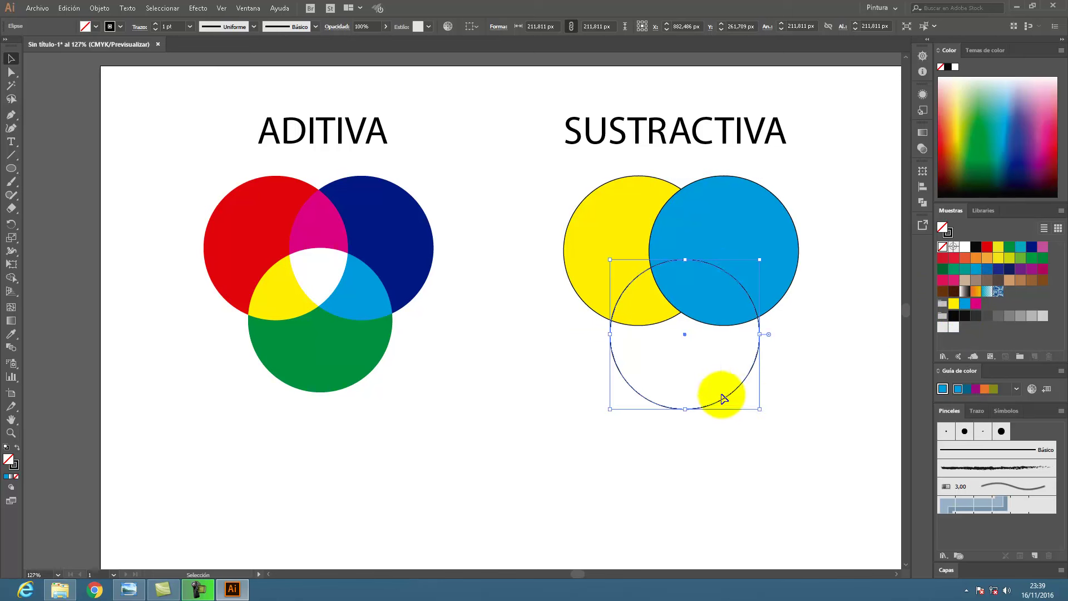
Fill the lower outlined circle with the magenta swatch from the colour group.
{"action": "left_click", "coordinate": [975, 305]}
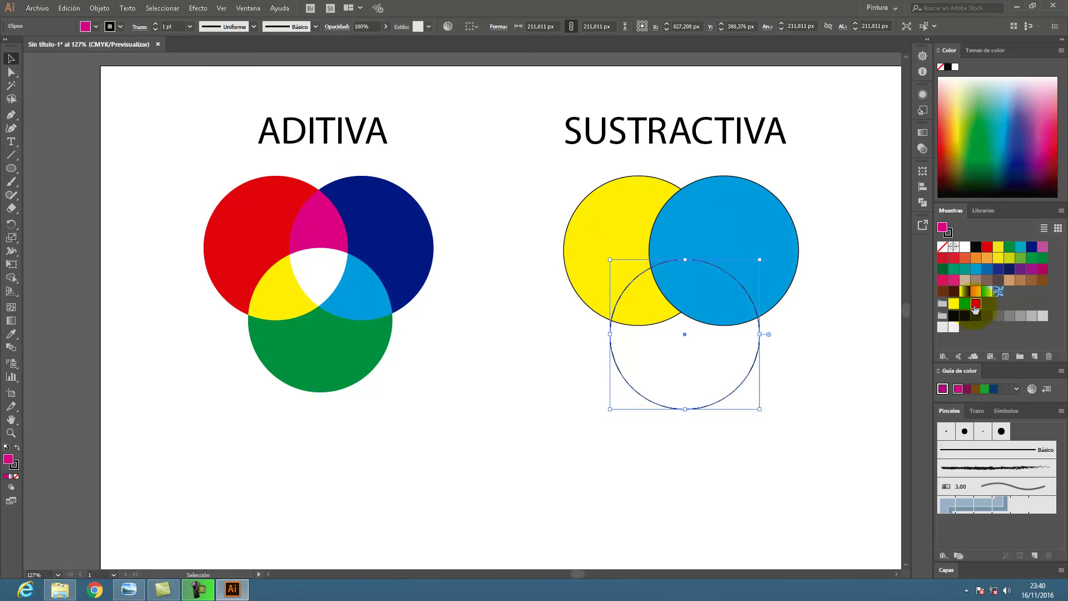
{"action": "left_click", "coordinate": [852, 307]}
Apply the Oscurecer blending mode to the yellow, cyan and magenta circles together.
{"action": "left_click_drag", "start_coordinate": [549, 187], "coordinate": [829, 426]}
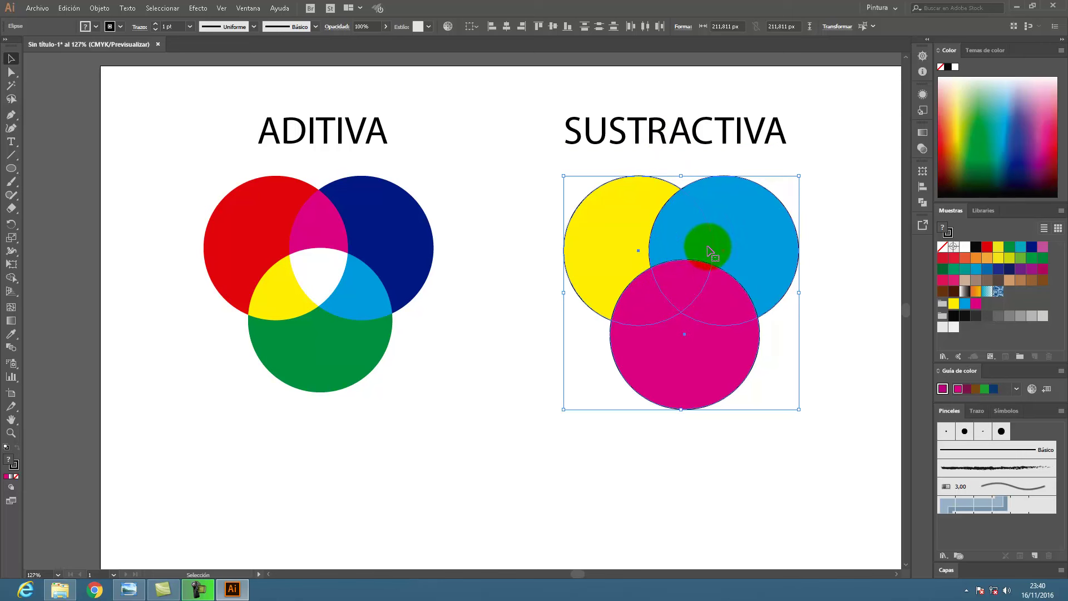
{"action": "left_click", "coordinate": [829, 222]}
{"action": "left_click_drag", "start_coordinate": [836, 179], "coordinate": [582, 423]}
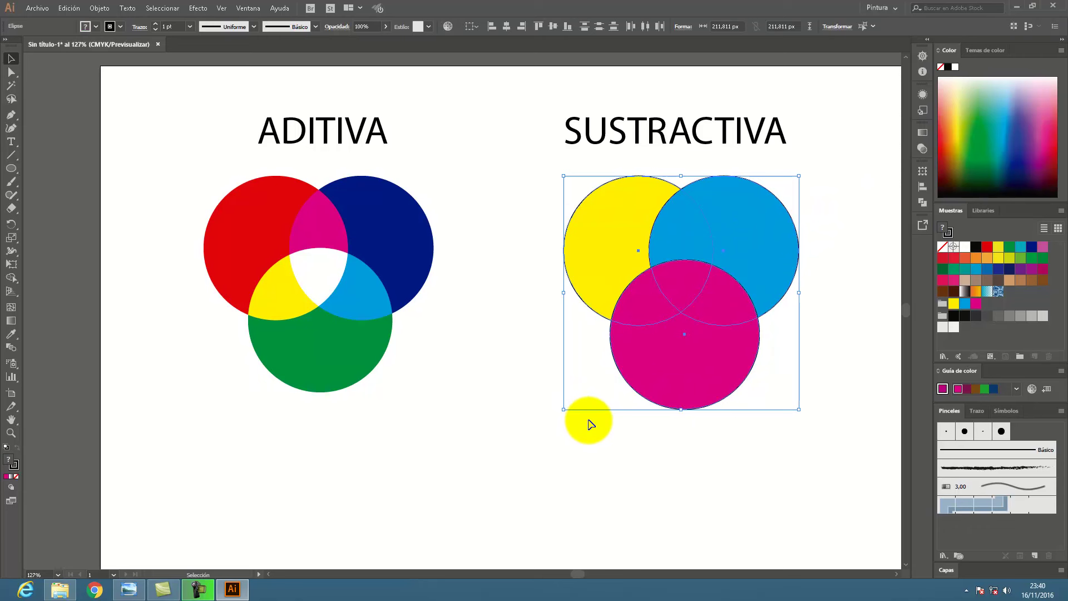
{"action": "left_click", "coordinate": [922, 148]}
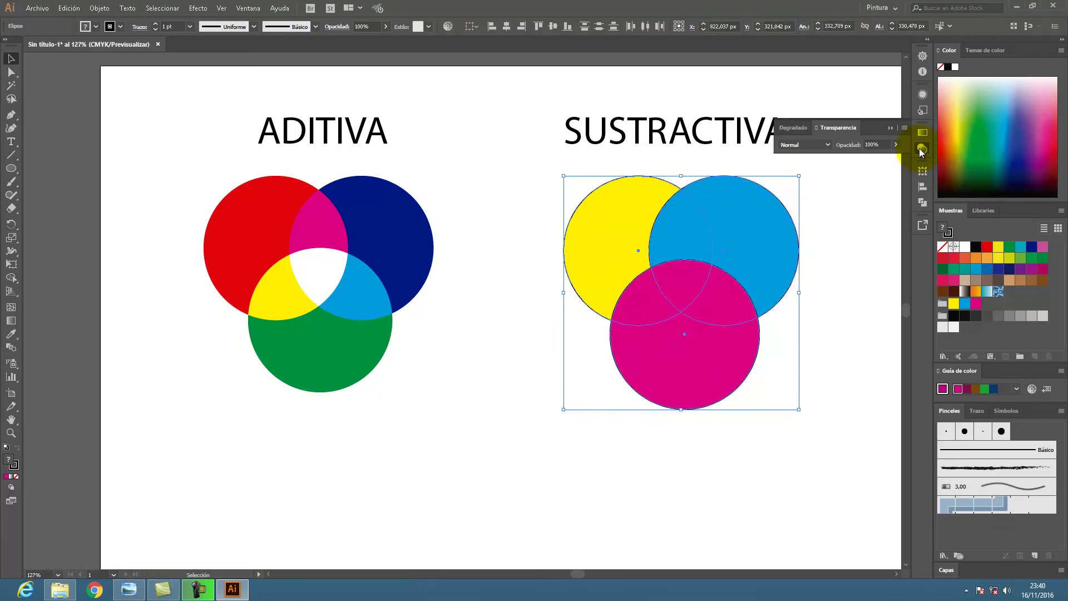
{"action": "left_click", "coordinate": [827, 146]}
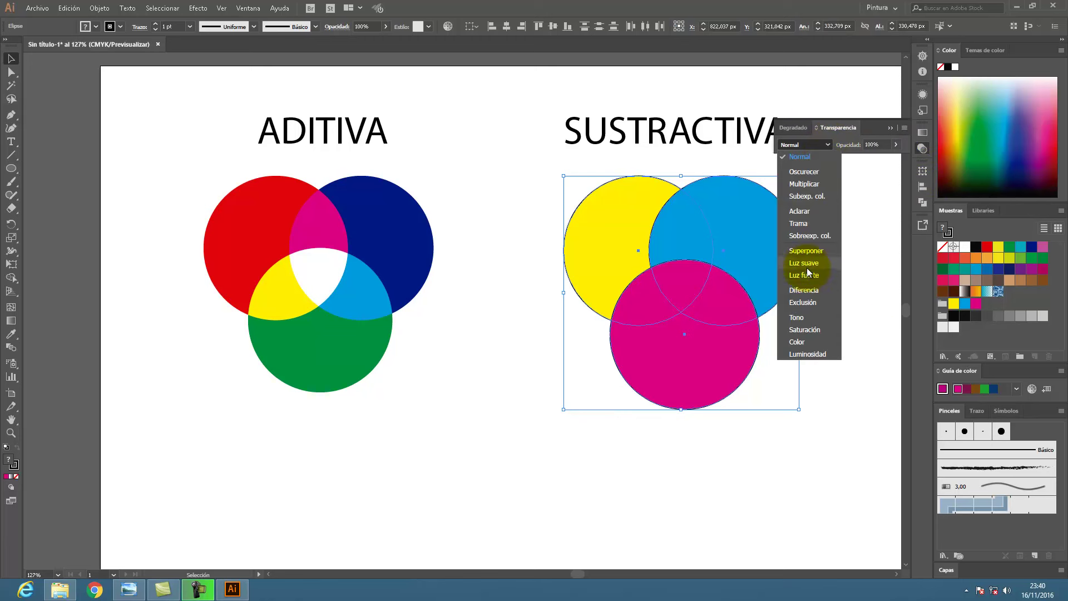
{"action": "left_click", "coordinate": [812, 170]}
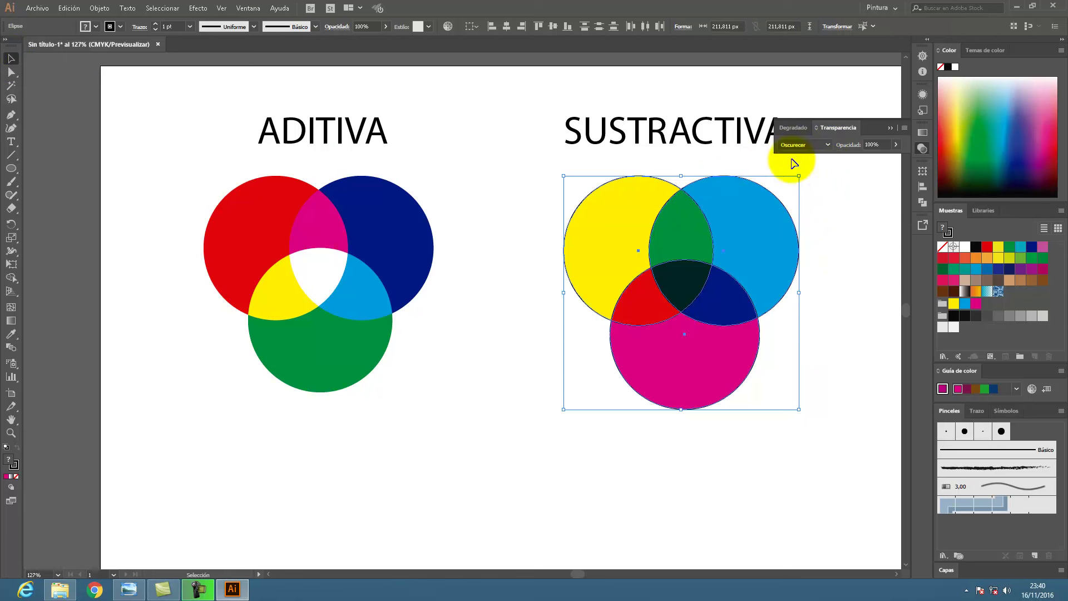
Remove the stroke from the yellow, cyan and magenta circles under SUSTRACTIVA.
{"action": "left_click", "coordinate": [890, 128]}
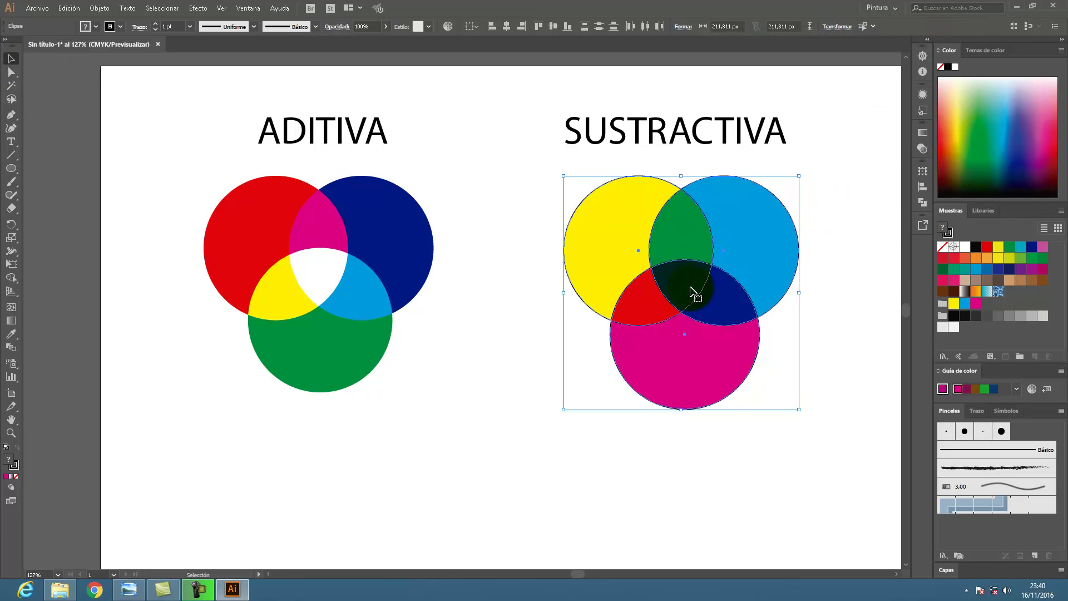
{"action": "left_click_drag", "start_coordinate": [540, 185], "coordinate": [831, 433]}
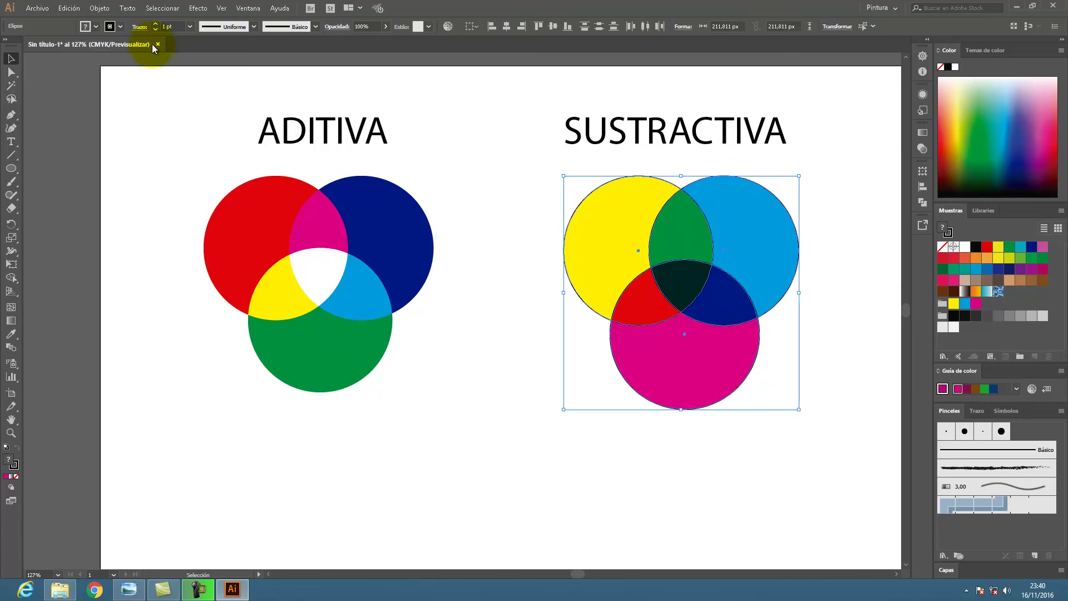
{"action": "left_click", "coordinate": [121, 27]}
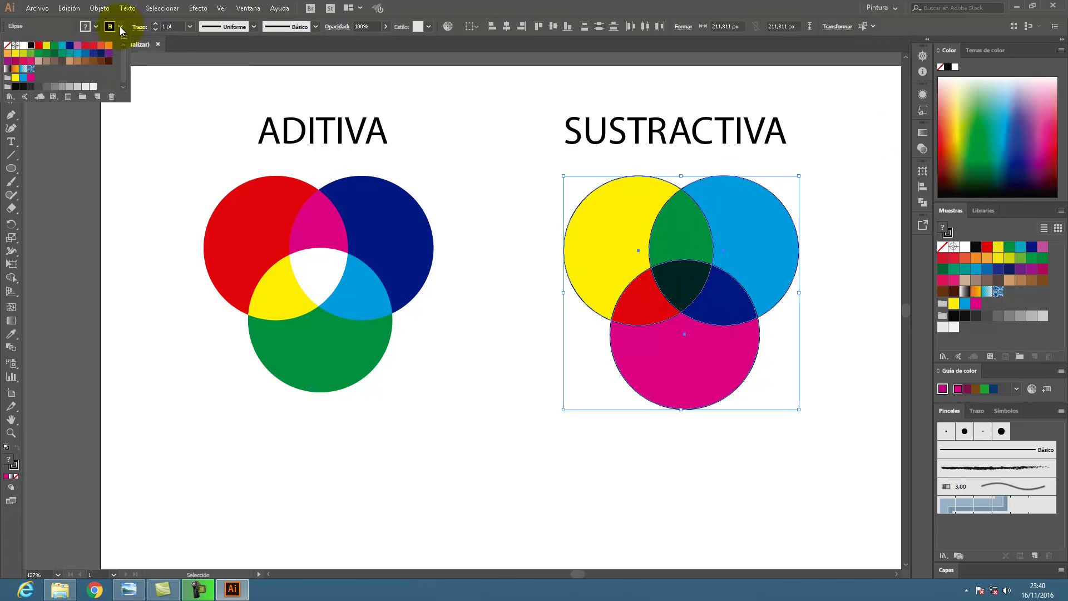
{"action": "left_click", "coordinate": [8, 46]}
{"action": "left_click", "coordinate": [858, 298]}
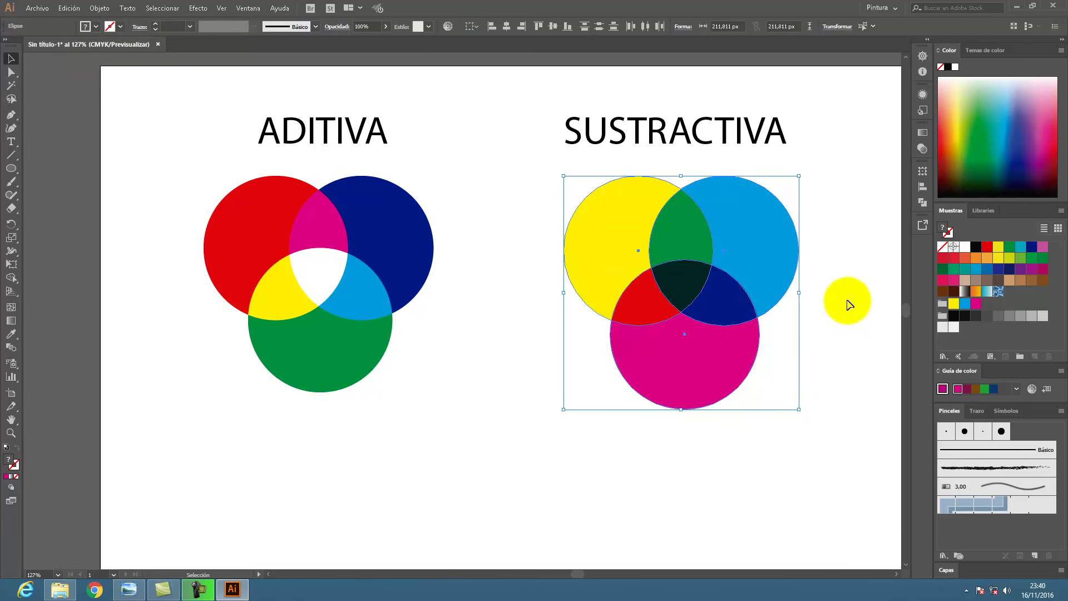
{"action": "left_click", "coordinate": [853, 307]}
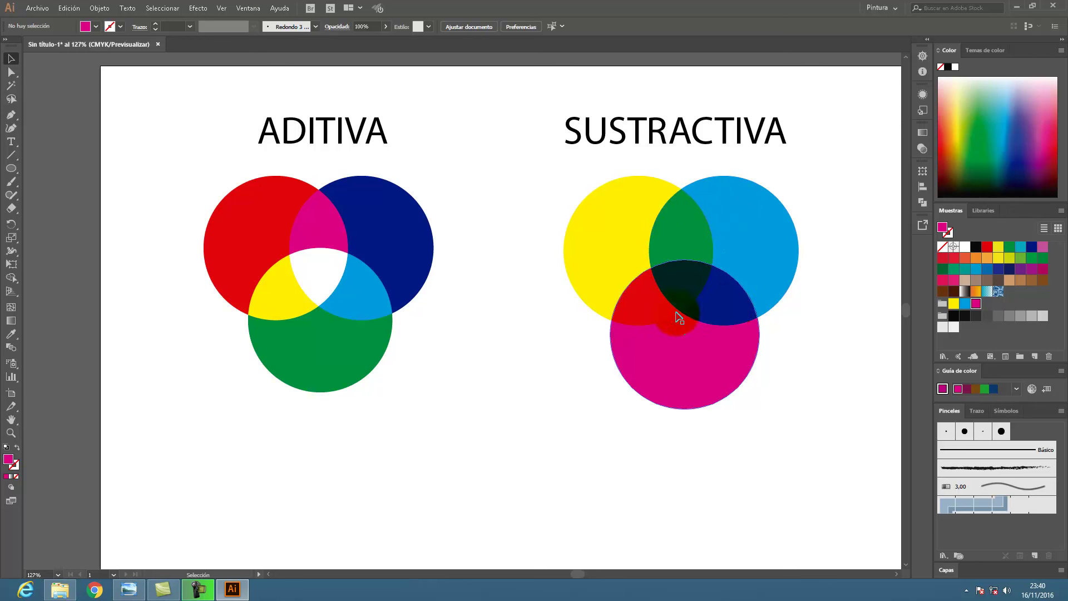
Place a copy of the ADITIVA heading below the red, blue and green circles and change its text to ACLARAR.
{"action": "left_click", "coordinate": [11, 141]}
{"action": "left_click", "coordinate": [11, 58]}
{"action": "left_click", "coordinate": [303, 139]}
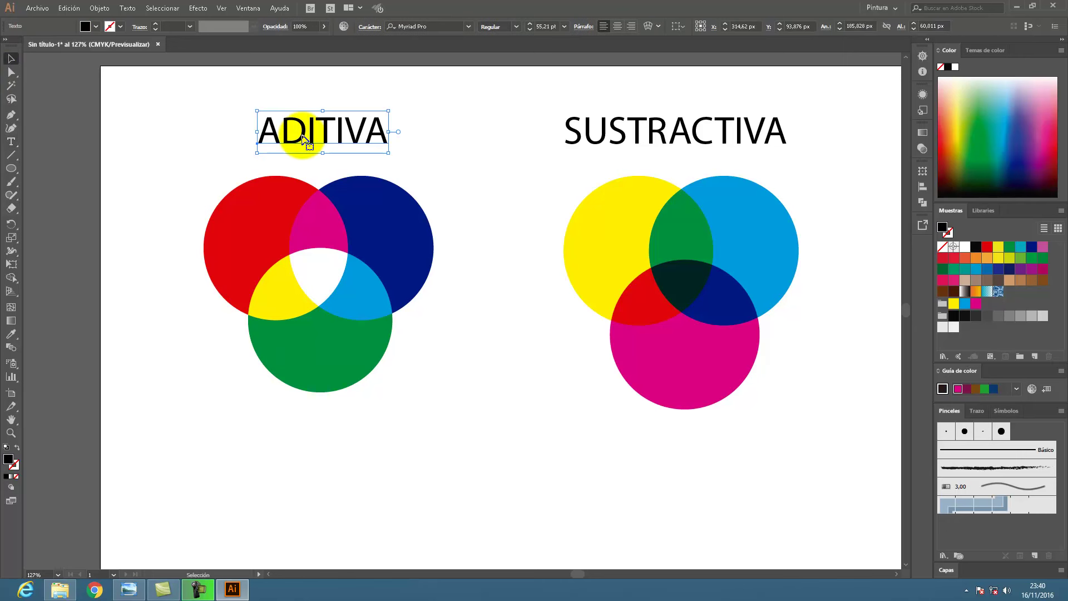
{"action": "left_click_drag", "start_coordinate": [302, 136], "coordinate": [291, 460]}
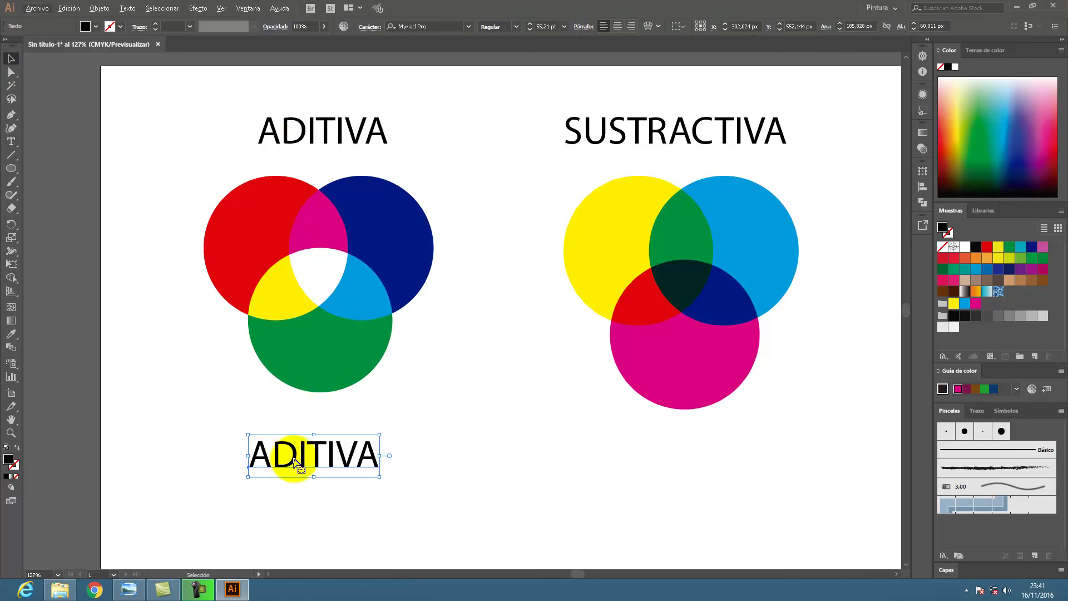
{"action": "double_click", "coordinate": [295, 455]}
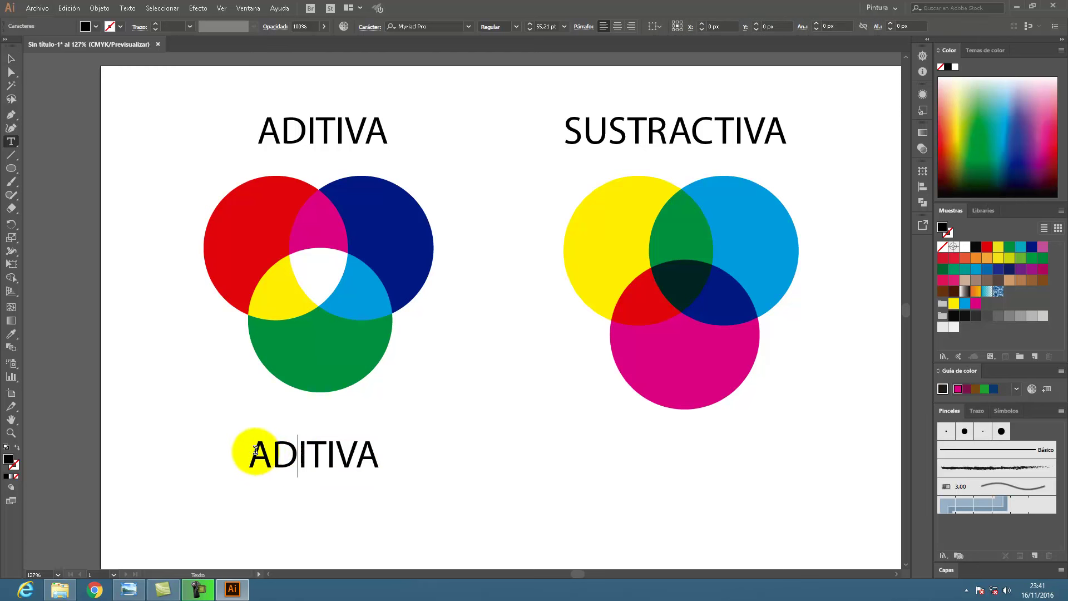
{"action": "left_click_drag", "start_coordinate": [251, 454], "coordinate": [438, 461]}
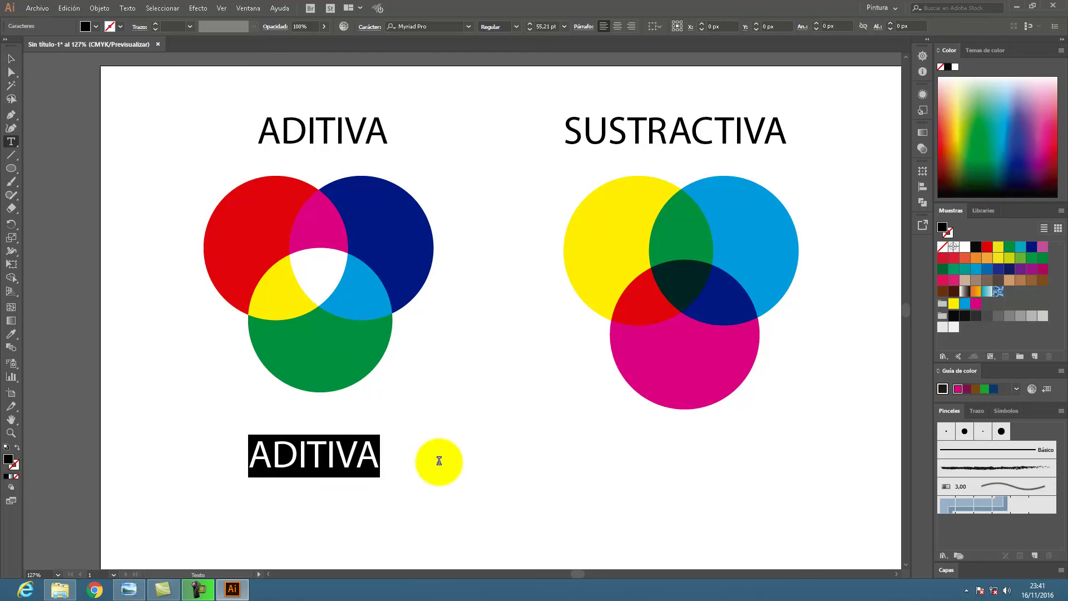
{"action": "type", "text": "ACLARAR"}
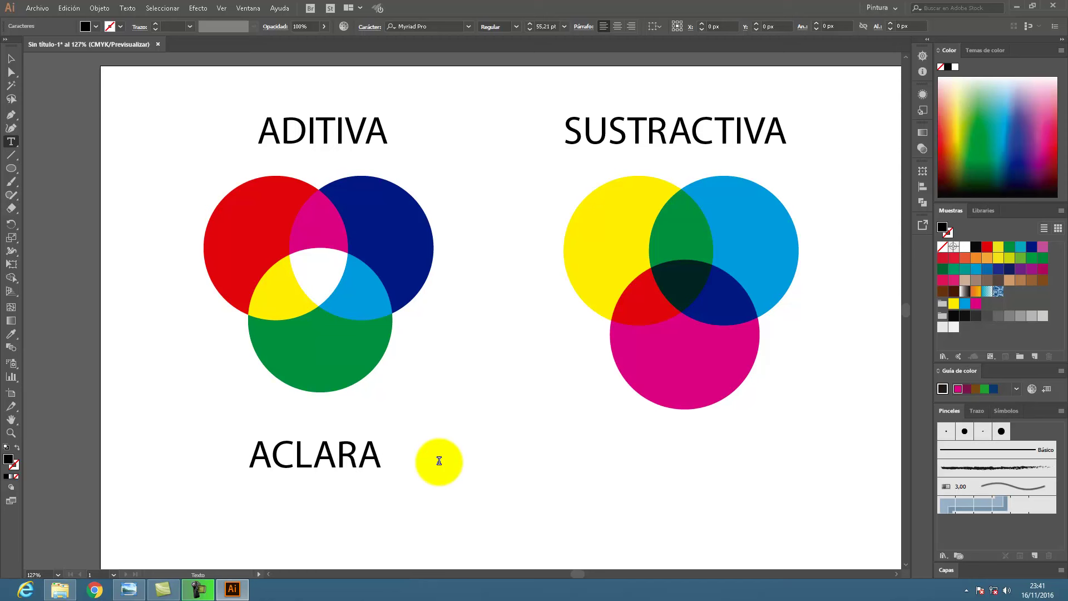
{"action": "left_click", "coordinate": [11, 58]}
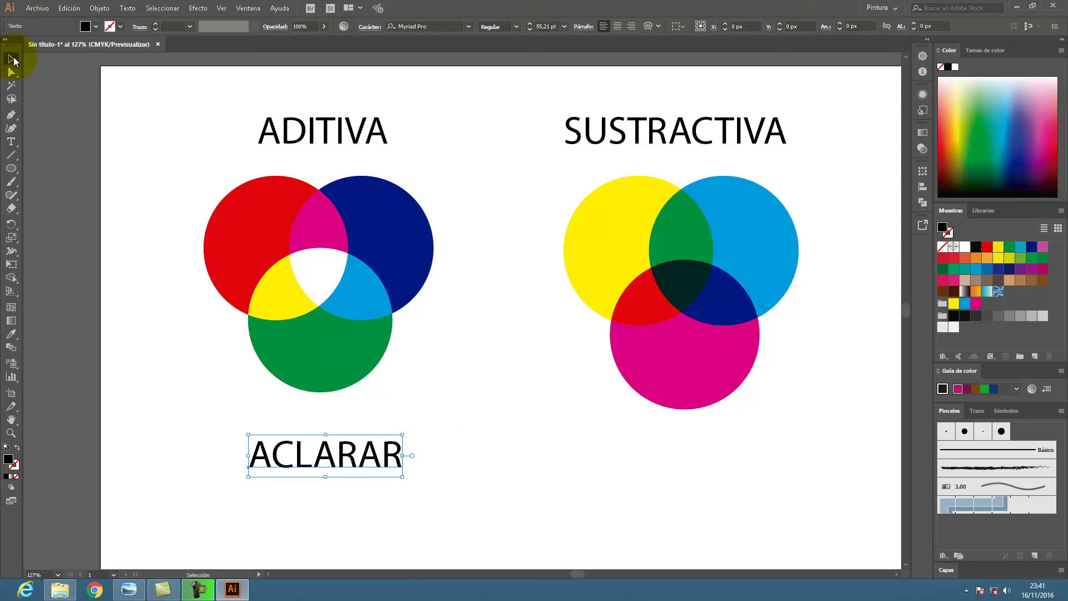
Duplicate the ACLARAR caption horizontally to below the yellow, cyan and magenta circles and change the copy's text to OSCURECER.
{"action": "left_click_drag", "start_coordinate": [388, 453], "coordinate": [738, 453], "text": "alt"}
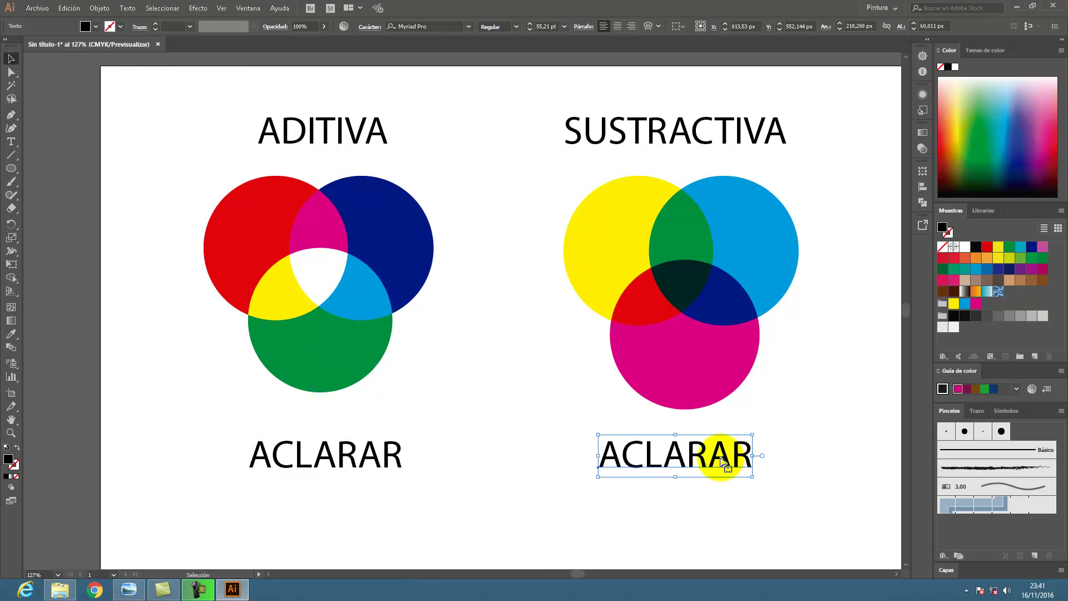
{"action": "double_click", "coordinate": [721, 461]}
{"action": "left_click_drag", "start_coordinate": [606, 451], "coordinate": [759, 441]}
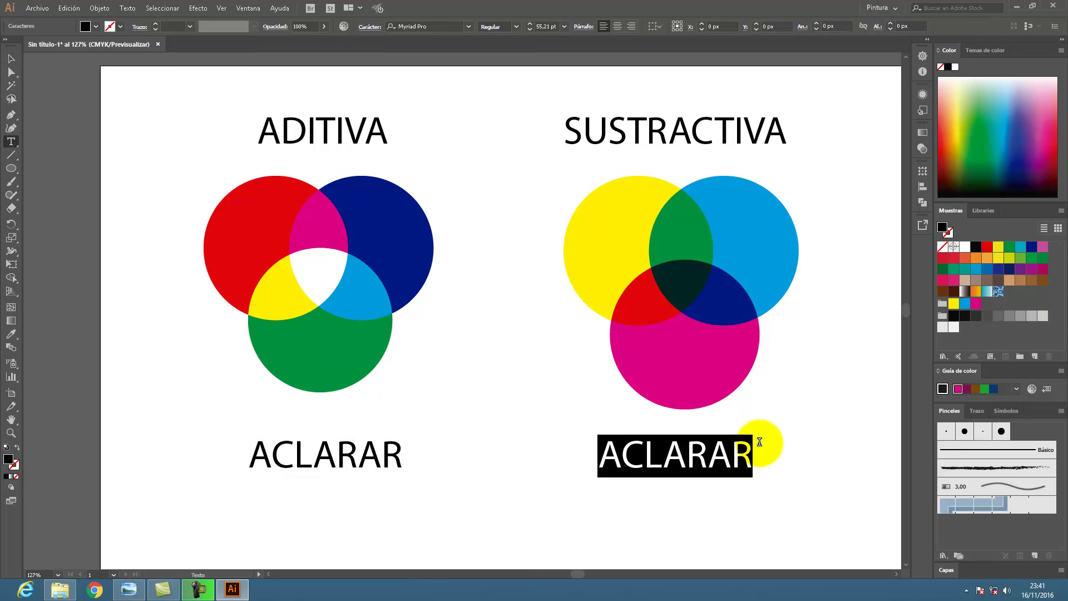
{"action": "type", "text": "OS"}
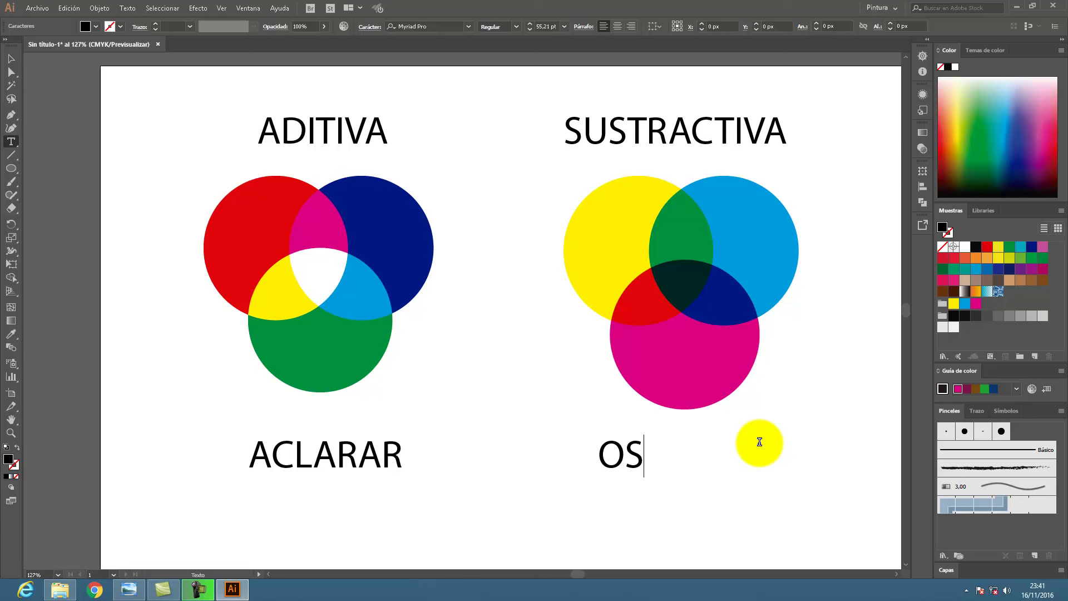
{"action": "type", "text": "CURECER"}
{"action": "key", "text": "BackSpace"}
{"action": "key", "text": "BackSpace"}
{"action": "key", "text": "BackSpace"}
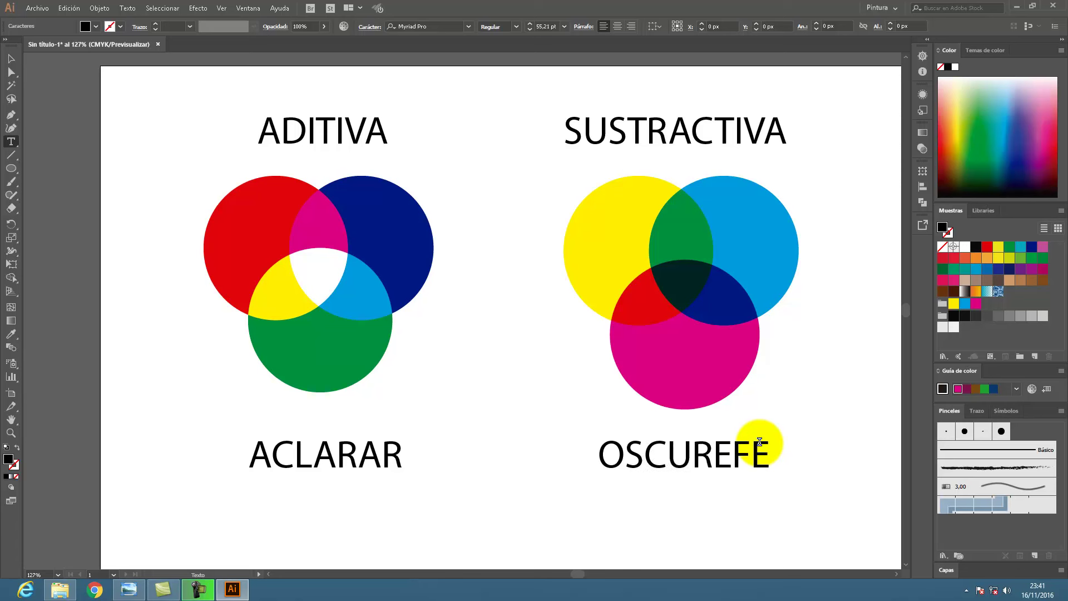
{"action": "type", "text": "CER"}
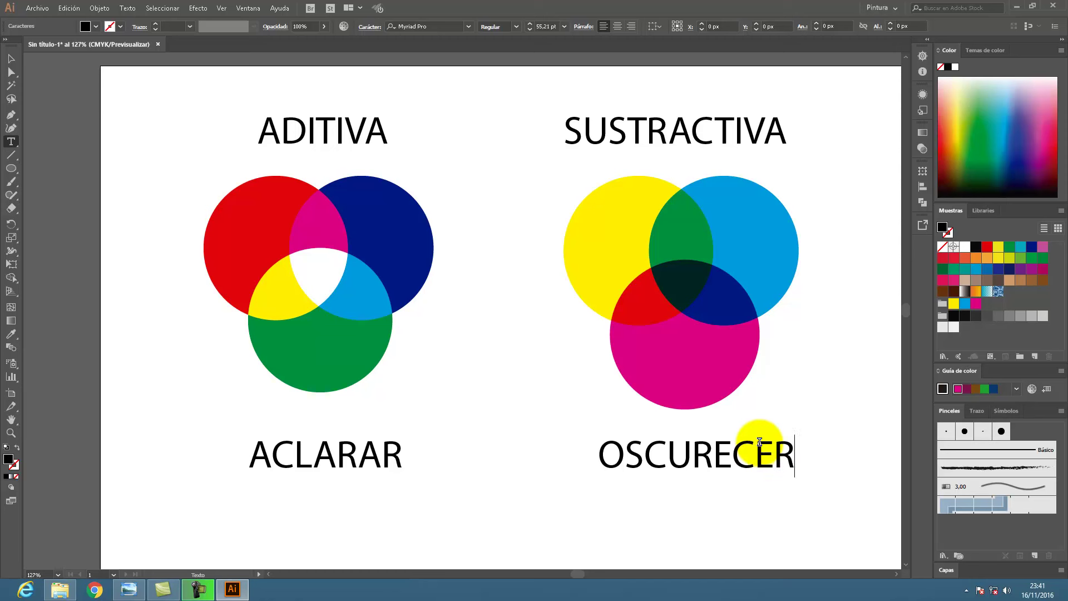
Move the ACLARAR and OSCURECER captions slightly up and left, closer beneath their circle groups.
{"action": "left_click", "coordinate": [11, 58]}
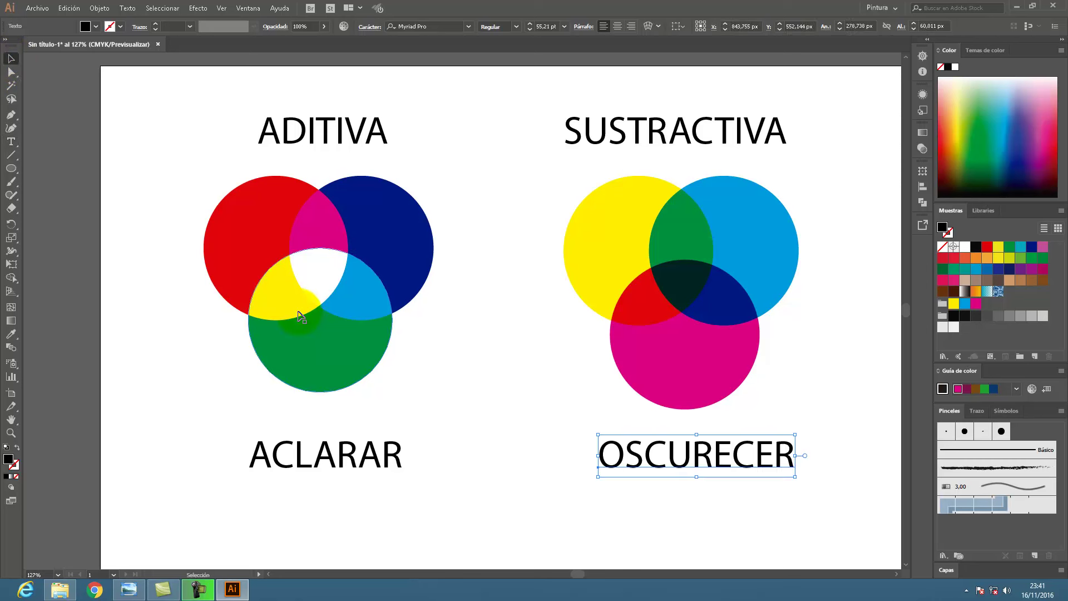
{"action": "left_click_drag", "start_coordinate": [348, 448], "coordinate": [330, 430]}
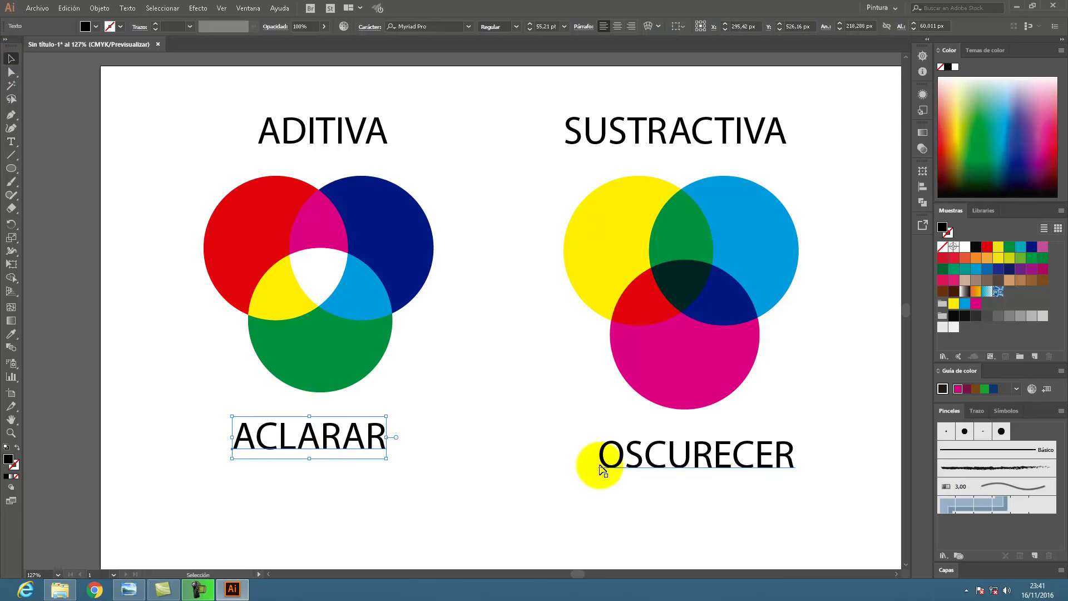
{"action": "left_click_drag", "start_coordinate": [702, 461], "coordinate": [690, 449]}
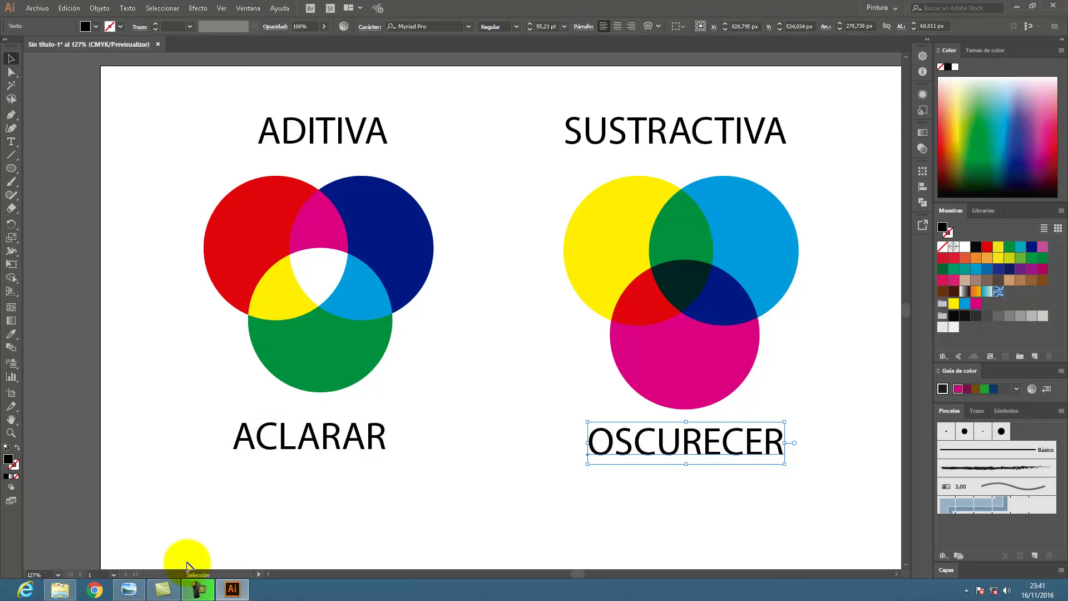
Switch to Windows Photo Viewer to examine the colours and overlaps in the reference radial artwork, and return to Illustrator.
{"action": "left_click", "coordinate": [129, 589]}
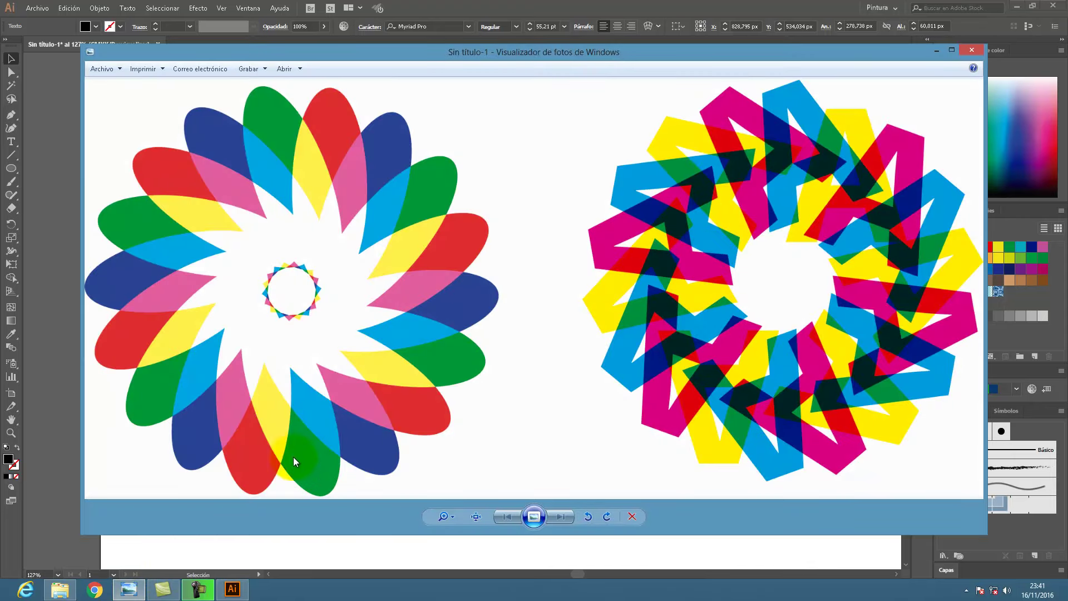
{"action": "left_click", "coordinate": [232, 589]}
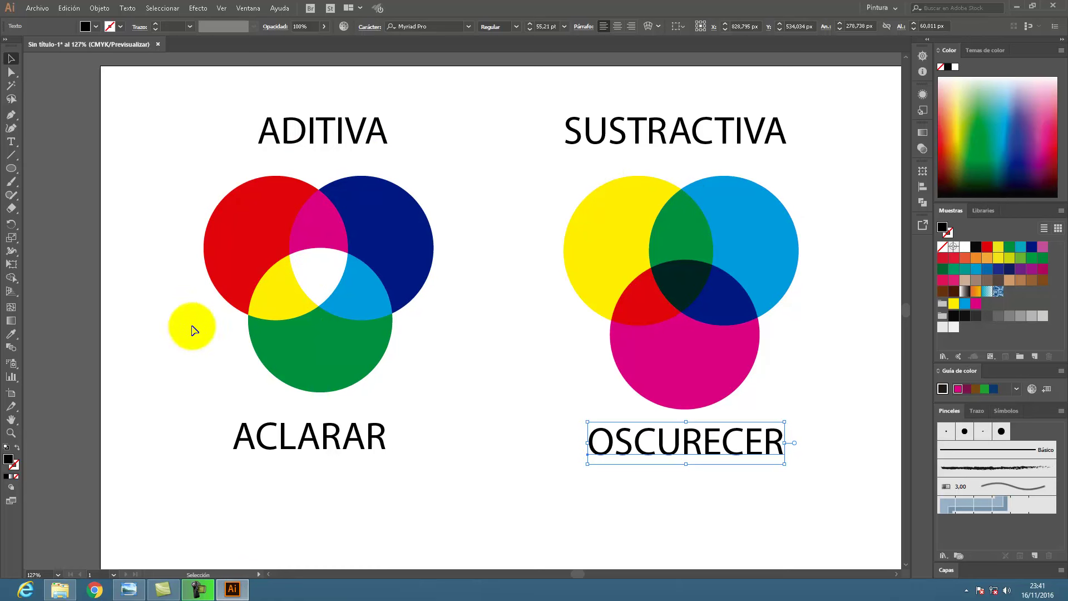
{"action": "left_click", "coordinate": [129, 589]}
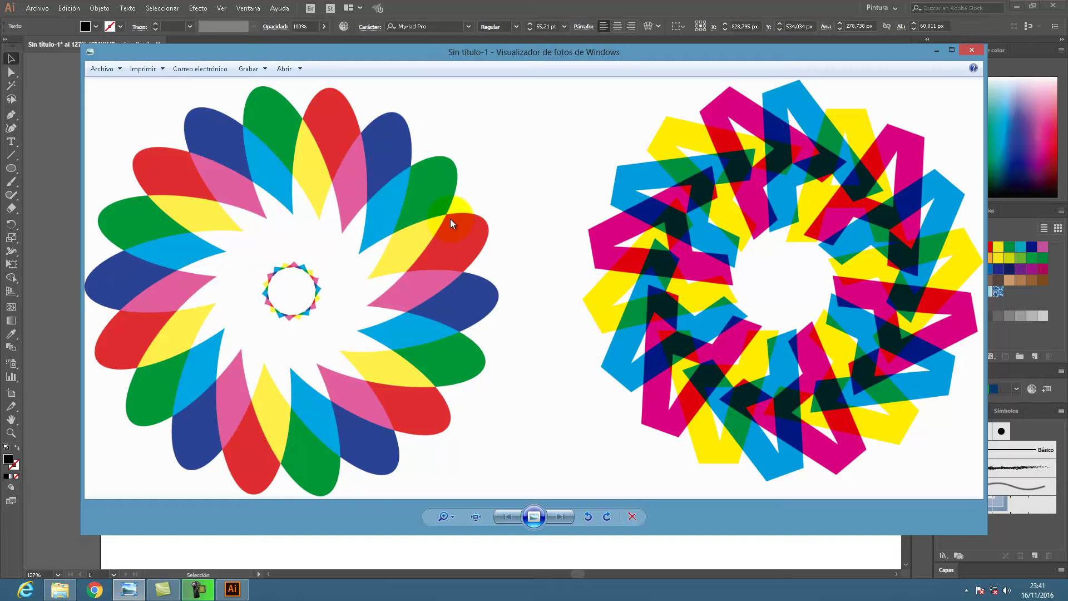
{"action": "left_click", "coordinate": [233, 589]}
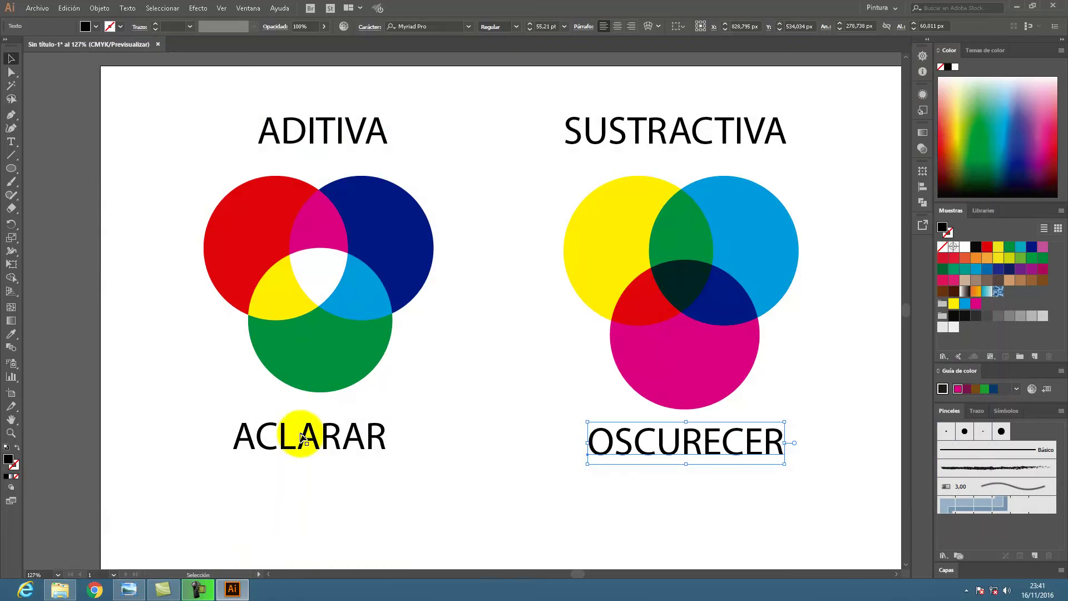
Create a new 1280 x 720 px CMYK document with raster effects set to Media (150 ppp).
{"action": "left_click", "coordinate": [66, 9]}
{"action": "left_click", "coordinate": [61, 28]}
{"action": "left_click", "coordinate": [37, 7]}
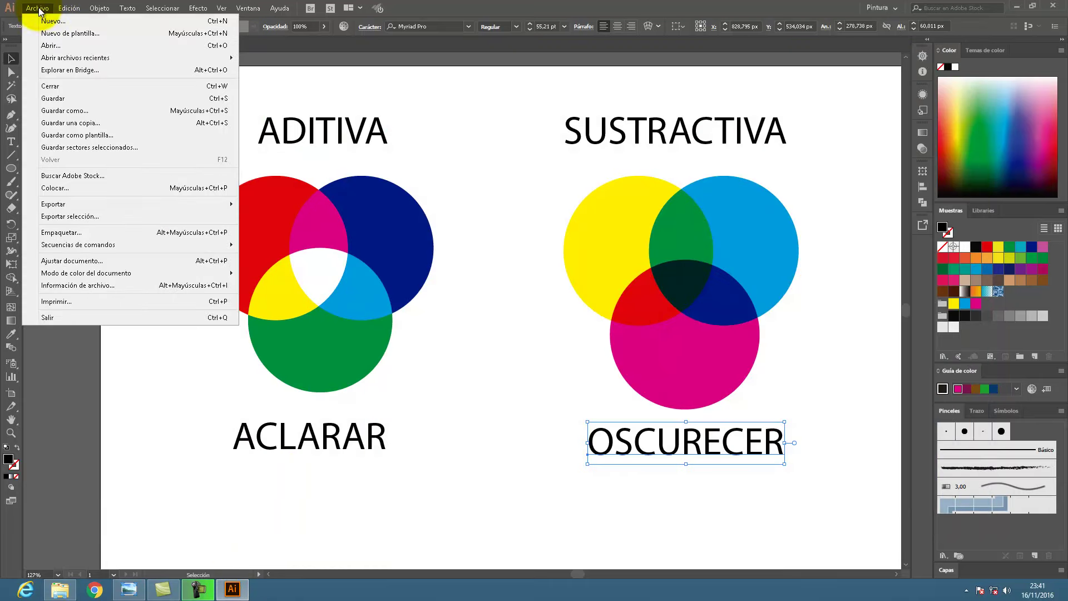
{"action": "left_click", "coordinate": [44, 19]}
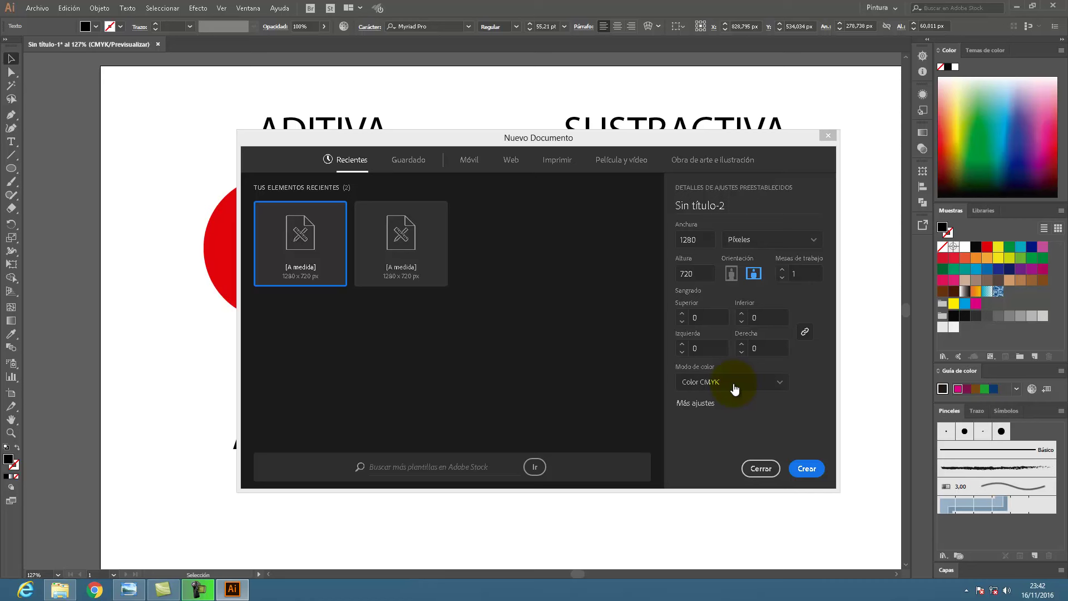
{"action": "left_click", "coordinate": [695, 404]}
{"action": "left_click", "coordinate": [505, 360]}
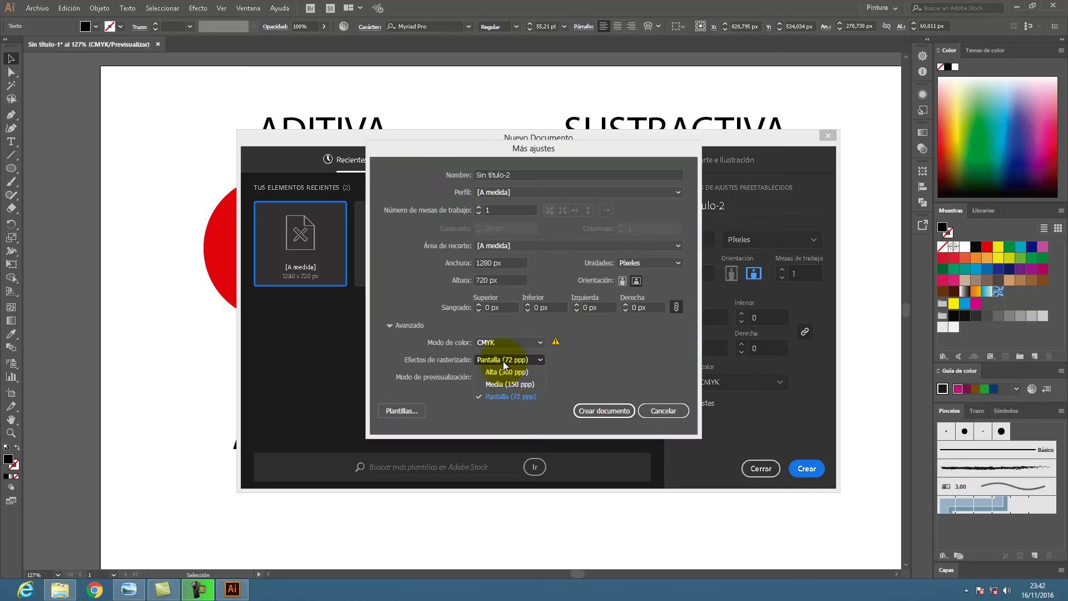
{"action": "left_click", "coordinate": [525, 385]}
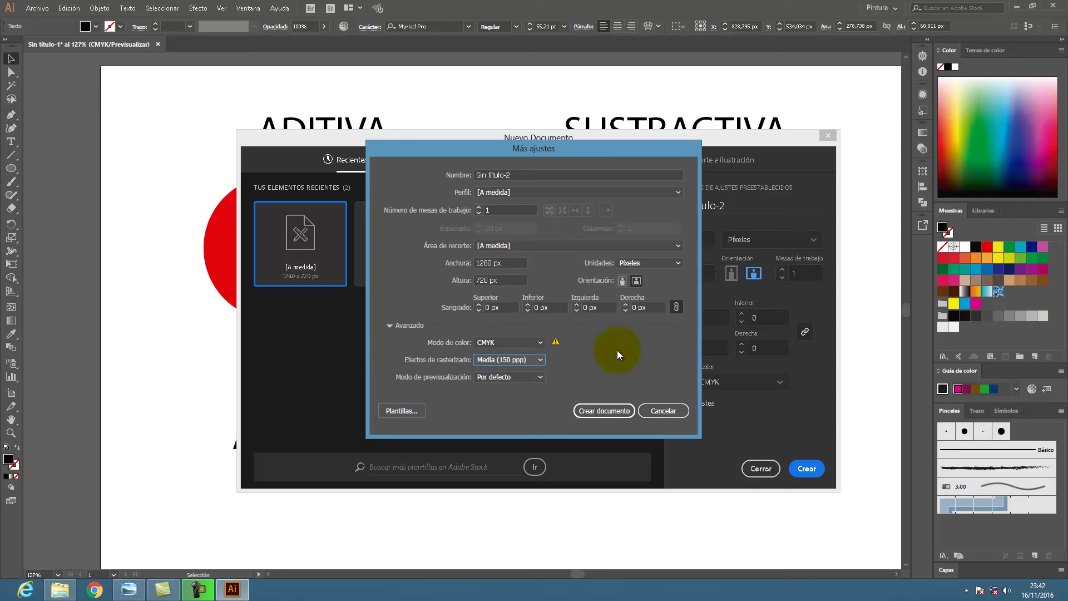
{"action": "left_click", "coordinate": [615, 412]}
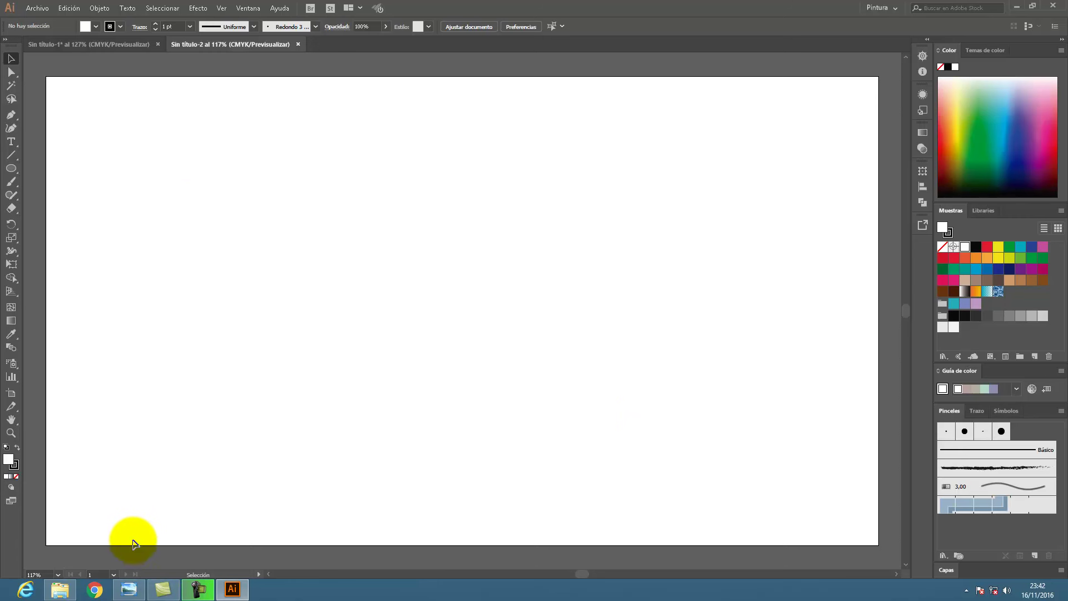
Draw a tall vertical ellipse about 96 x 191 px in the left half of the artboard.
{"action": "left_click", "coordinate": [10, 168]}
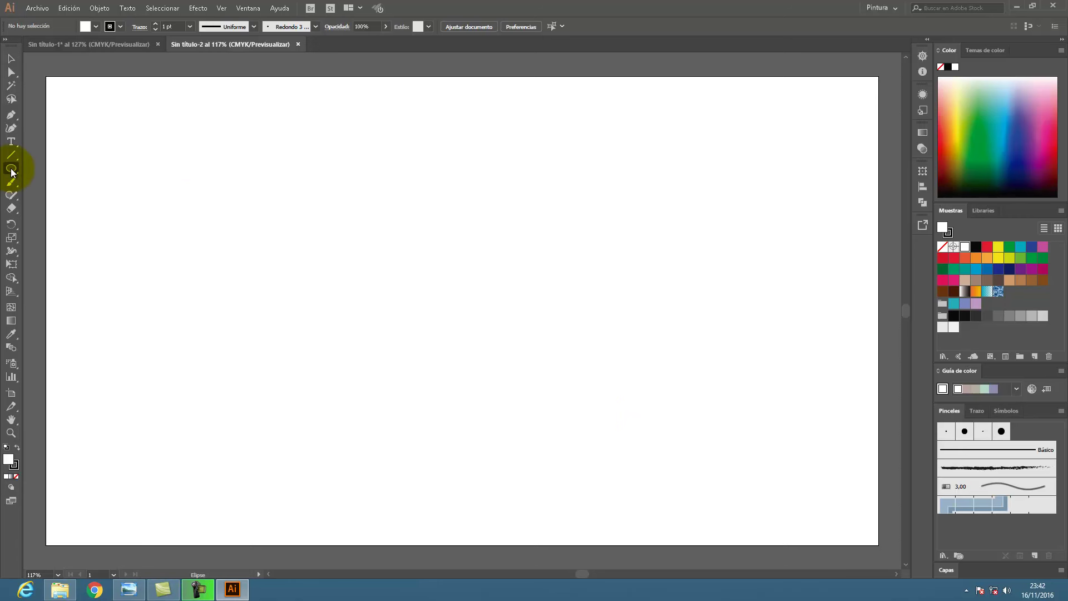
{"action": "mouse_move", "coordinate": [245, 203]}
{"action": "left_mouse_down"}
{"action": "mouse_move", "coordinate": [282, 306]}
{"action": "mouse_move", "coordinate": [308, 327]}
{"action": "left_mouse_up"}
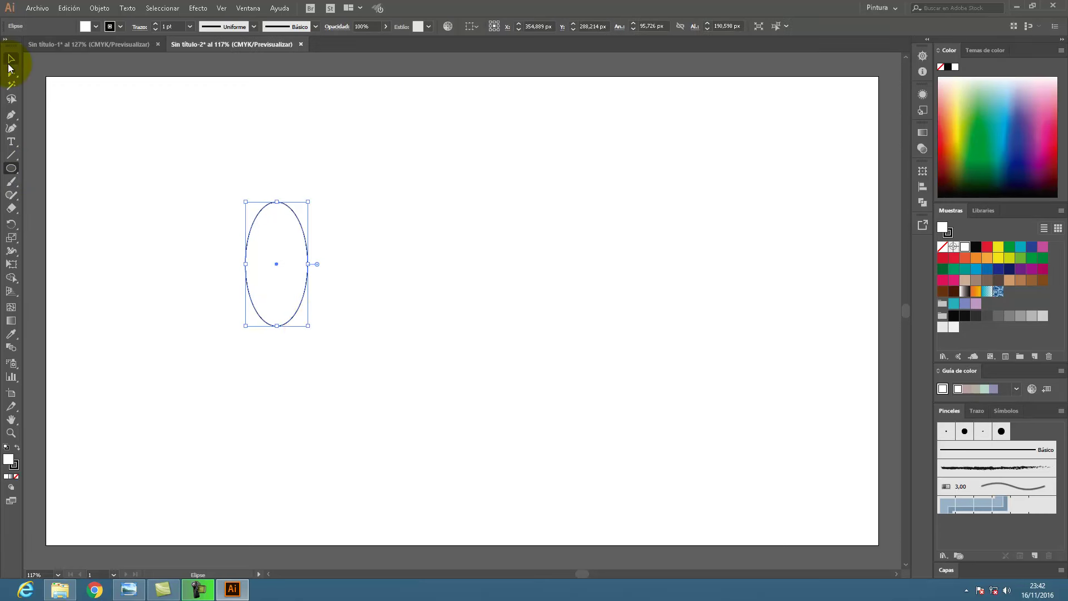
{"action": "left_click", "coordinate": [10, 59]}
Apply a Transform effect to the ellipse with a 20° rotation about its lower-left reference point and 17 copies.
{"action": "left_click_drag", "start_coordinate": [226, 181], "coordinate": [358, 359]}
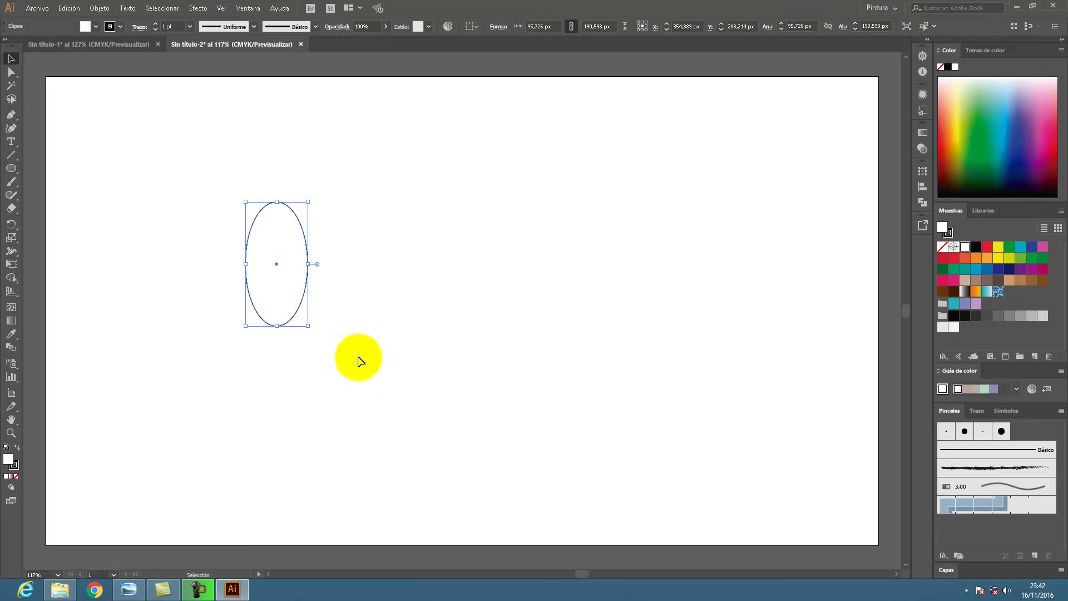
{"action": "left_click", "coordinate": [199, 8]}
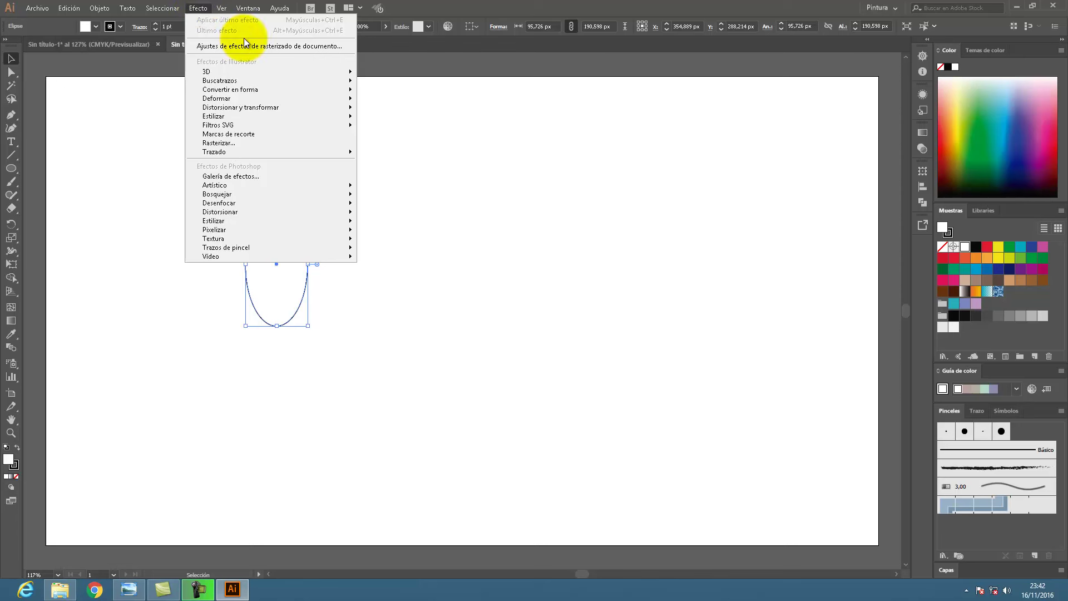
{"action": "mouse_move", "coordinate": [265, 107]}
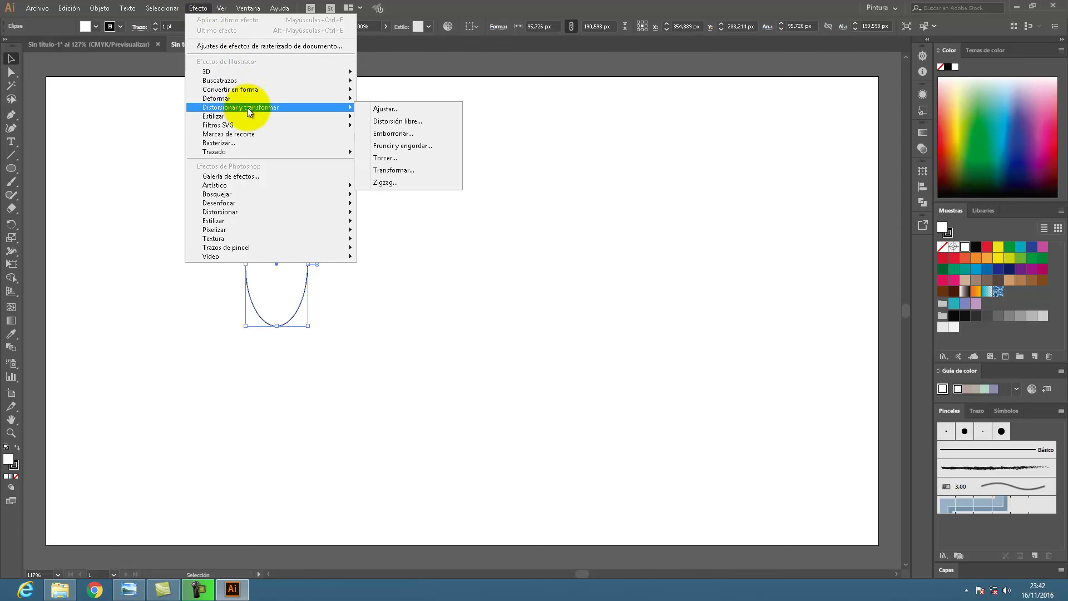
{"action": "left_click", "coordinate": [402, 171]}
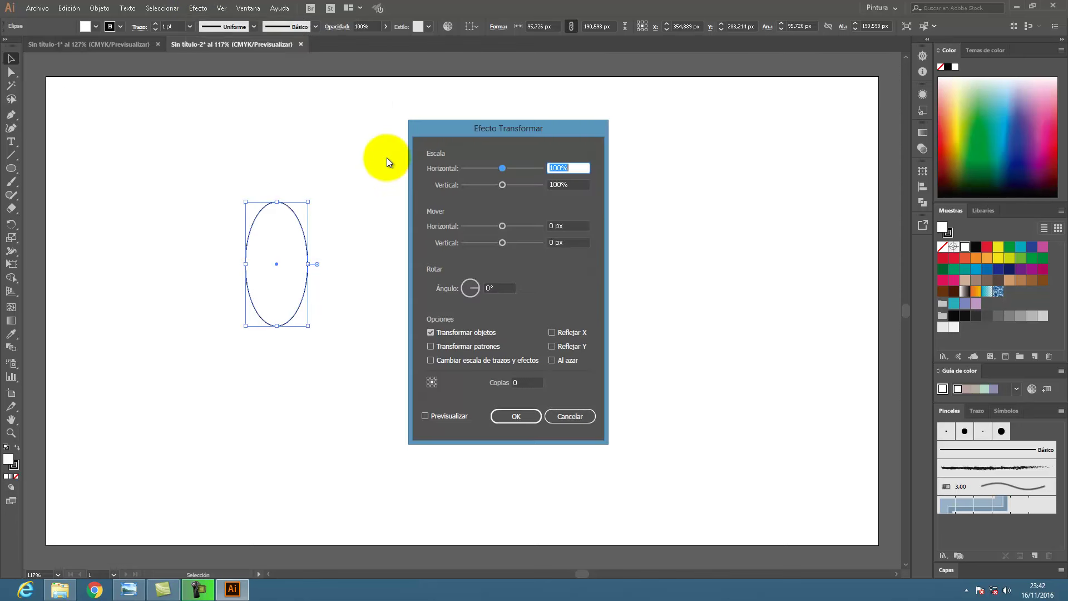
{"action": "left_click", "coordinate": [436, 416]}
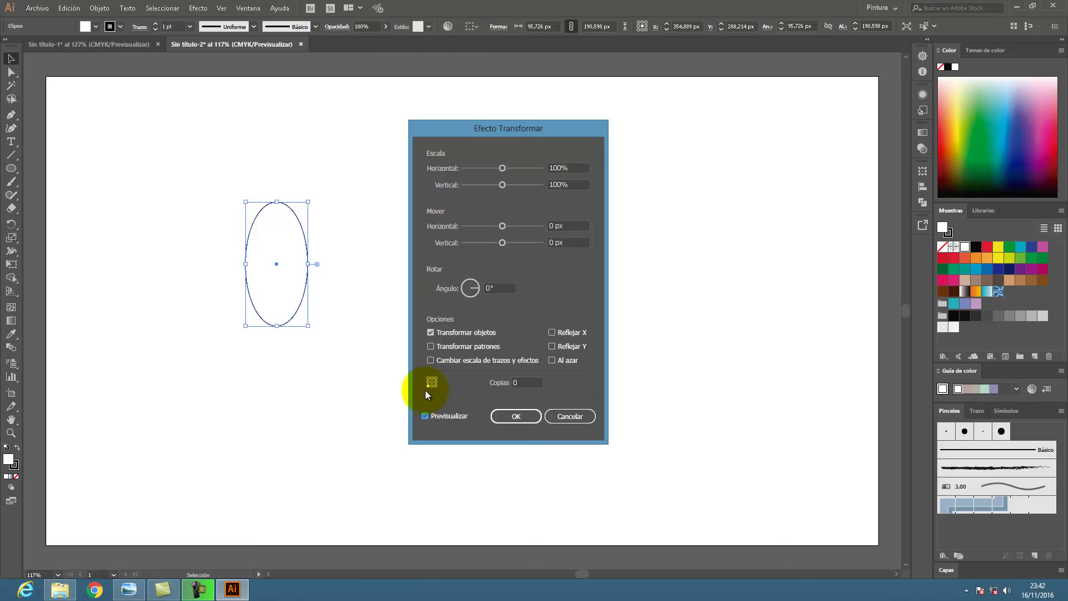
{"action": "left_click", "coordinate": [476, 287]}
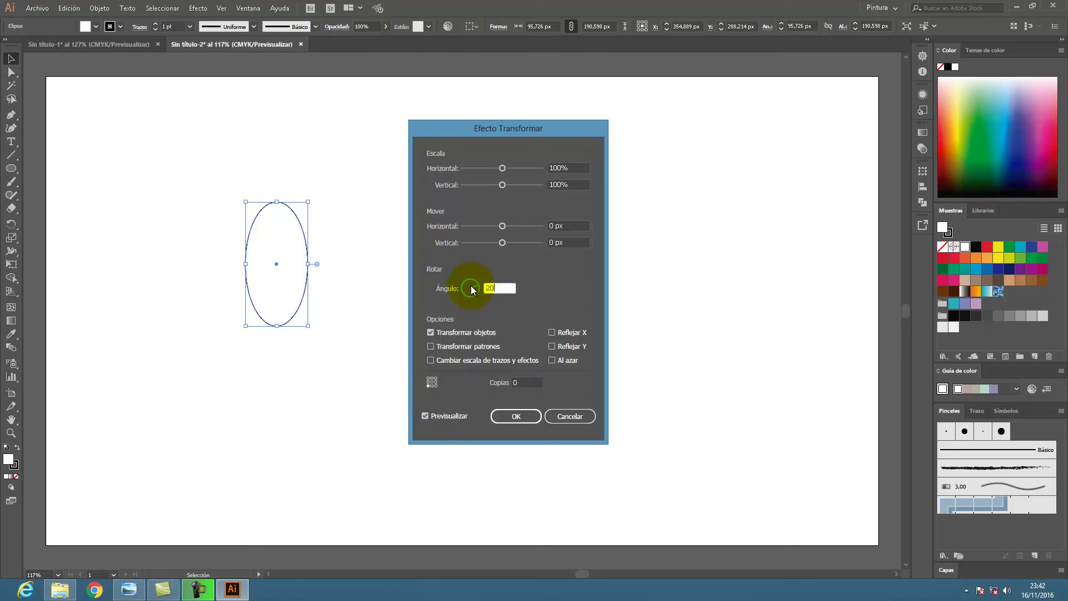
{"action": "left_click", "coordinate": [529, 383]}
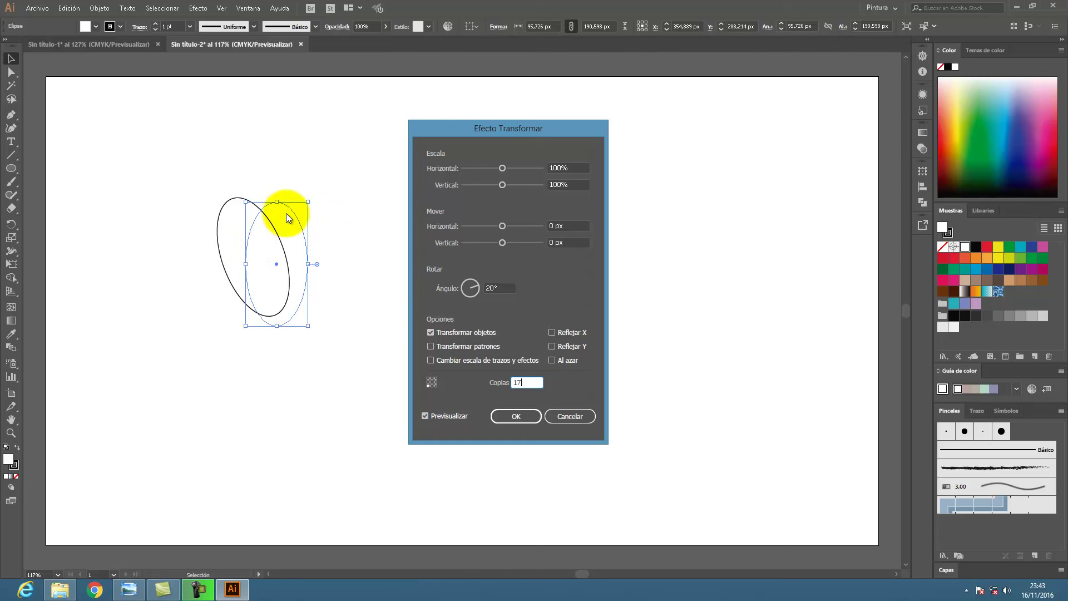
{"action": "left_click", "coordinate": [516, 417]}
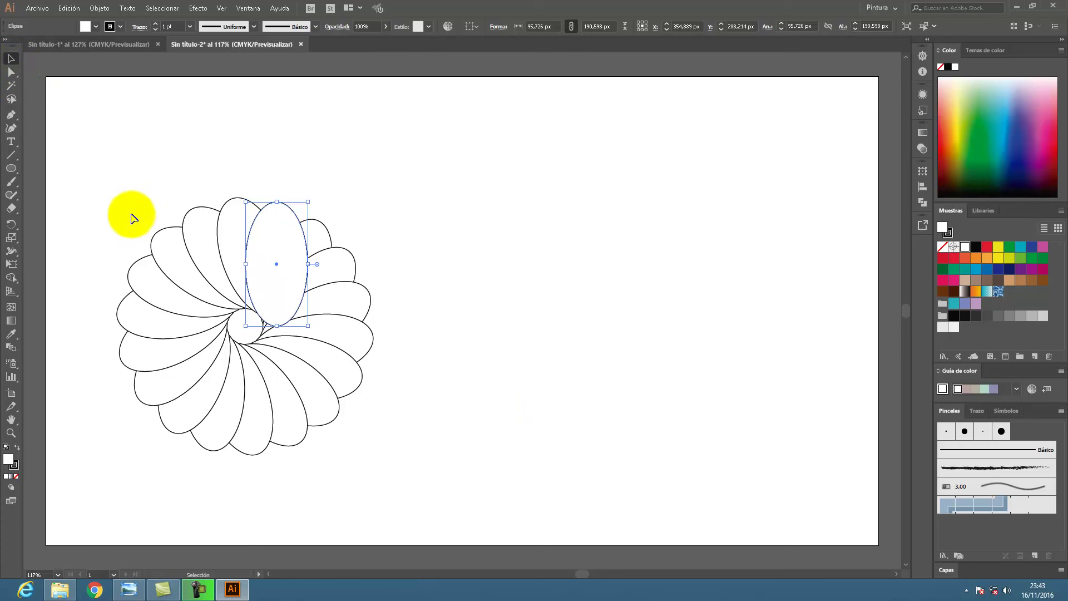
Remove the fill from the radial ellipse pattern and move it slightly up on the artboard.
{"action": "left_click_drag", "start_coordinate": [102, 182], "coordinate": [429, 489]}
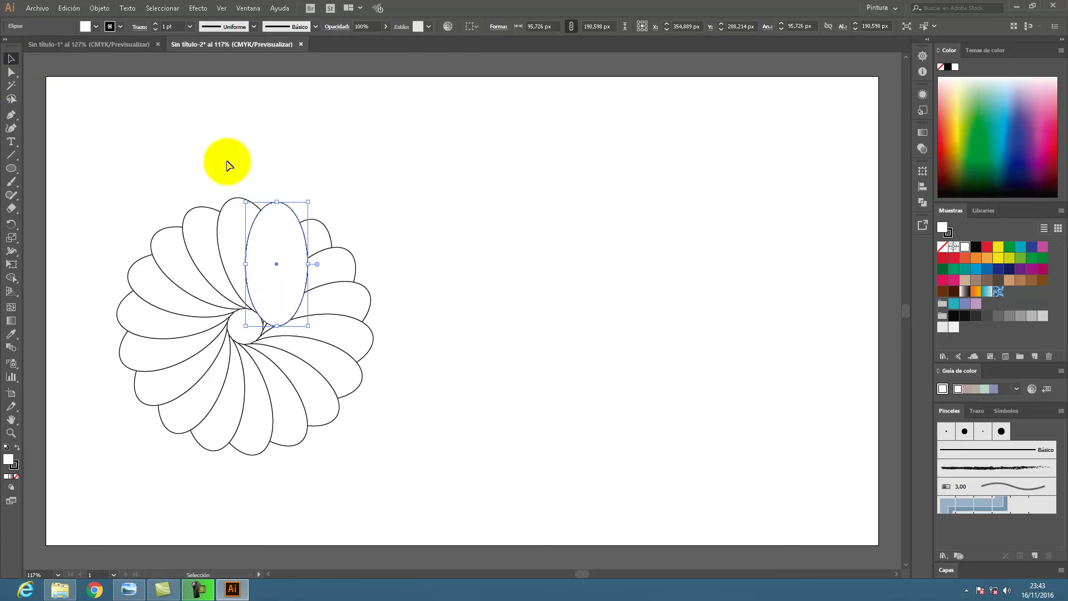
{"action": "left_click", "coordinate": [95, 26]}
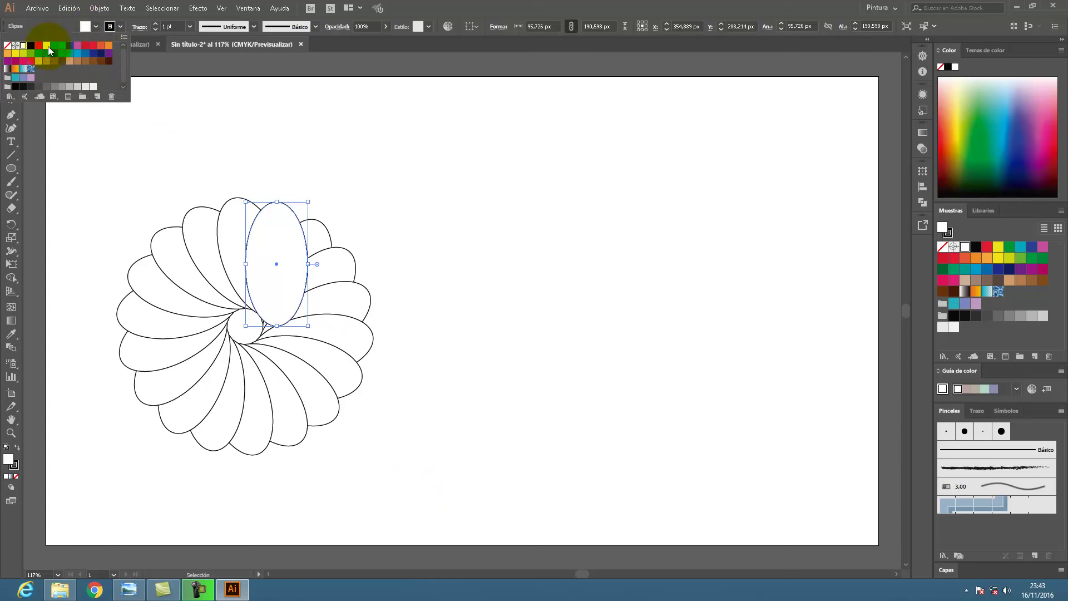
{"action": "left_click", "coordinate": [8, 48]}
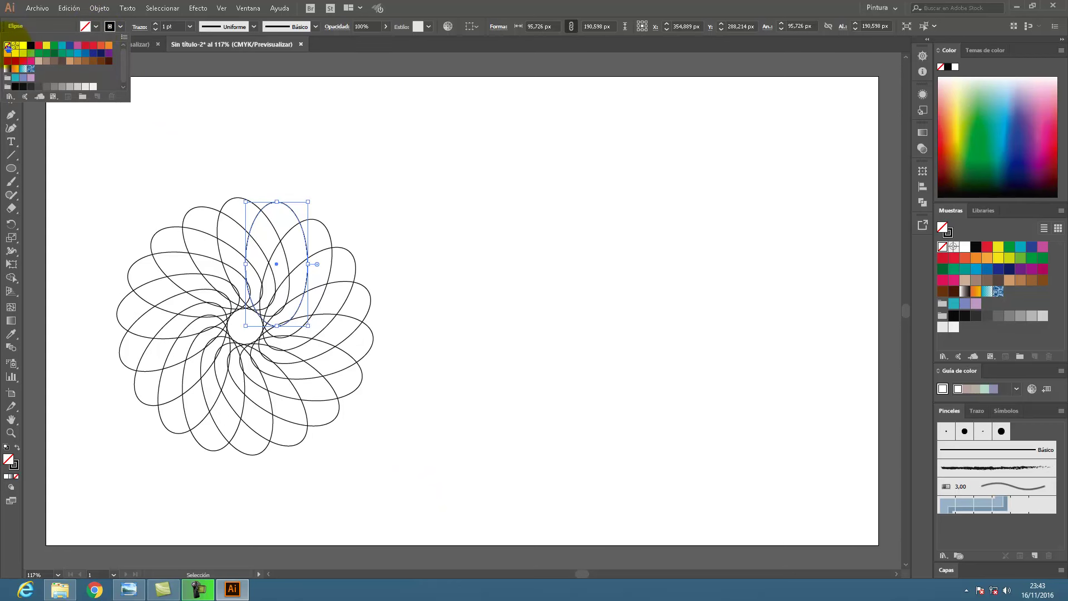
{"action": "left_click_drag", "start_coordinate": [79, 163], "coordinate": [445, 503]}
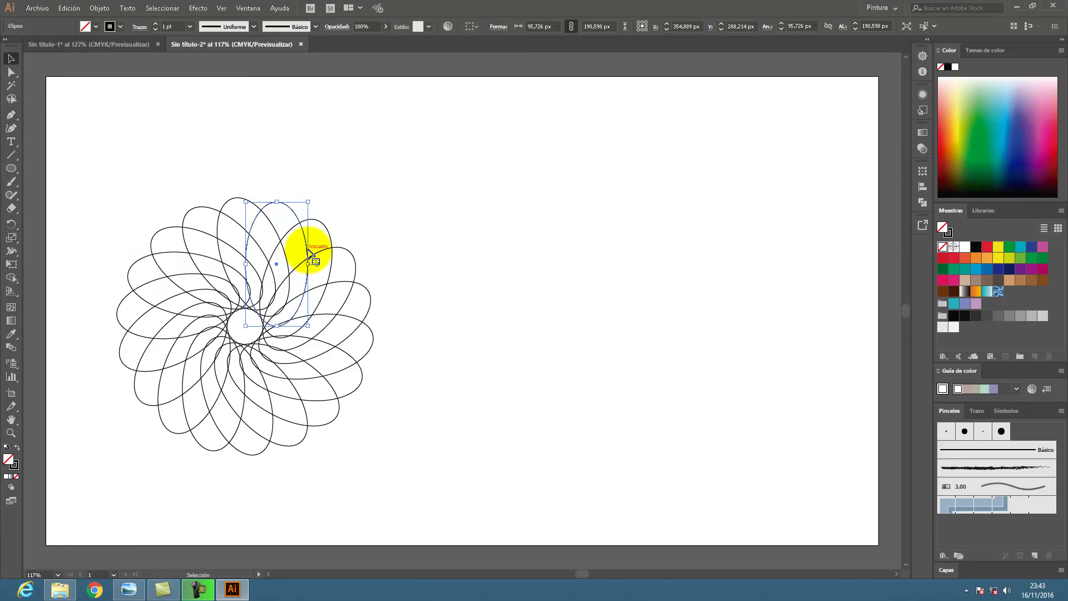
{"action": "left_click_drag", "start_coordinate": [306, 250], "coordinate": [305, 220]}
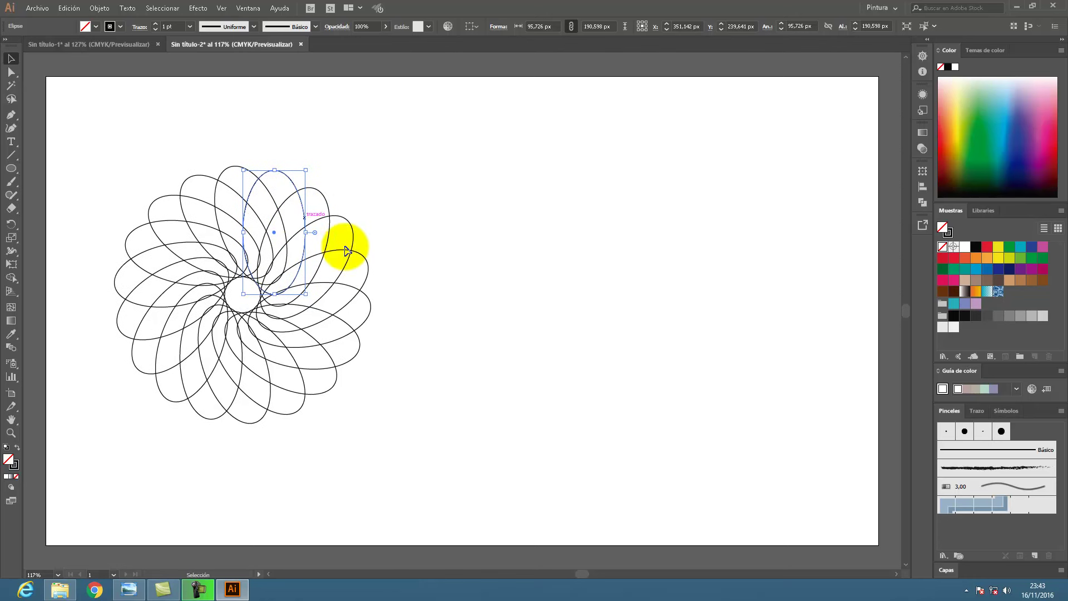
Expand the appearance of the radial pattern and ungroup it into separate petals.
{"action": "left_click_drag", "start_coordinate": [100, 143], "coordinate": [425, 459]}
{"action": "left_click", "coordinate": [97, 9]}
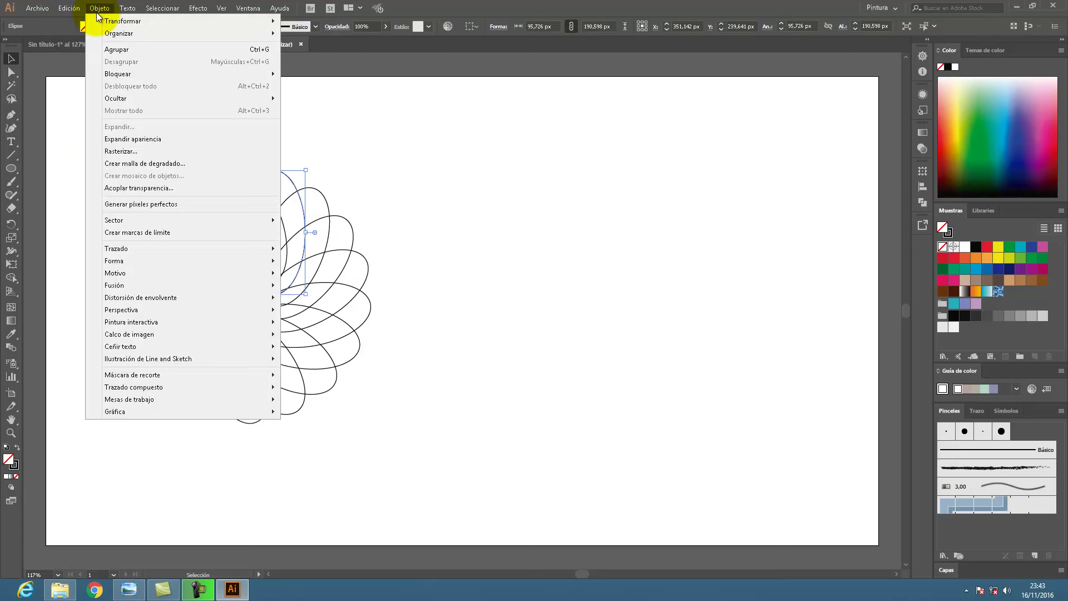
{"action": "left_click", "coordinate": [139, 141]}
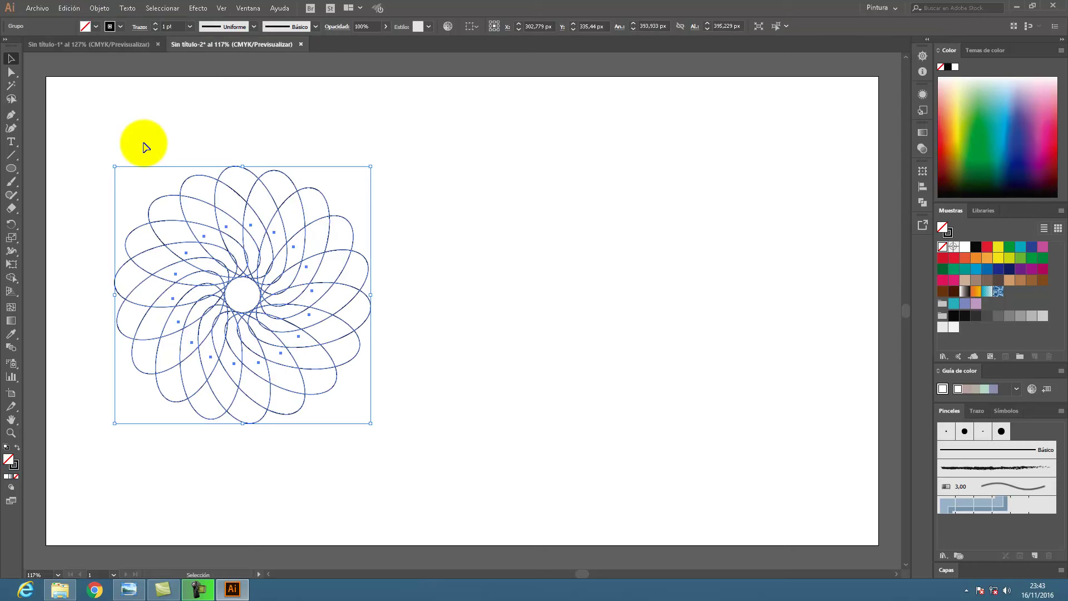
{"action": "right_click", "coordinate": [255, 187]}
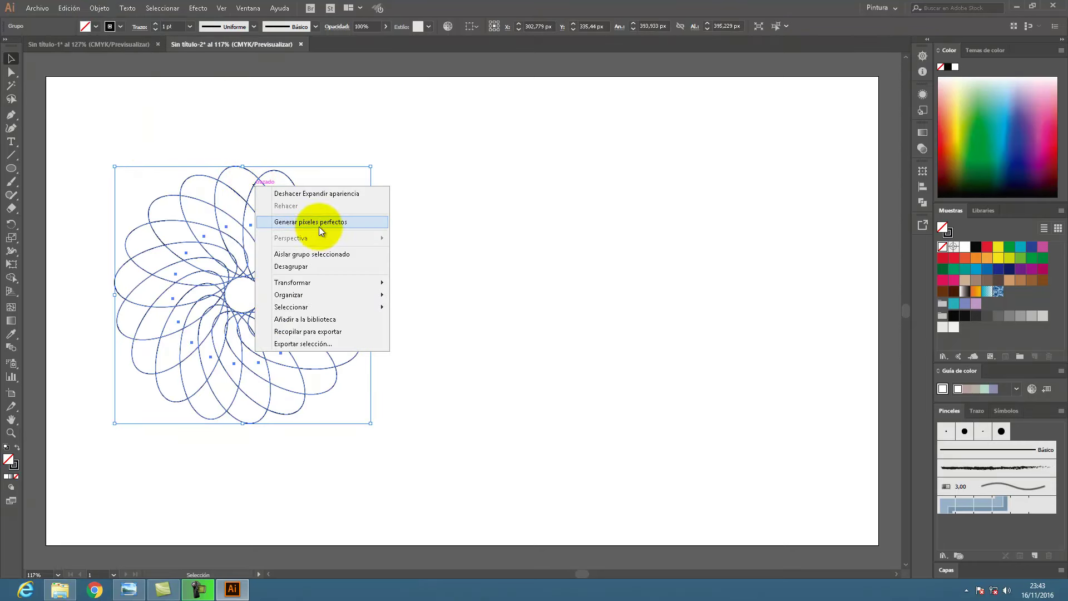
{"action": "left_click", "coordinate": [308, 266]}
{"action": "left_click", "coordinate": [417, 222]}
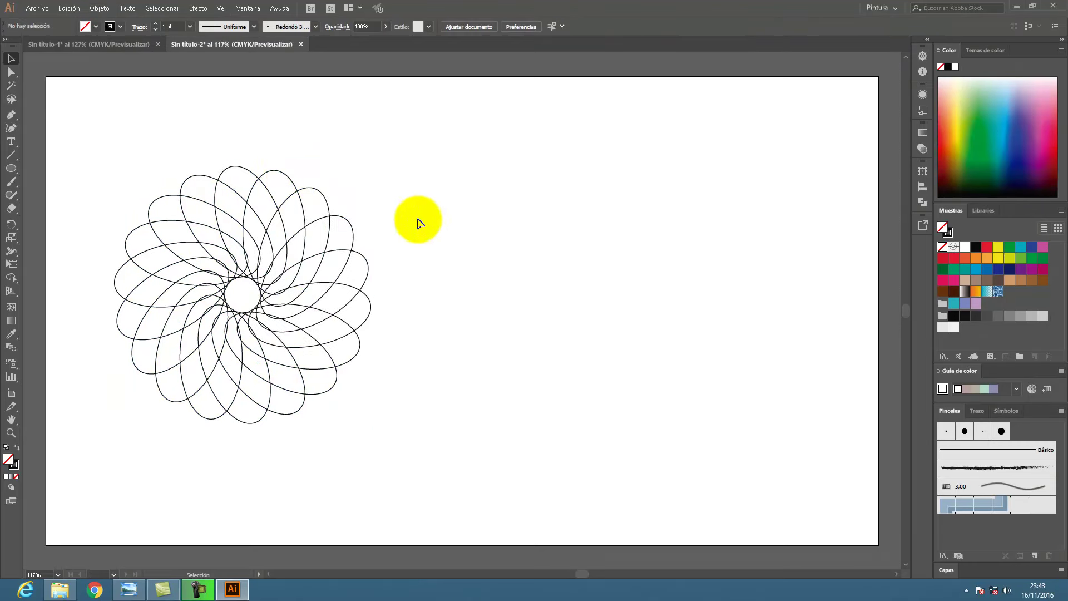
Fill the upright petal with the RGB red swatch and its counterclockwise neighbour with the RGB green swatch.
{"action": "left_click", "coordinate": [281, 174]}
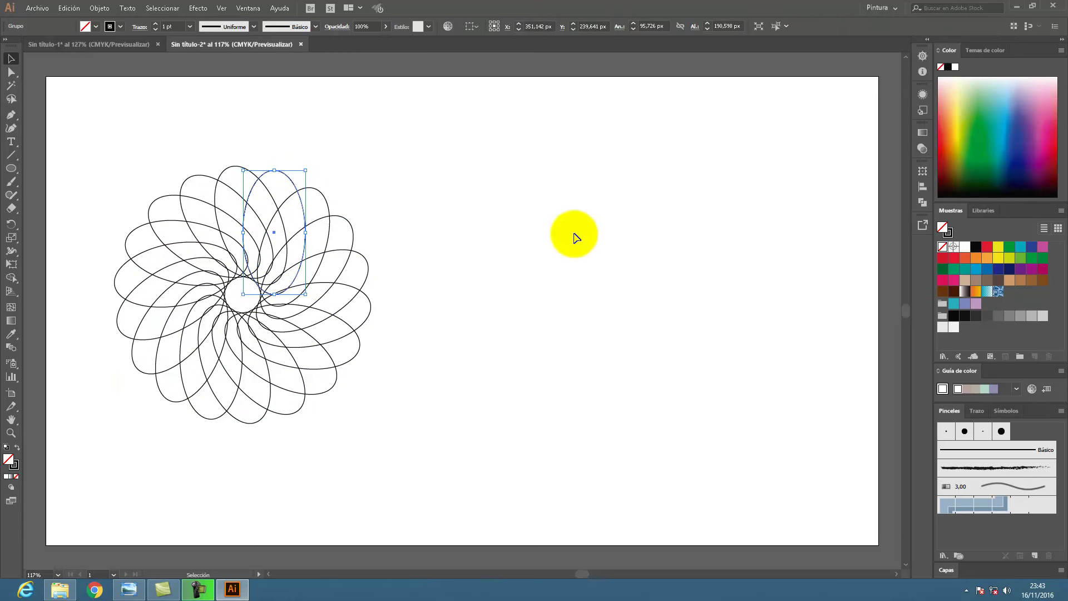
{"action": "left_click", "coordinate": [986, 249]}
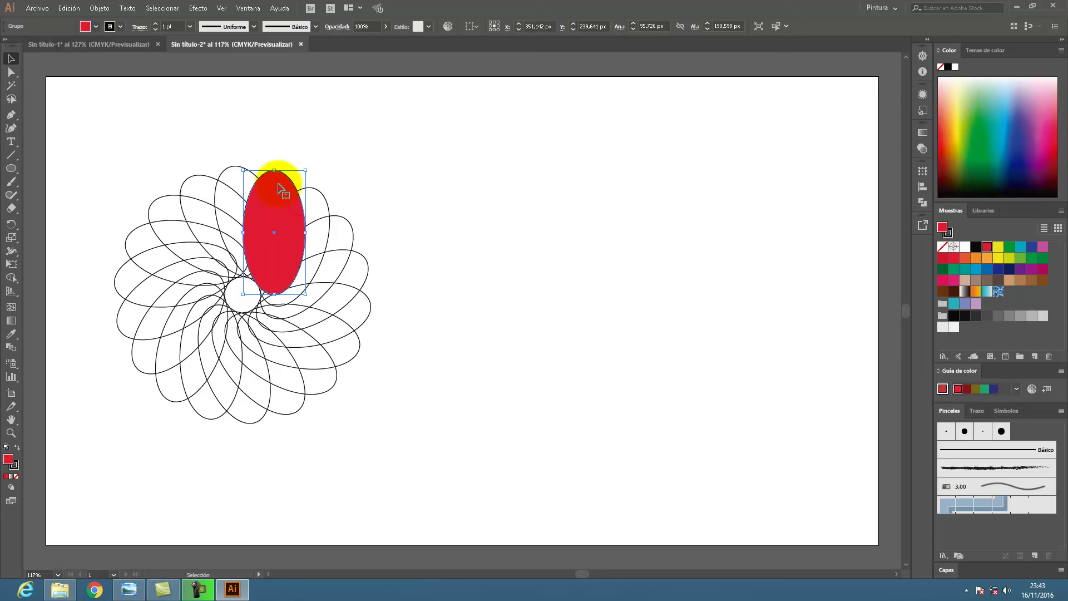
{"action": "left_click", "coordinate": [233, 166]}
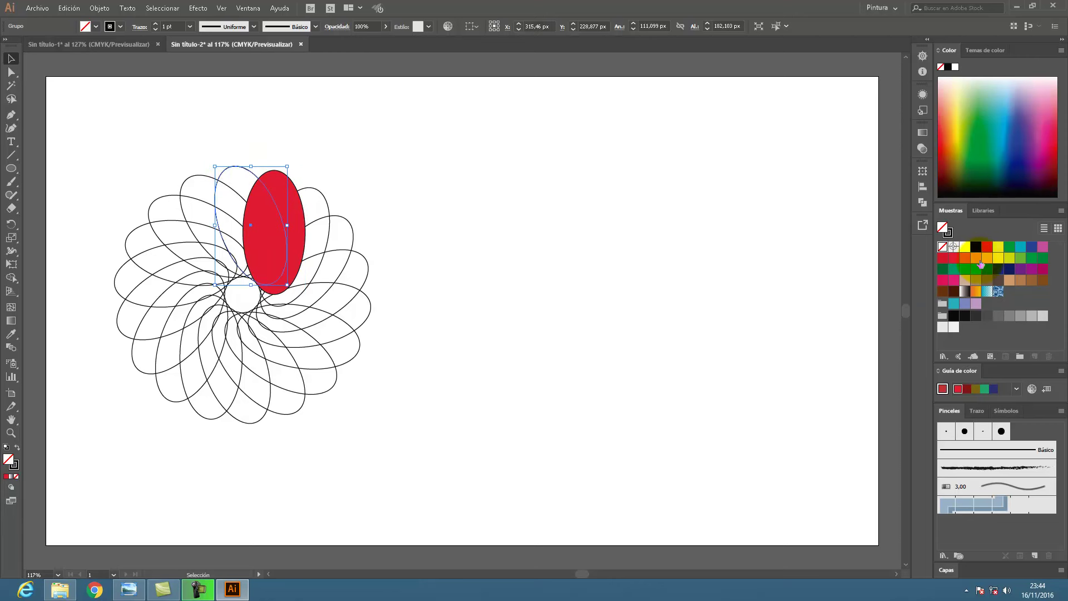
{"action": "left_click", "coordinate": [1009, 247]}
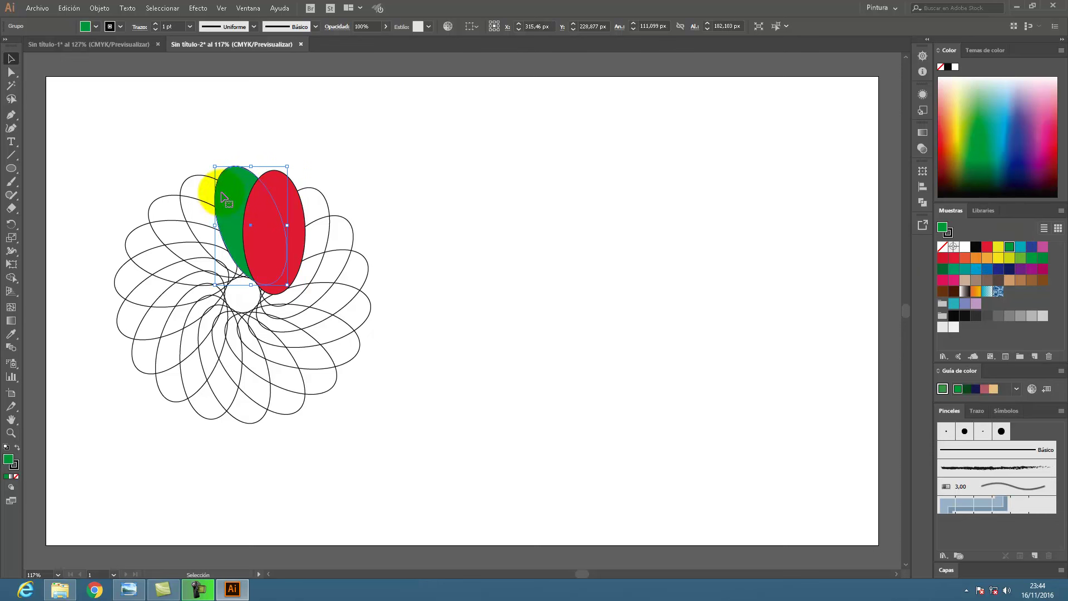
Redefine the red petal's swatch in CMYK as C 0, M 100, Y 100, K 0.
{"action": "left_click", "coordinate": [194, 178]}
{"action": "left_click", "coordinate": [278, 184]}
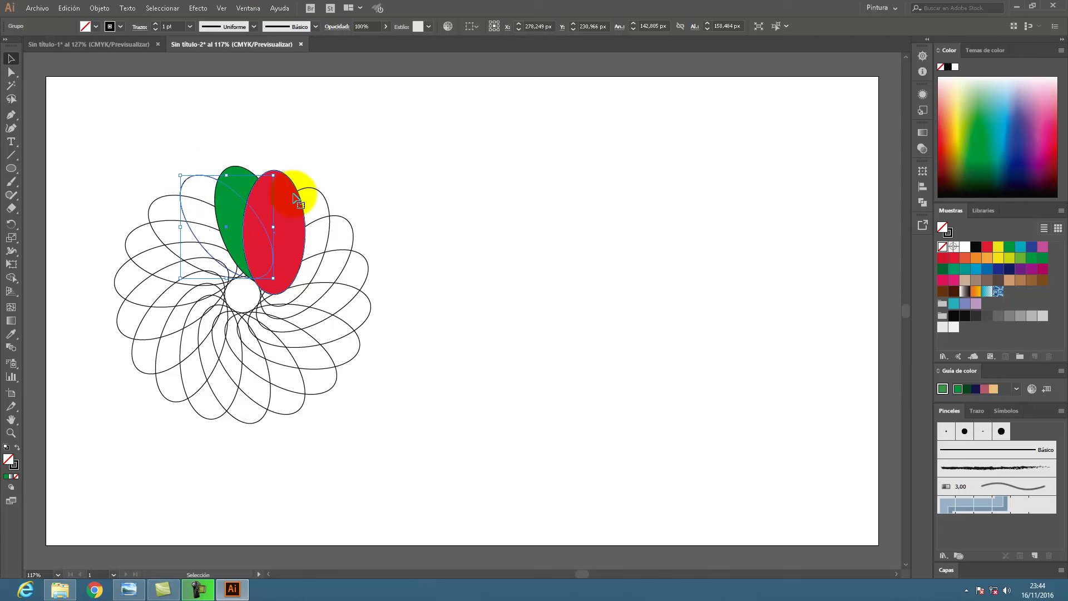
{"action": "double_click", "coordinate": [987, 249]}
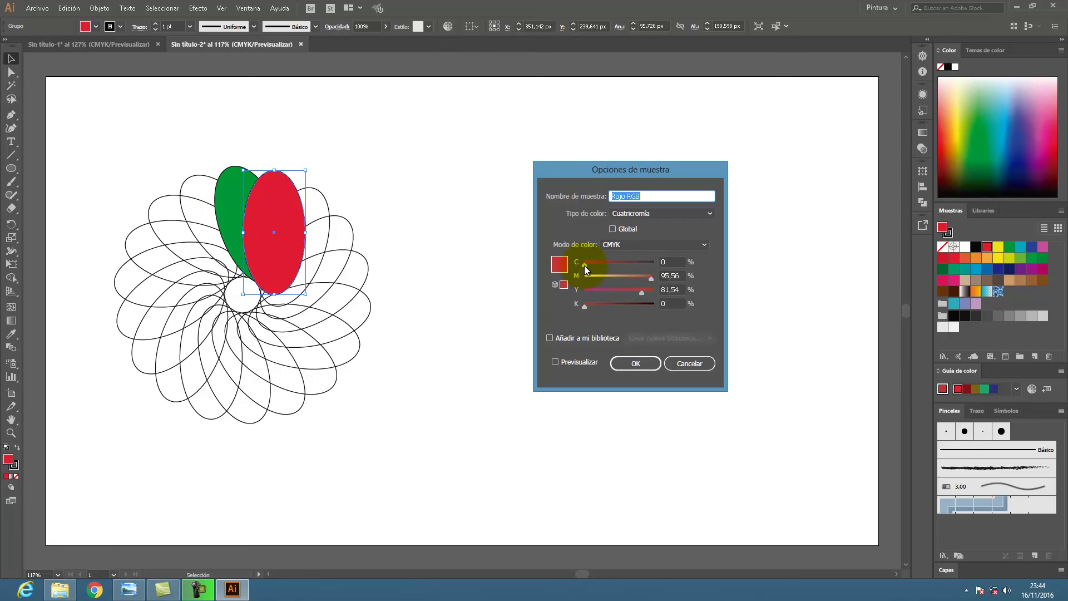
{"action": "left_click", "coordinate": [657, 282]}
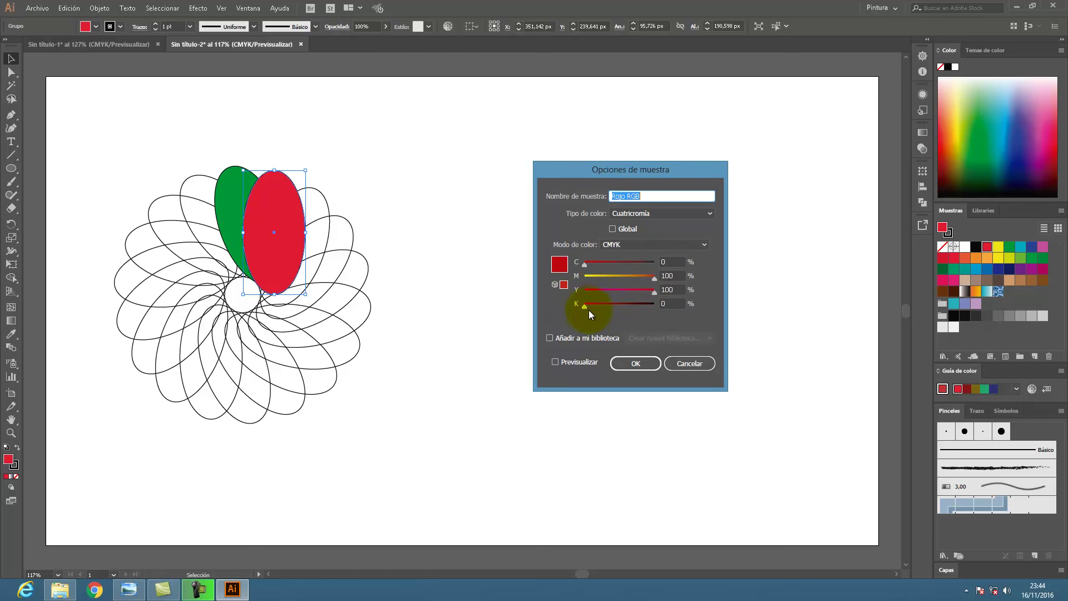
{"action": "left_click", "coordinate": [635, 363]}
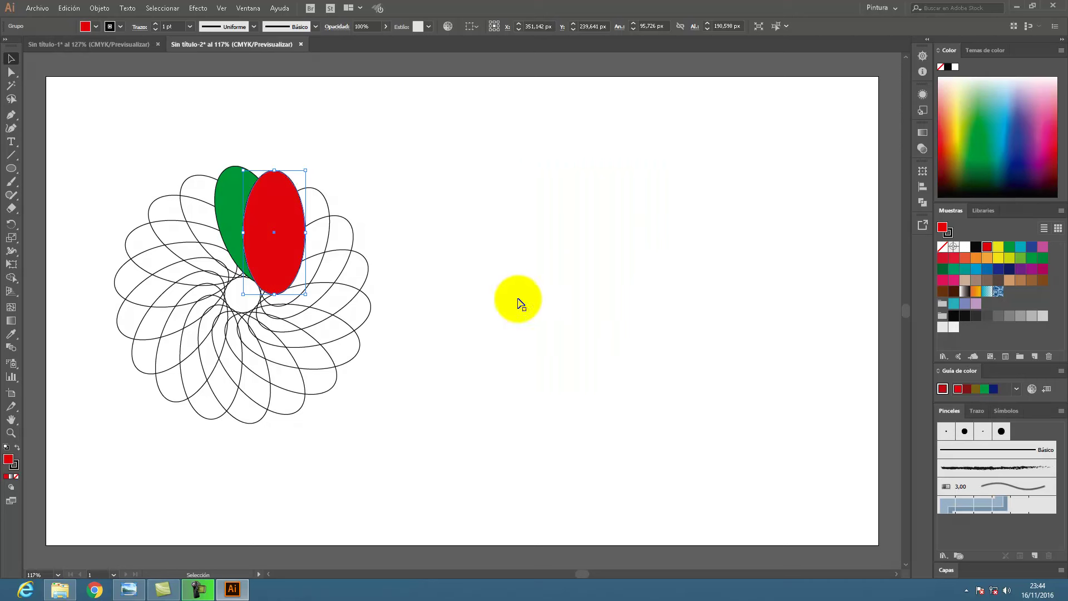
Redefine the green petal's swatch in CMYK as C 100, M 0, Y 100, K 0.
{"action": "left_click", "coordinate": [232, 180]}
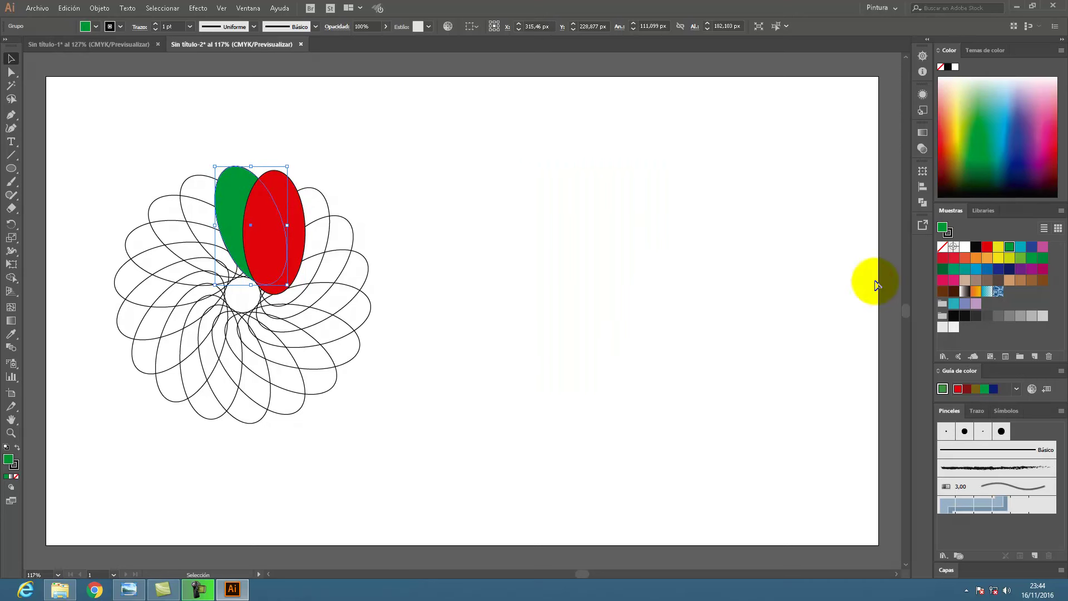
{"action": "double_click", "coordinate": [1009, 248]}
{"action": "left_click_drag", "start_coordinate": [649, 265], "coordinate": [670, 267]}
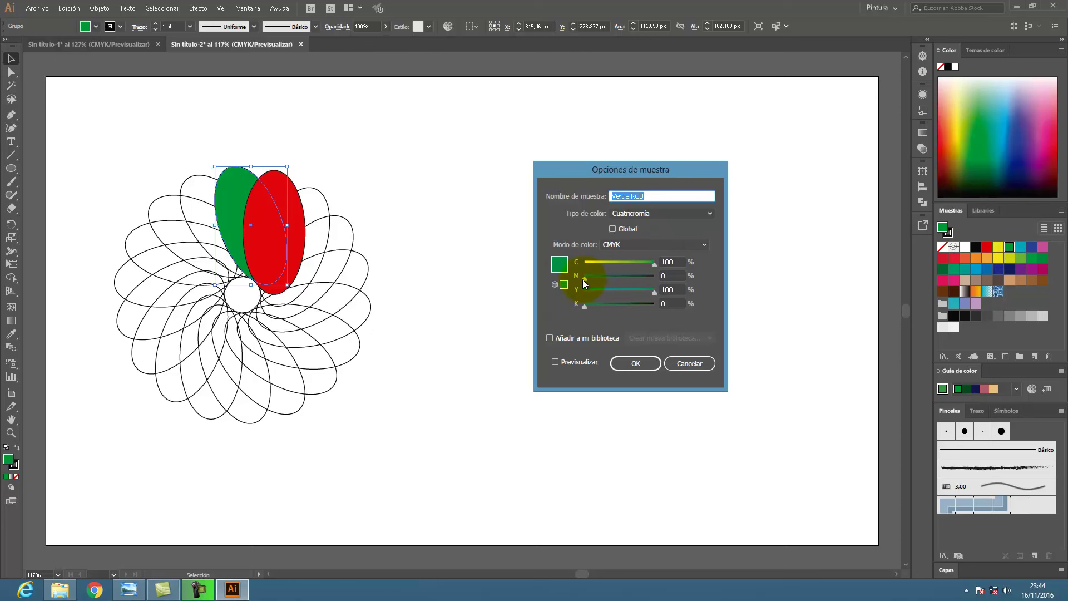
{"action": "left_click", "coordinate": [635, 363]}
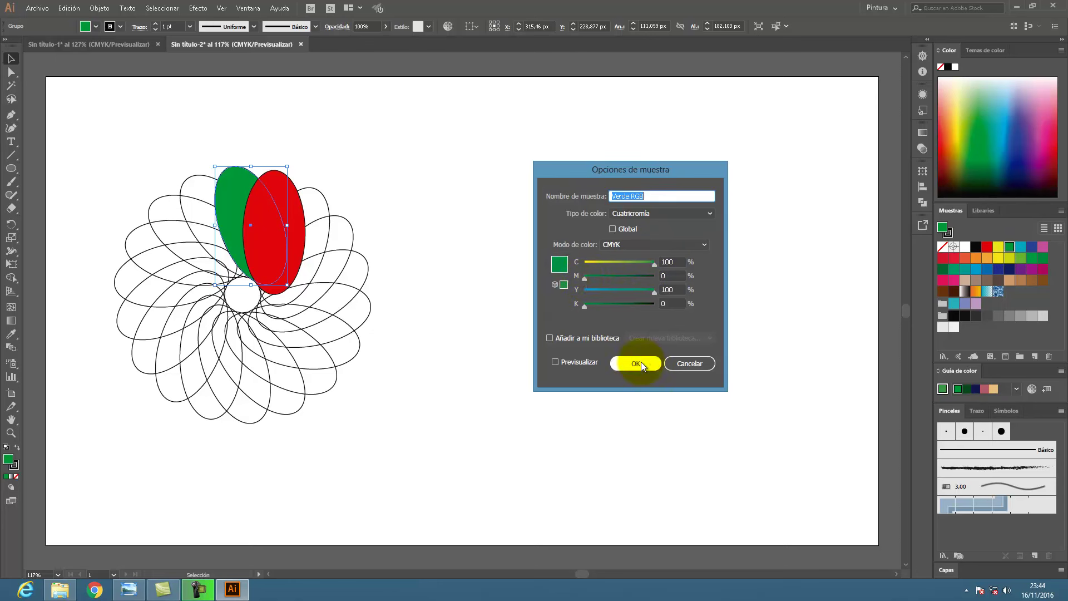
Fill the petal beside the green one with the RGB blue swatch and redefine that swatch as C 100, M 100, Y 0, K 0.
{"action": "left_click", "coordinate": [190, 191]}
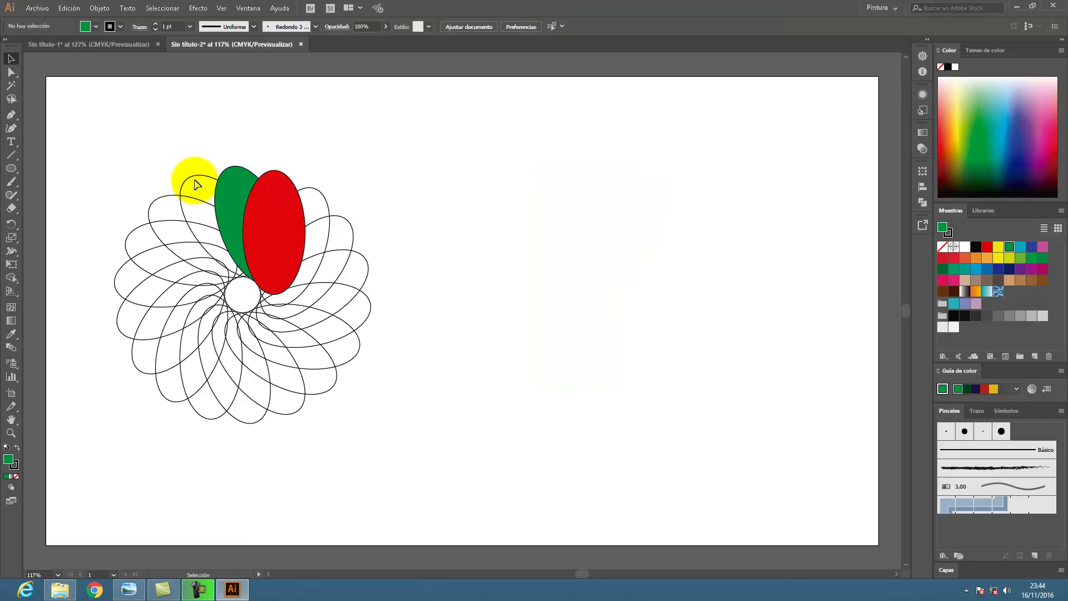
{"action": "left_click", "coordinate": [193, 179]}
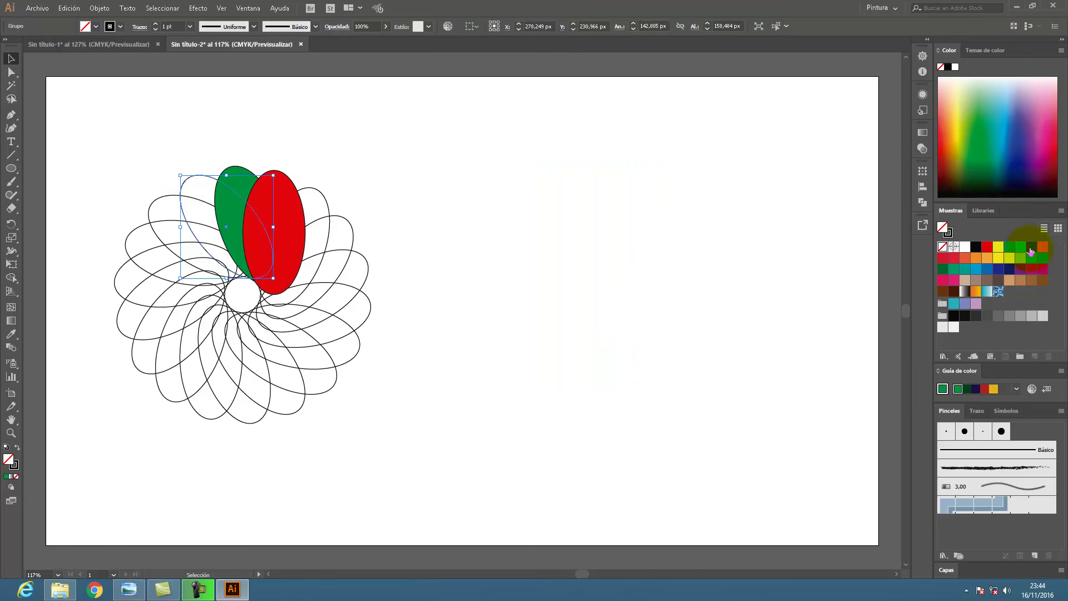
{"action": "left_click", "coordinate": [1031, 247]}
{"action": "double_click", "coordinate": [1031, 248]}
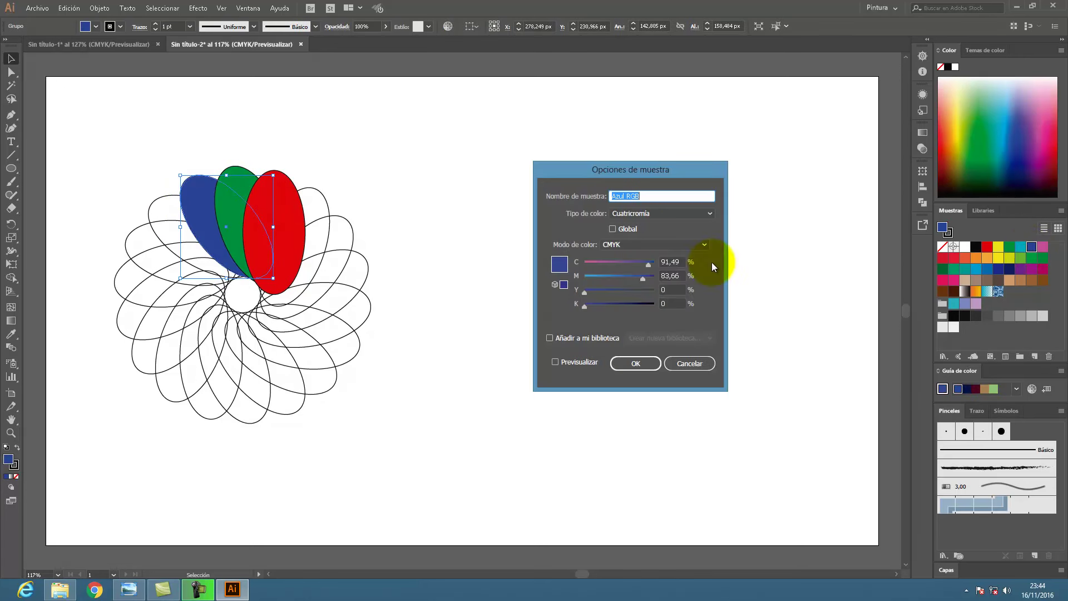
{"action": "left_click_drag", "start_coordinate": [647, 267], "coordinate": [667, 282]}
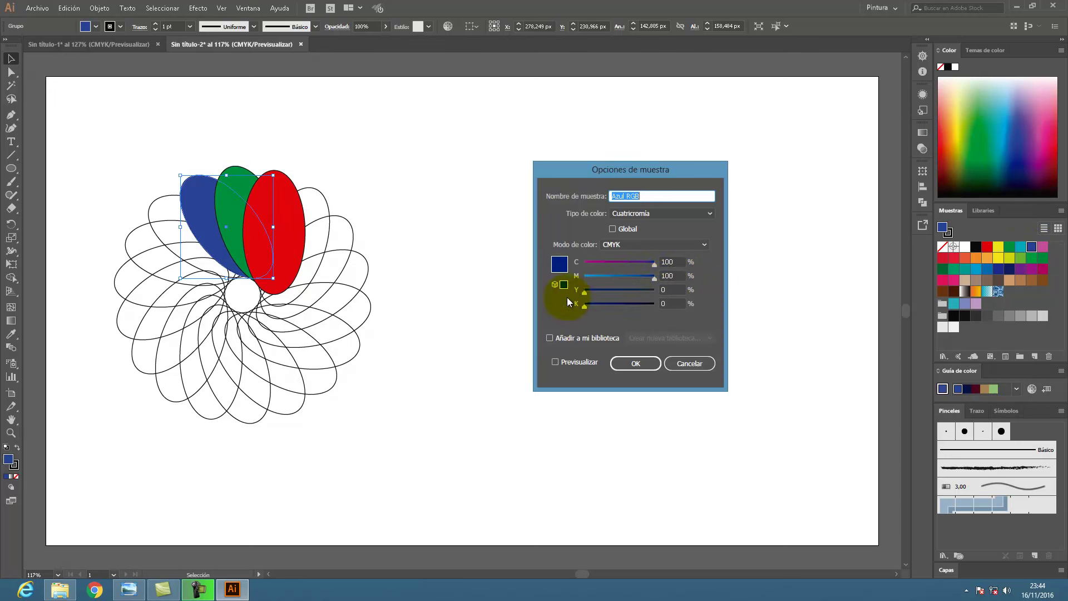
{"action": "left_click", "coordinate": [634, 363]}
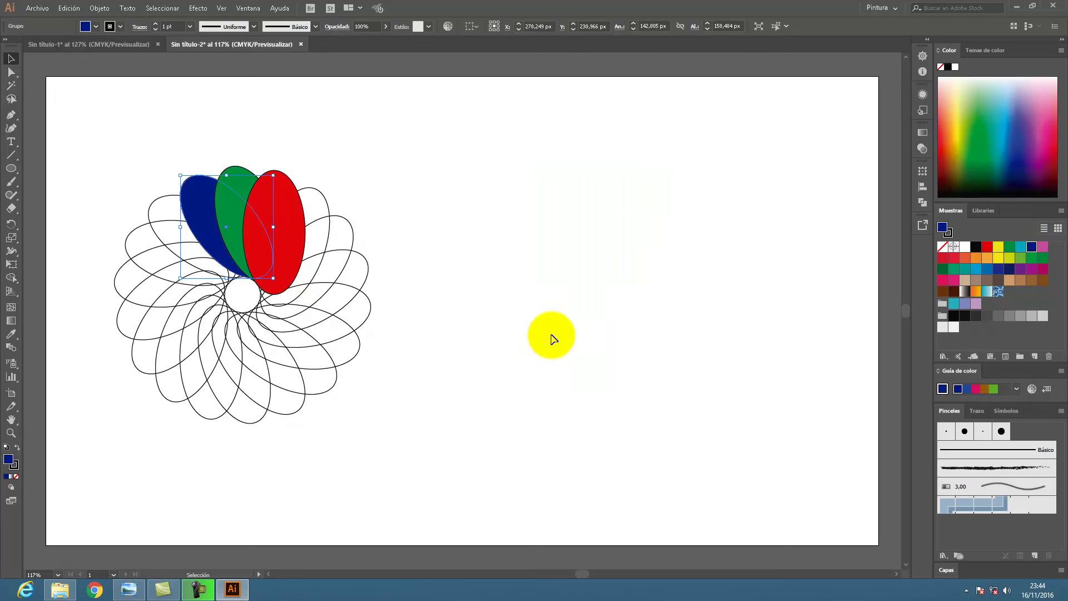
Continue counterclockwise from the blue petal, filling the following three petals with the red, green and blue swatches in turn.
{"action": "left_click", "coordinate": [417, 178]}
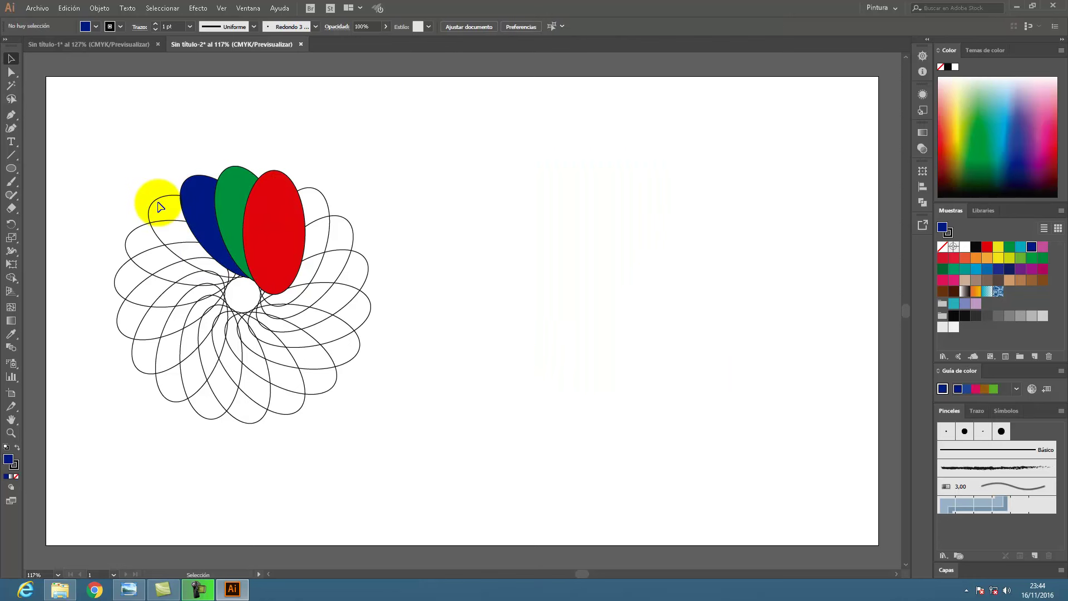
{"action": "left_click", "coordinate": [158, 200]}
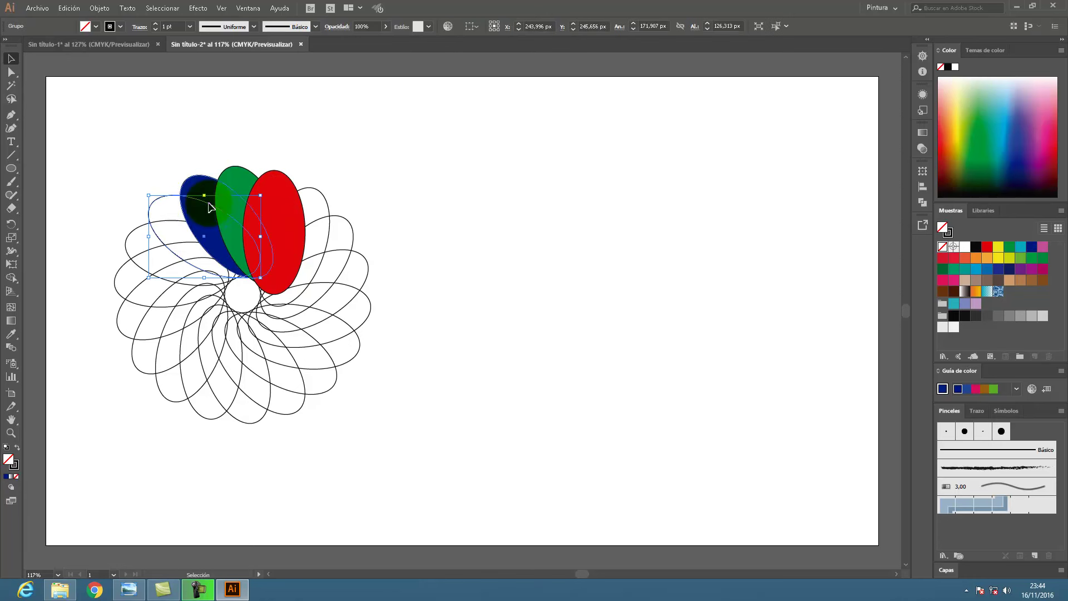
{"action": "left_click", "coordinate": [986, 248]}
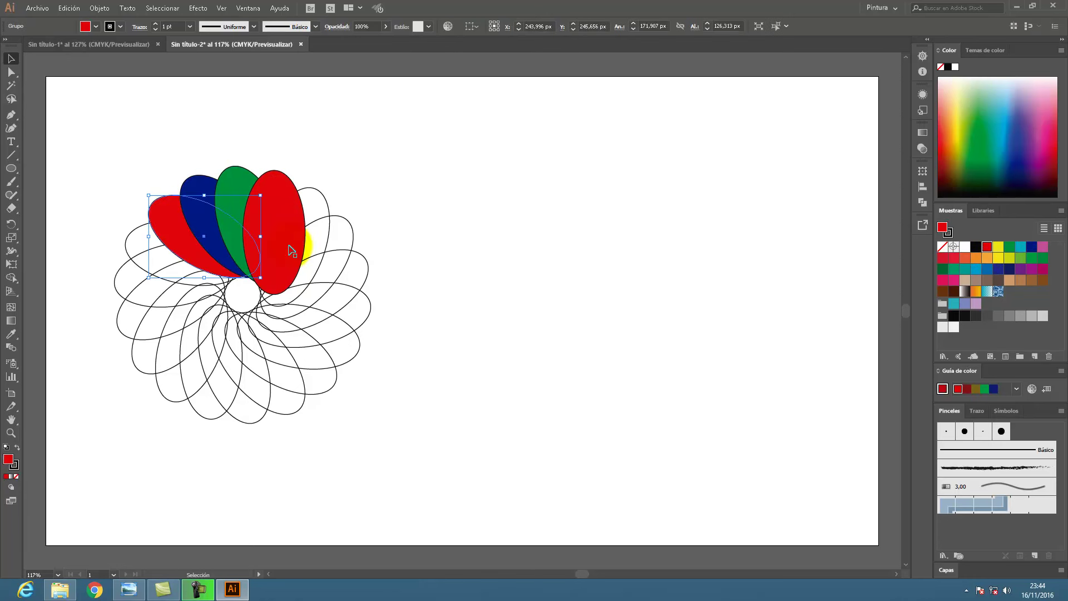
{"action": "left_click", "coordinate": [132, 237]}
{"action": "left_click", "coordinate": [1011, 247]}
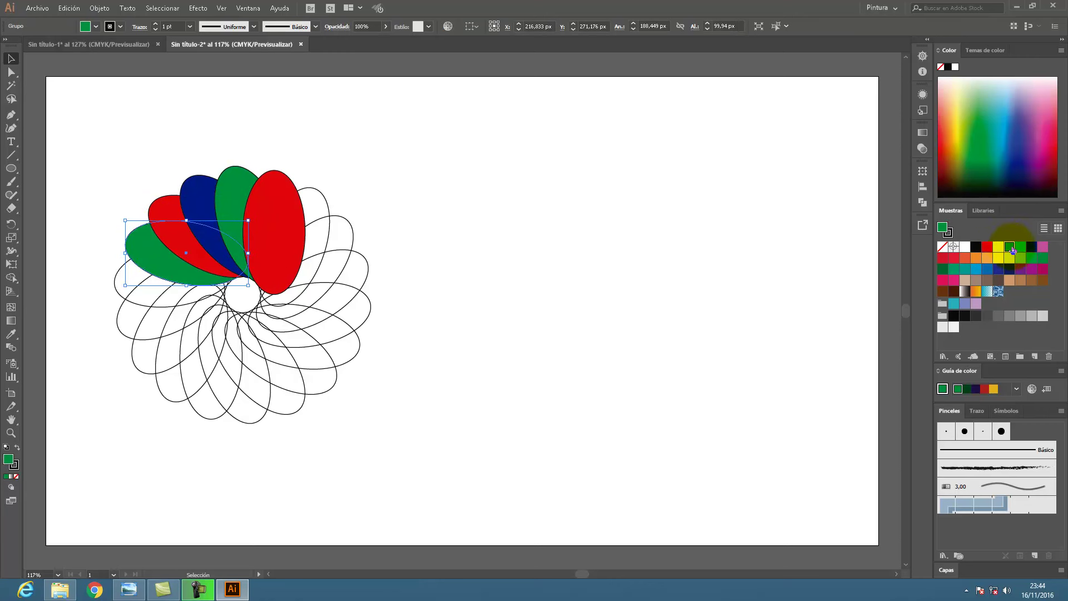
{"action": "left_click", "coordinate": [115, 282]}
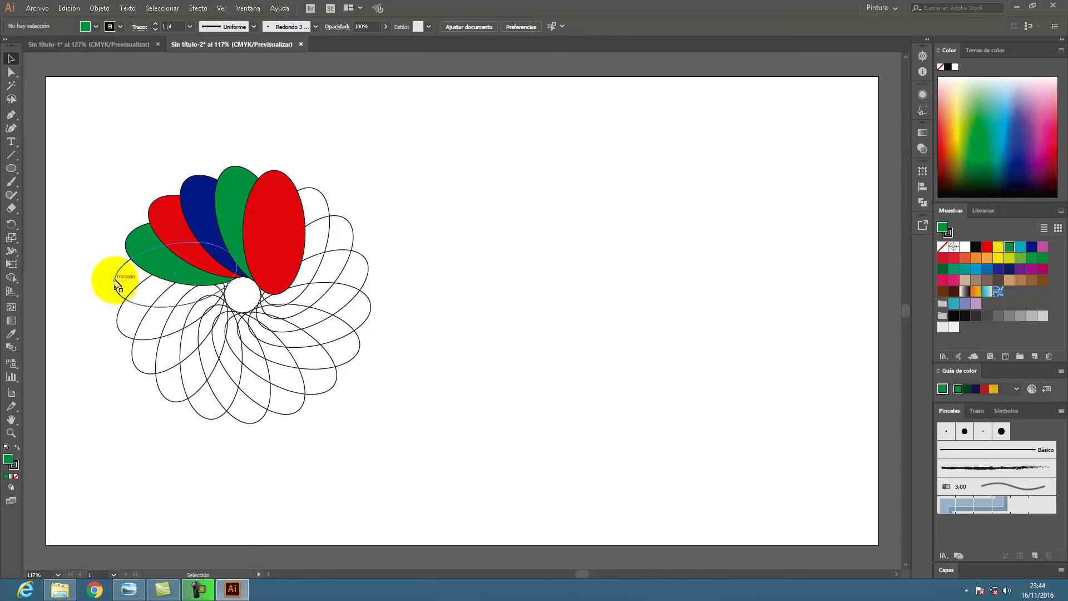
{"action": "left_click", "coordinate": [1029, 250]}
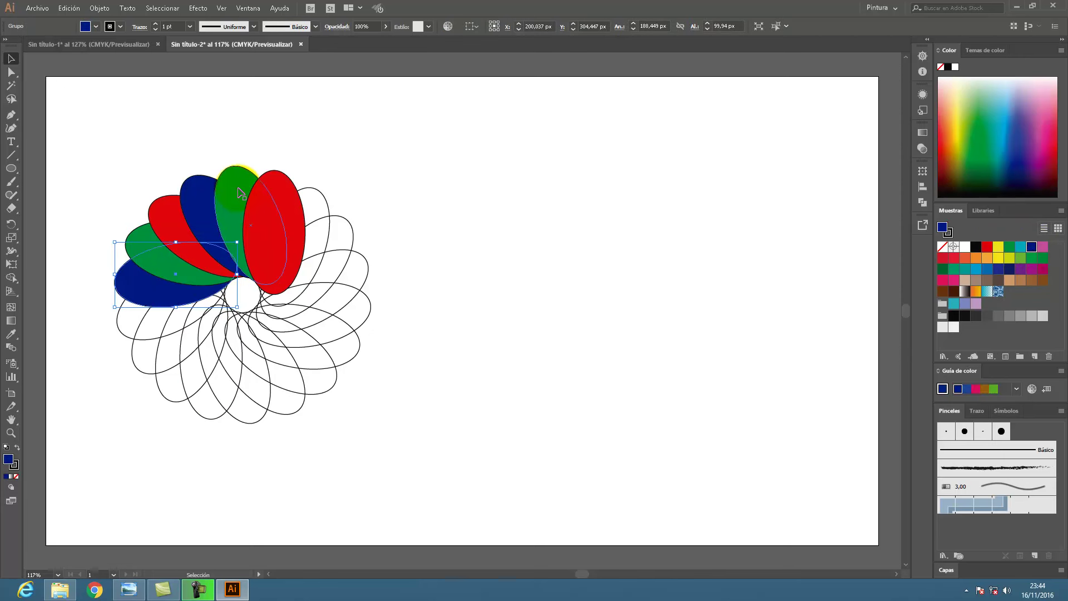
Fill every third unfilled petal, starting beside the last blue one and going counterclockwise, with the red swatch, four petals in all.
{"action": "left_click", "coordinate": [117, 325]}
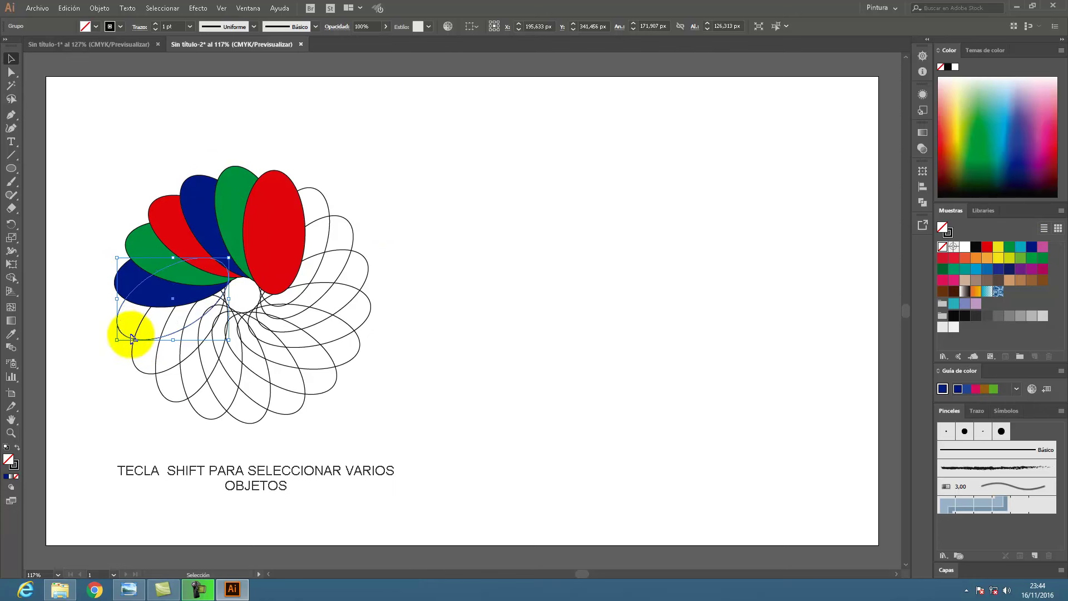
{"action": "key", "text": "shift"}
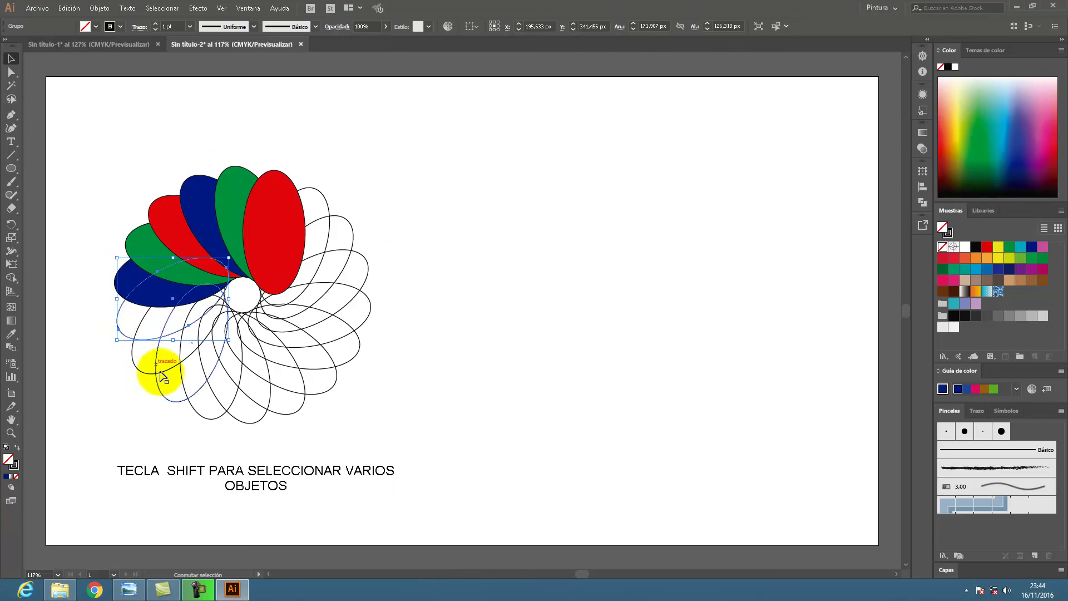
{"action": "left_click", "coordinate": [201, 415], "text": "shift"}
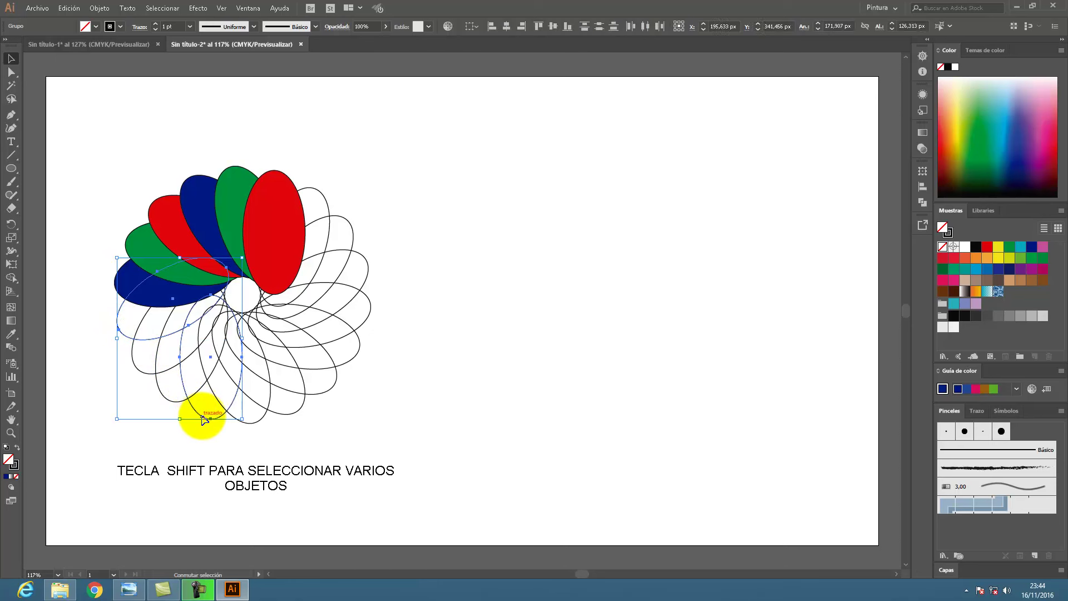
{"action": "left_click", "coordinate": [330, 391], "text": "shift"}
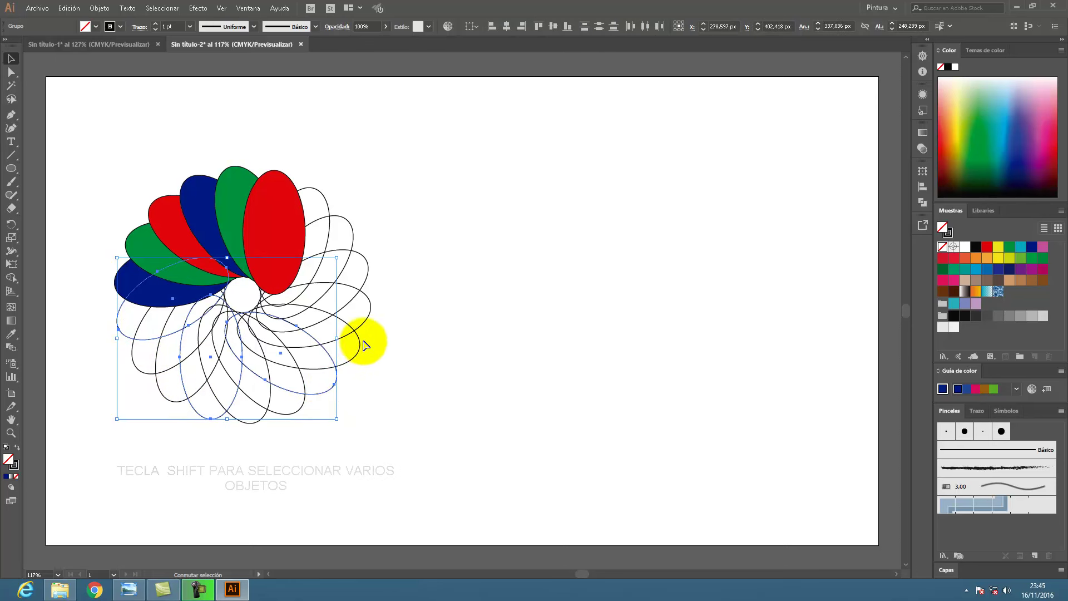
{"action": "left_click", "coordinate": [366, 260], "text": "shift"}
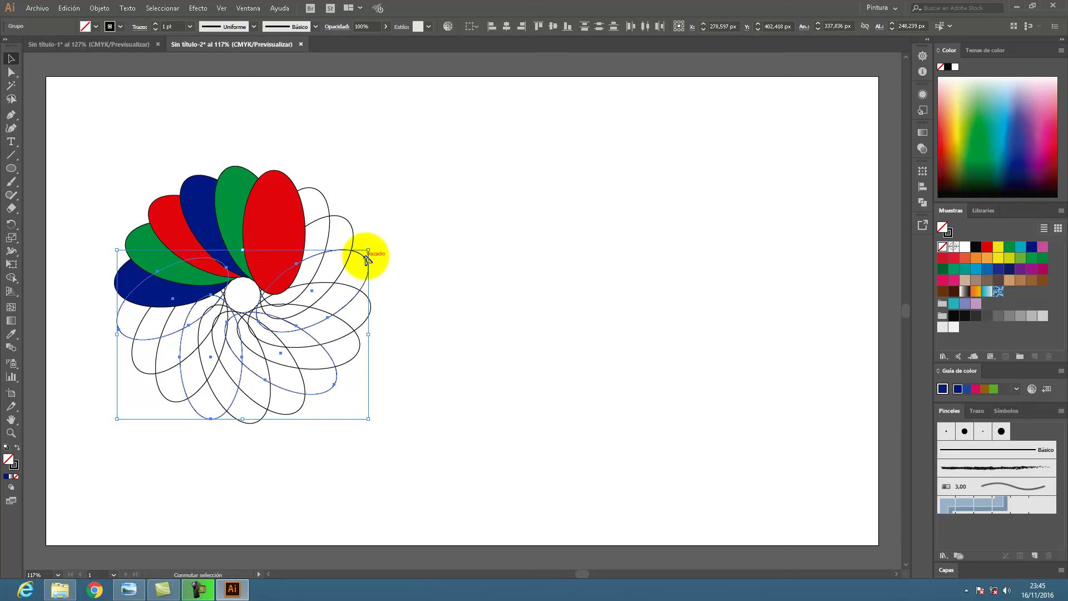
{"action": "left_click", "coordinate": [987, 248]}
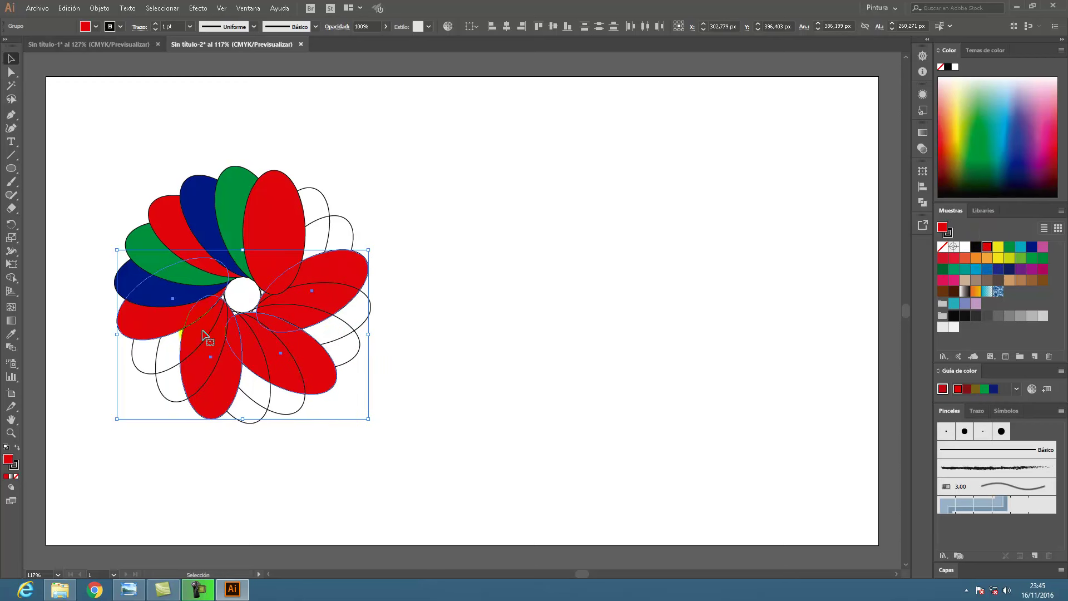
Fill the four unfilled petals that directly follow the new red ones counterclockwise with the green swatch.
{"action": "left_click", "coordinate": [143, 375]}
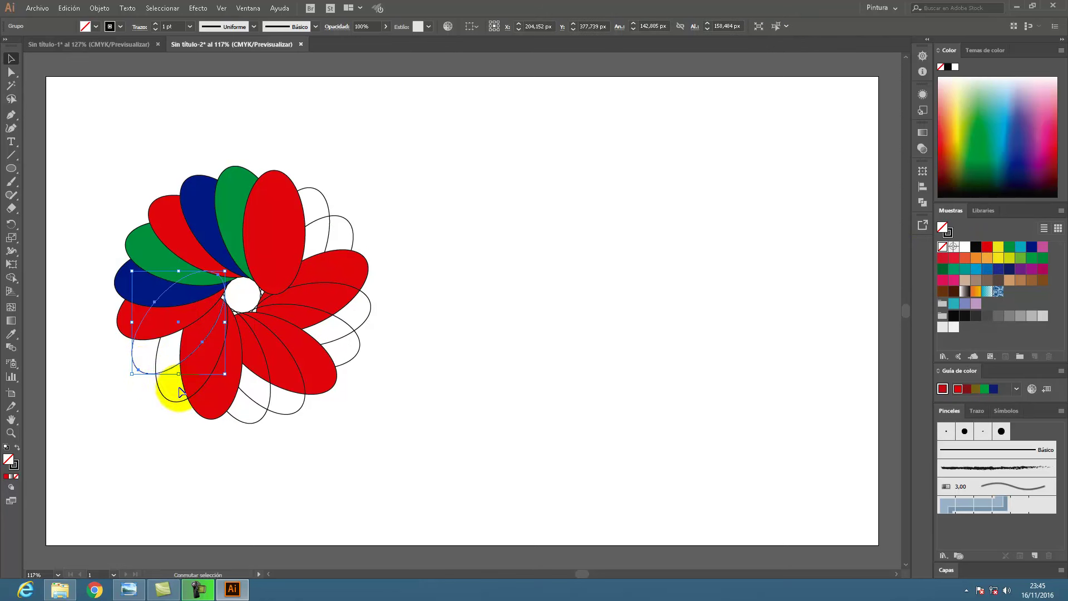
{"action": "left_click", "coordinate": [263, 418], "text": "shift"}
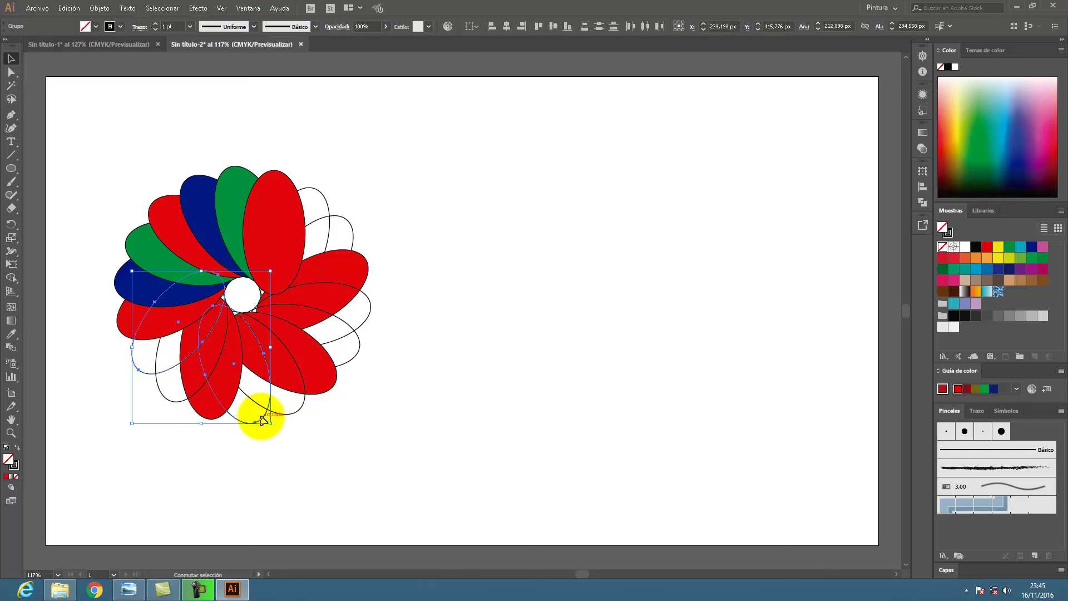
{"action": "left_click", "coordinate": [359, 356], "text": "shift"}
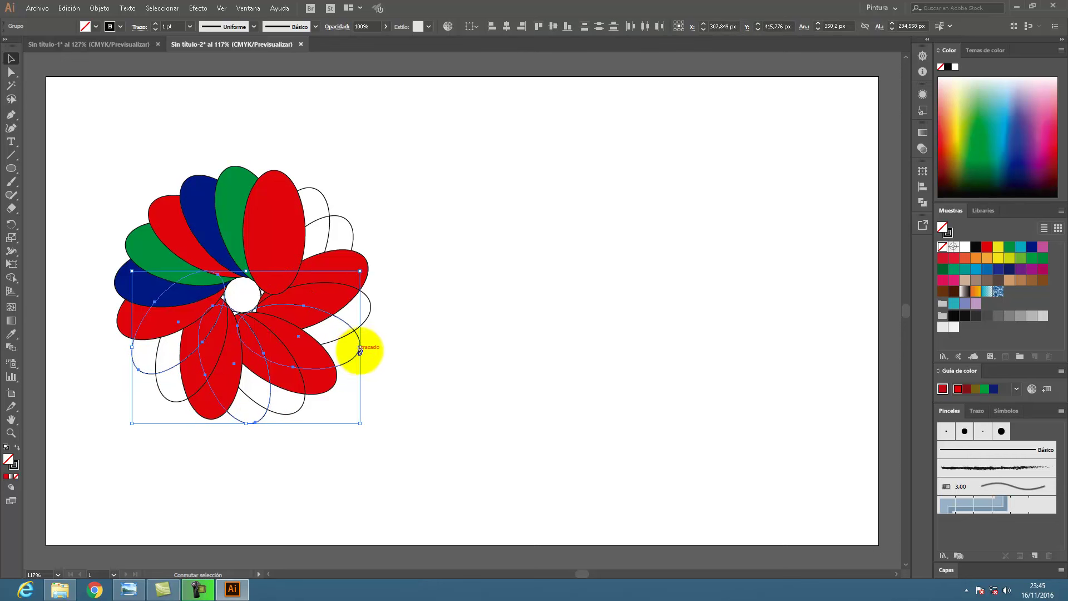
{"action": "left_click", "coordinate": [352, 229], "text": "shift"}
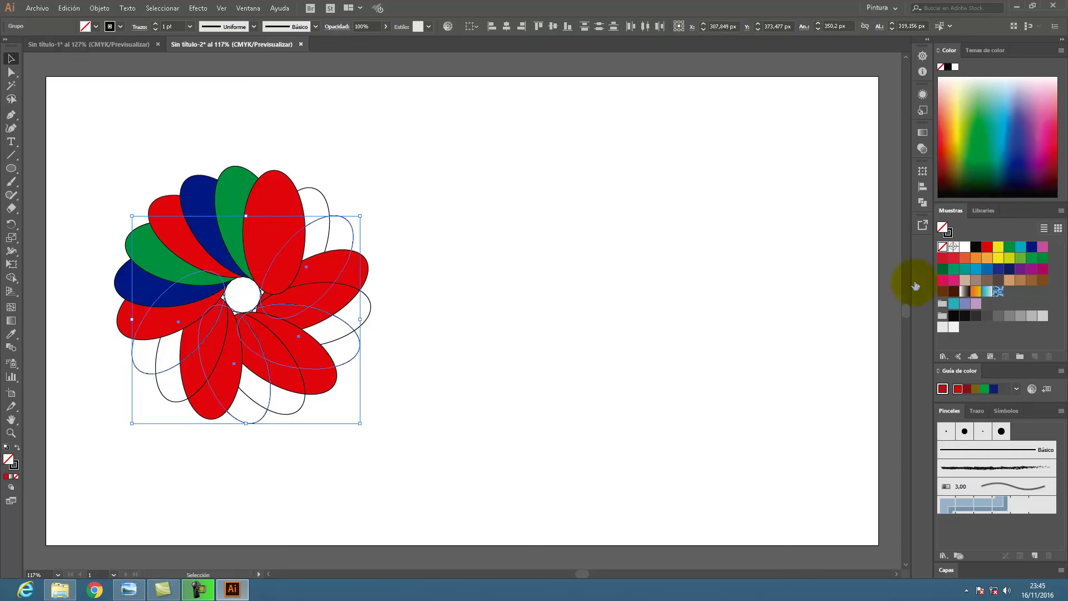
{"action": "left_click", "coordinate": [1012, 251]}
{"action": "left_click", "coordinate": [410, 381]}
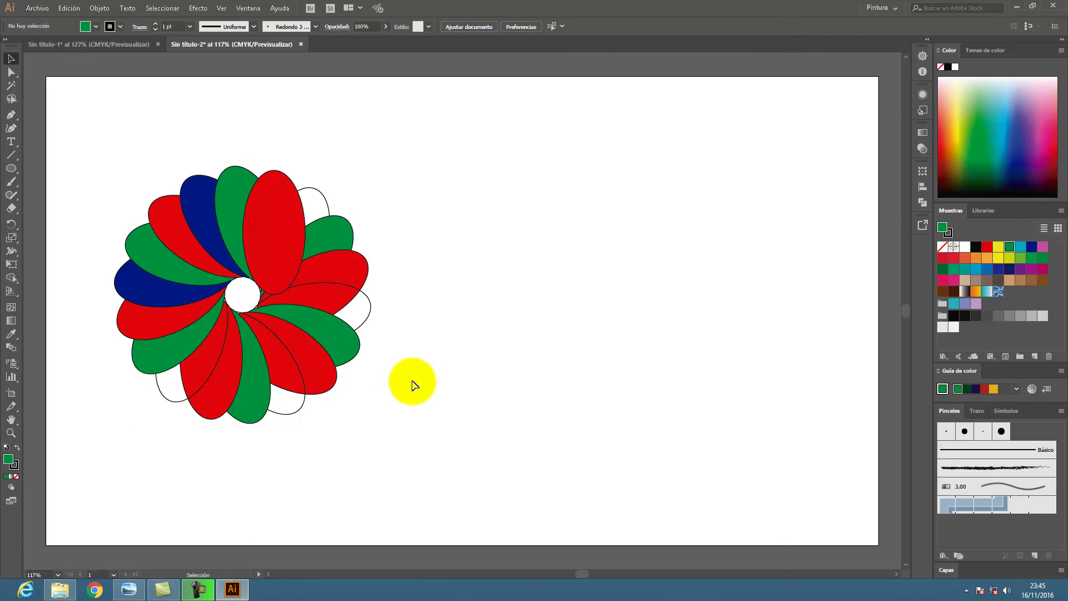
Fill the four remaining unfilled petals with the blue swatch and deselect them.
{"action": "left_click", "coordinate": [172, 406], "text": "shift"}
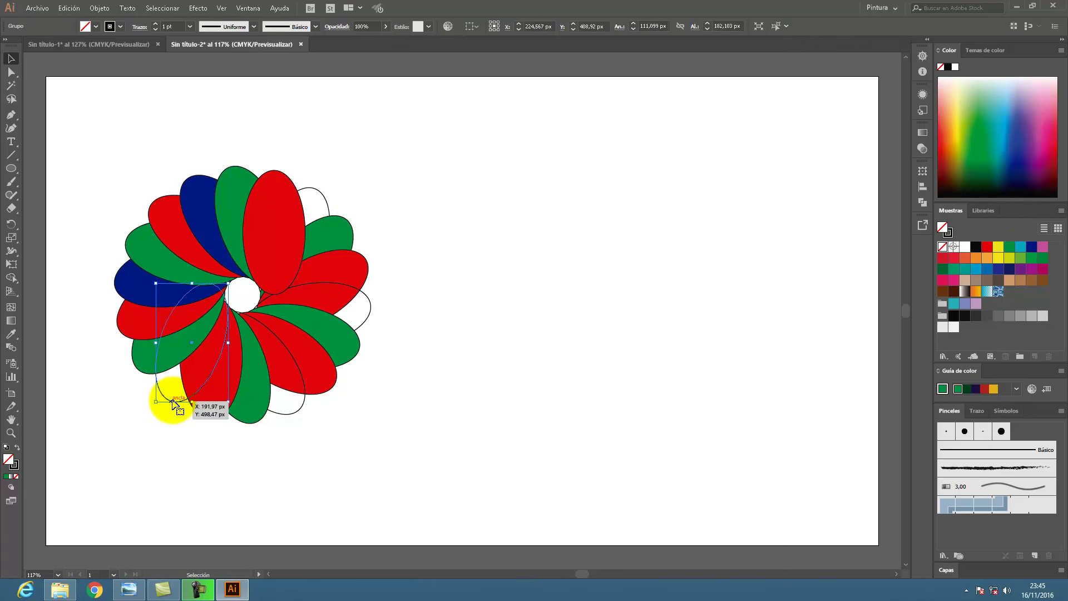
{"action": "left_click", "coordinate": [294, 414], "text": "shift"}
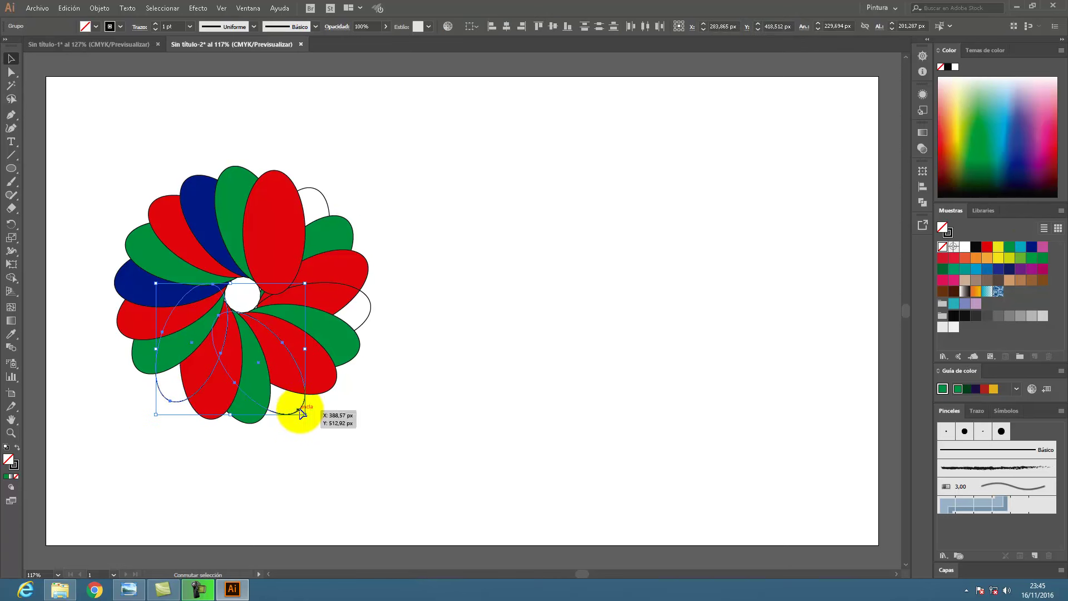
{"action": "left_click", "coordinate": [371, 310], "text": "shift"}
{"action": "left_click", "coordinate": [327, 209], "text": "shift"}
{"action": "left_click", "coordinate": [1032, 247]}
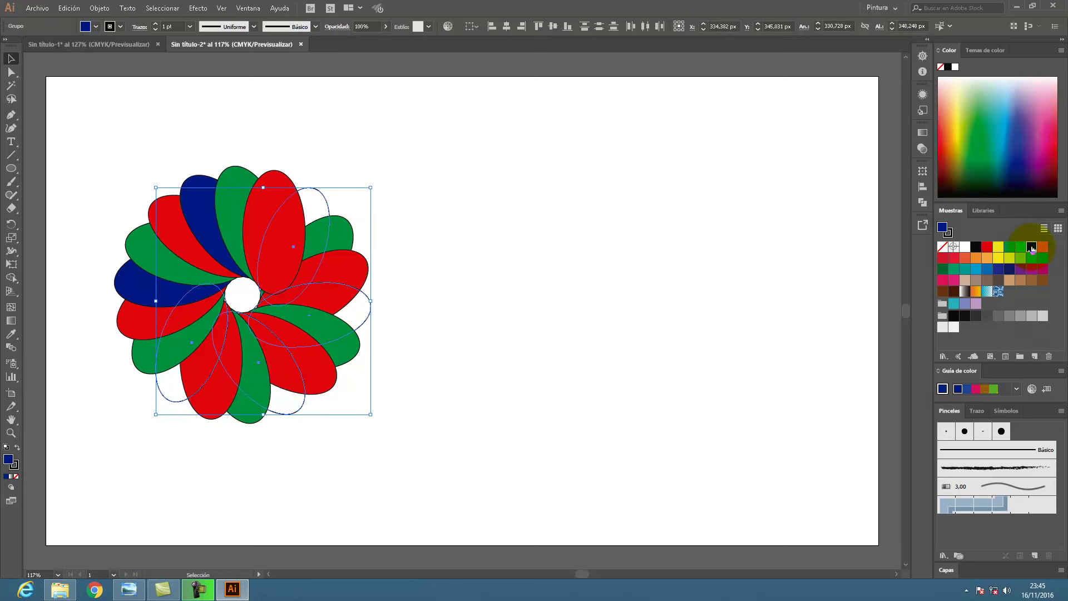
{"action": "left_click", "coordinate": [573, 293]}
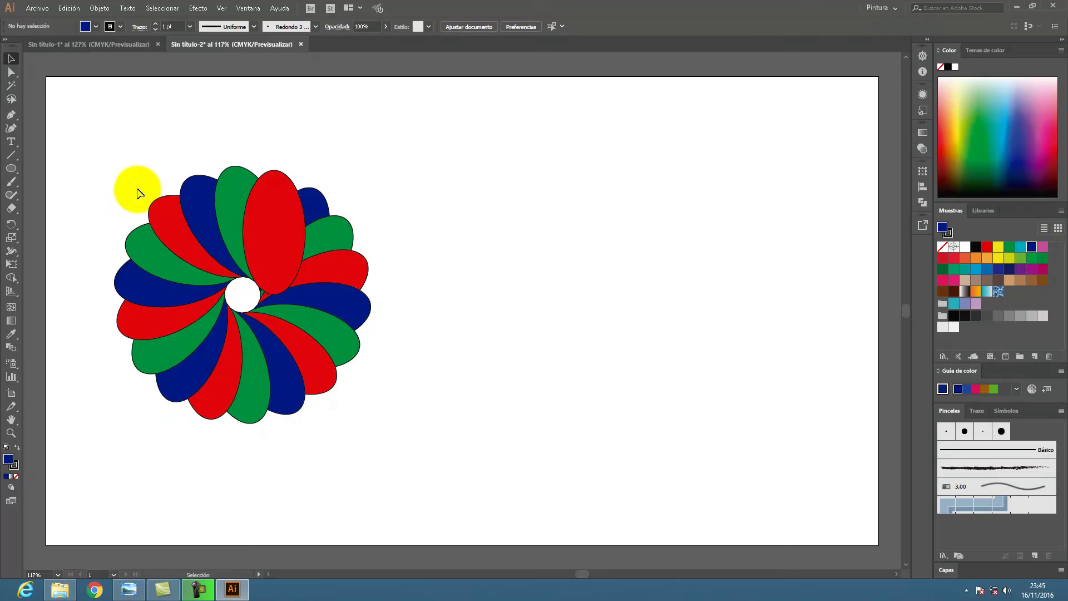
Remove the stroke from all petals of the flower.
{"action": "left_click_drag", "start_coordinate": [95, 136], "coordinate": [422, 491]}
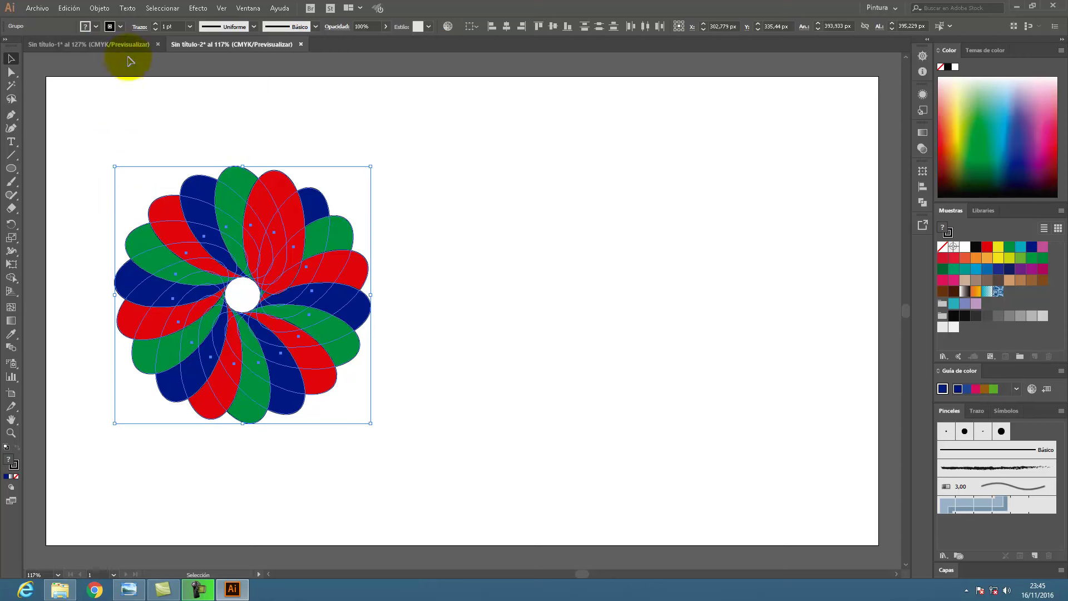
{"action": "left_click", "coordinate": [121, 27]}
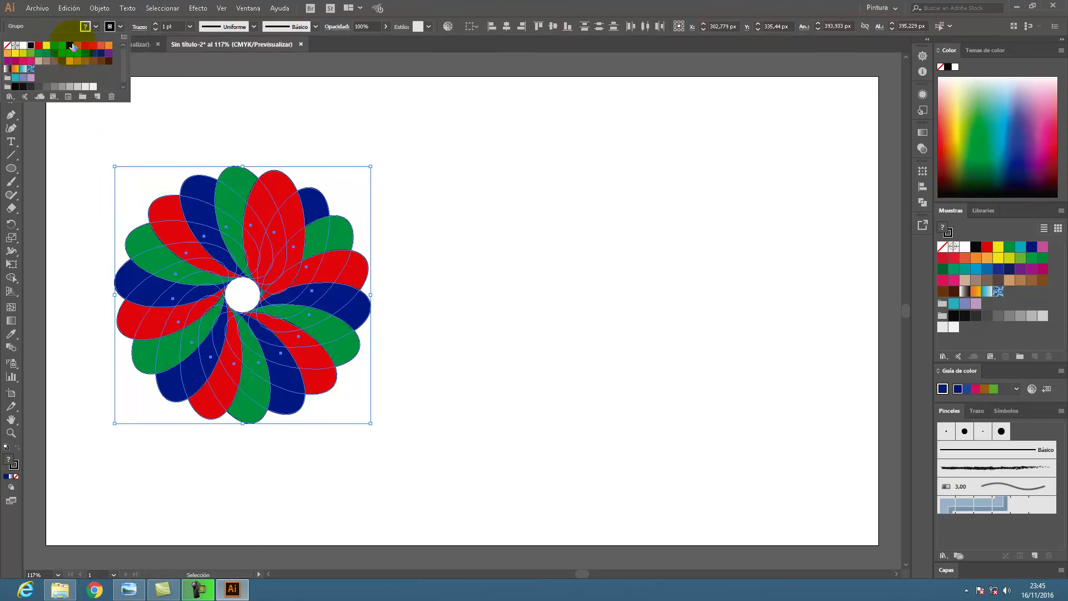
{"action": "left_click", "coordinate": [8, 46]}
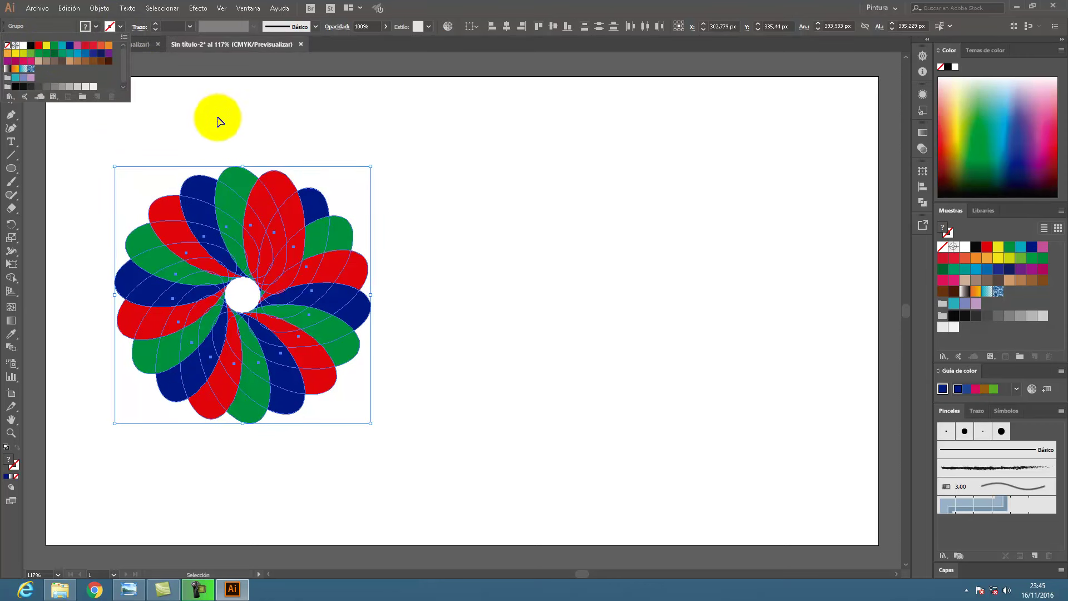
Set the blending mode of all petals to Aclarar and deselect the artwork.
{"action": "left_click", "coordinate": [923, 149]}
{"action": "left_click", "coordinate": [921, 148]}
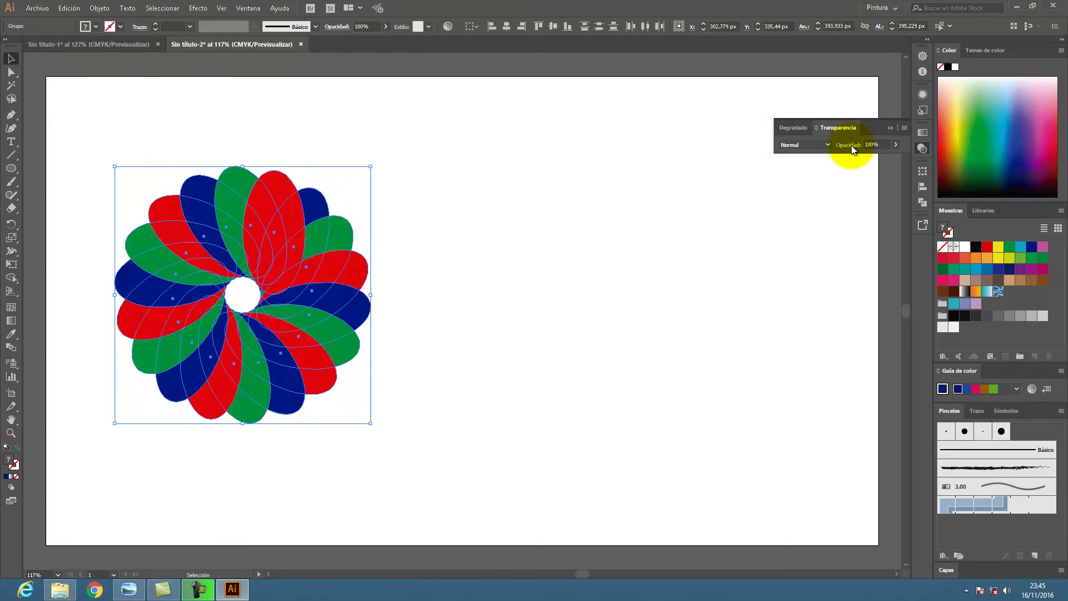
{"action": "left_click", "coordinate": [809, 143]}
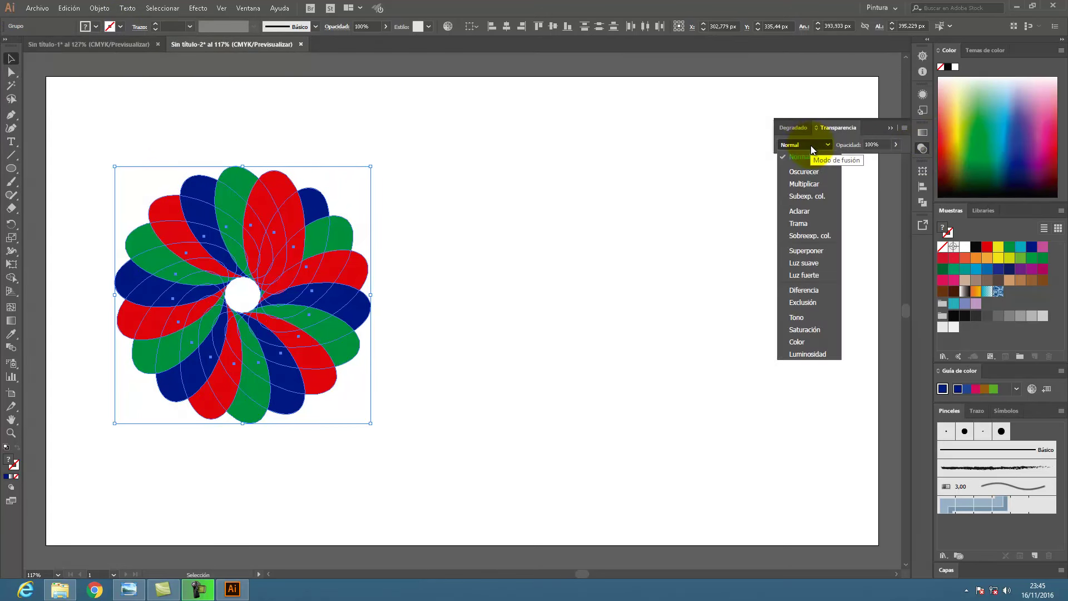
{"action": "left_click", "coordinate": [799, 211]}
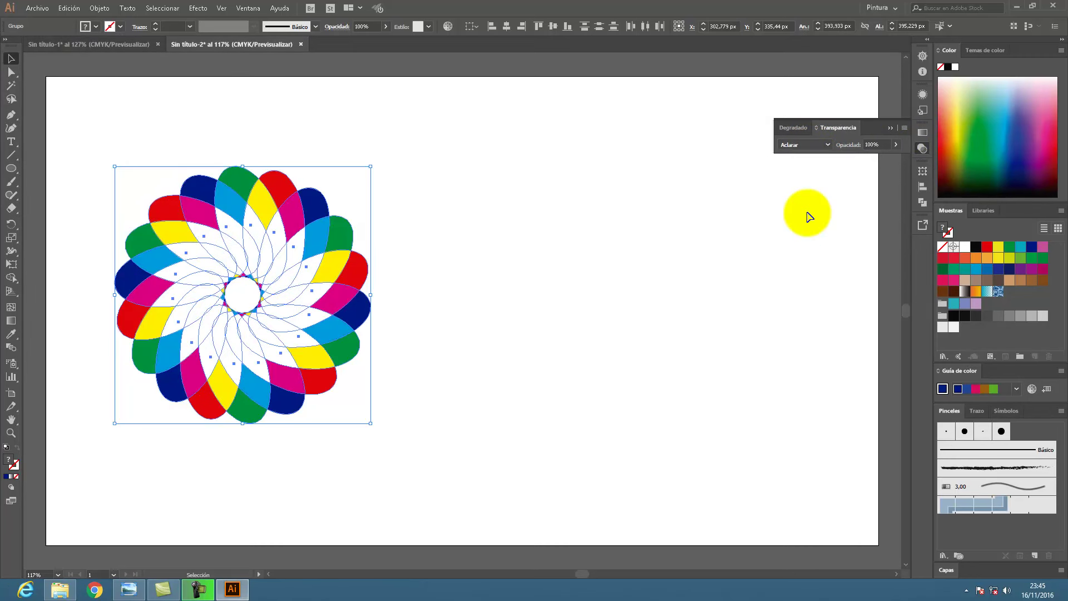
{"action": "left_click", "coordinate": [428, 209]}
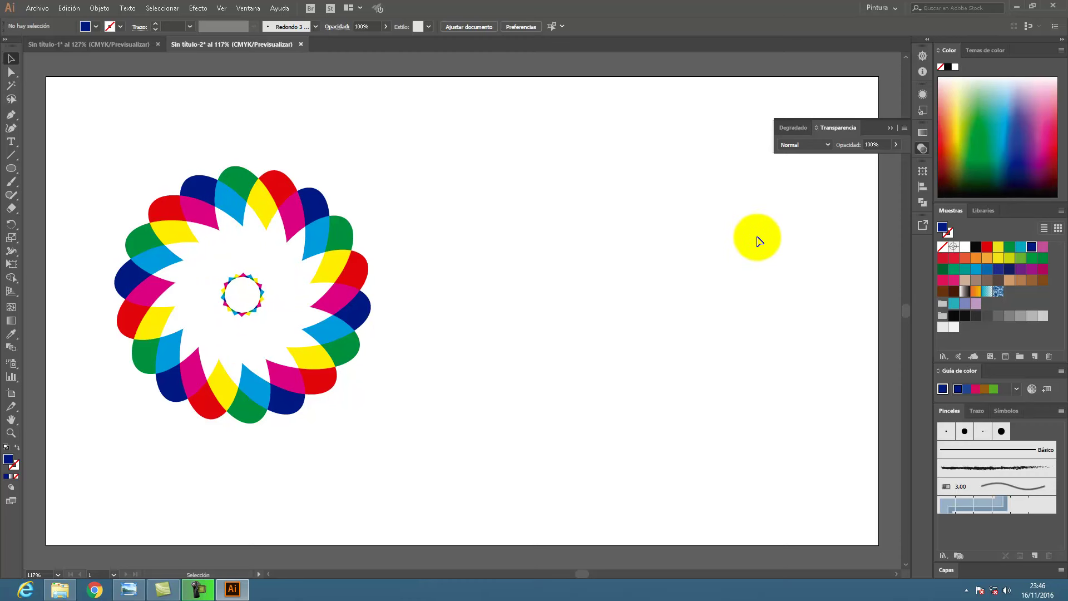
Check the reference artwork image and add a capital letter A as point text in the empty area beside the flower.
{"action": "left_click", "coordinate": [134, 594]}
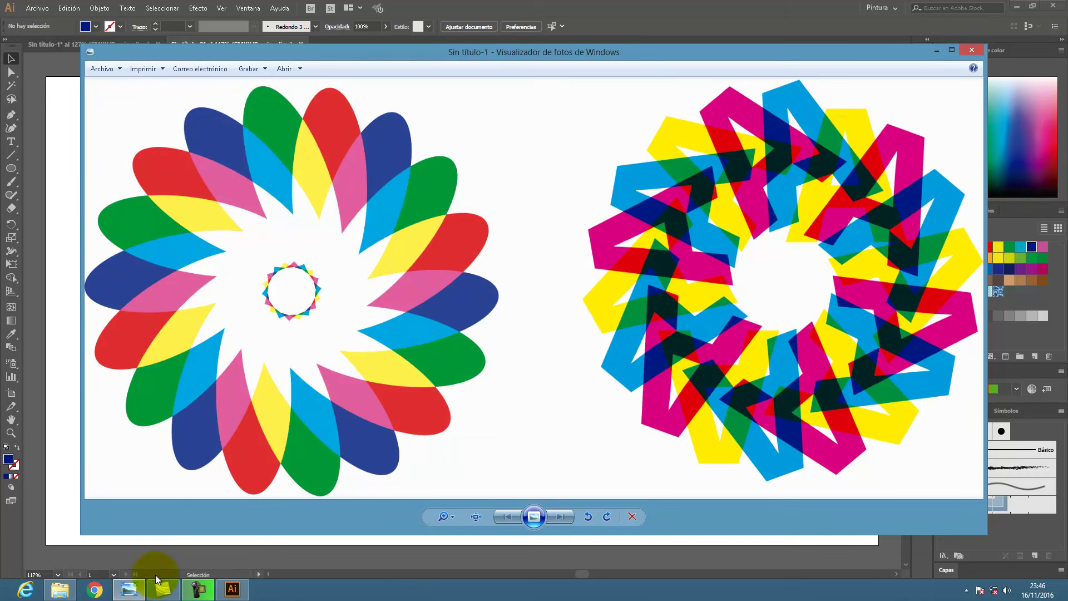
{"action": "left_click", "coordinate": [133, 597]}
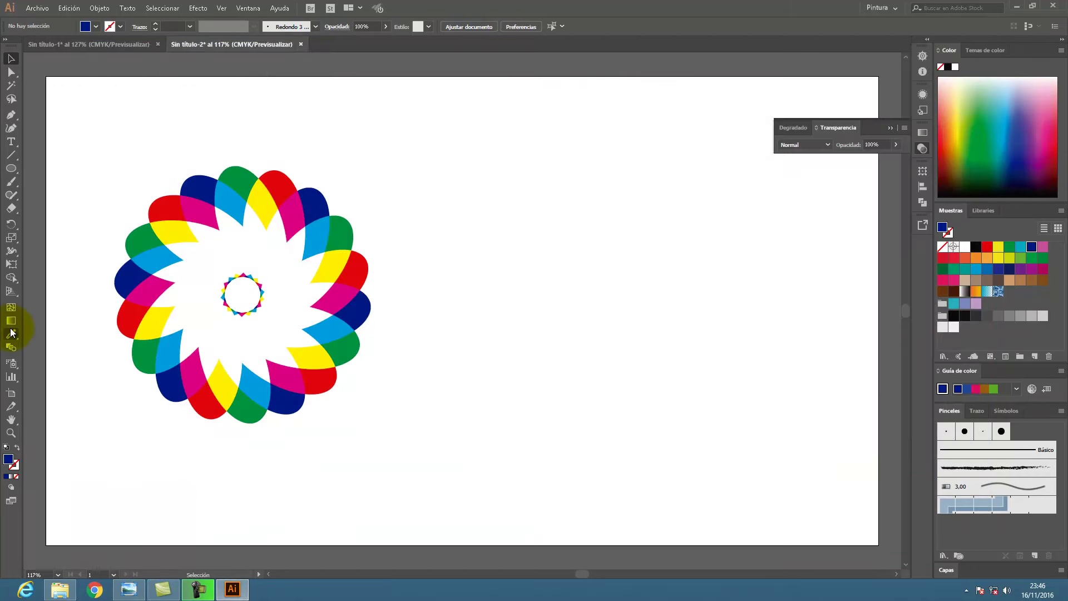
{"action": "left_click", "coordinate": [15, 142]}
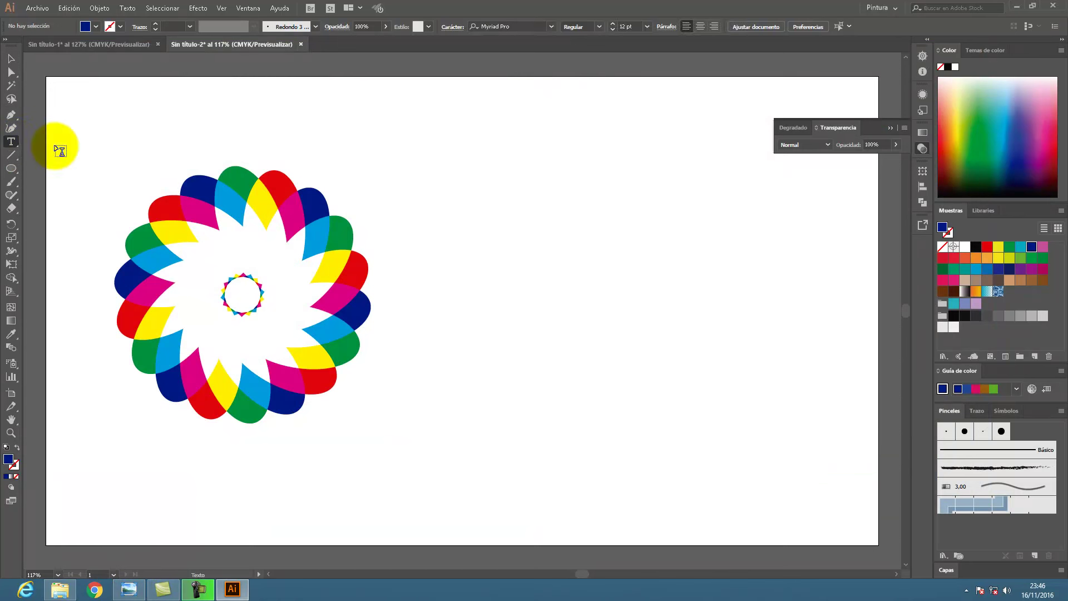
{"action": "left_click", "coordinate": [604, 256]}
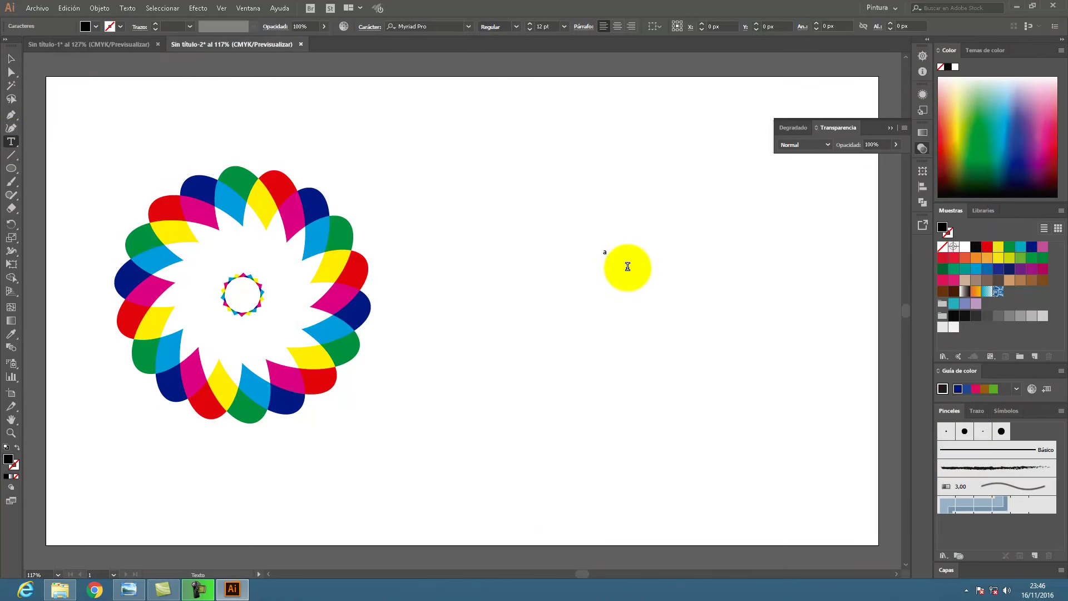
{"action": "left_click_drag", "start_coordinate": [609, 251], "coordinate": [598, 249]}
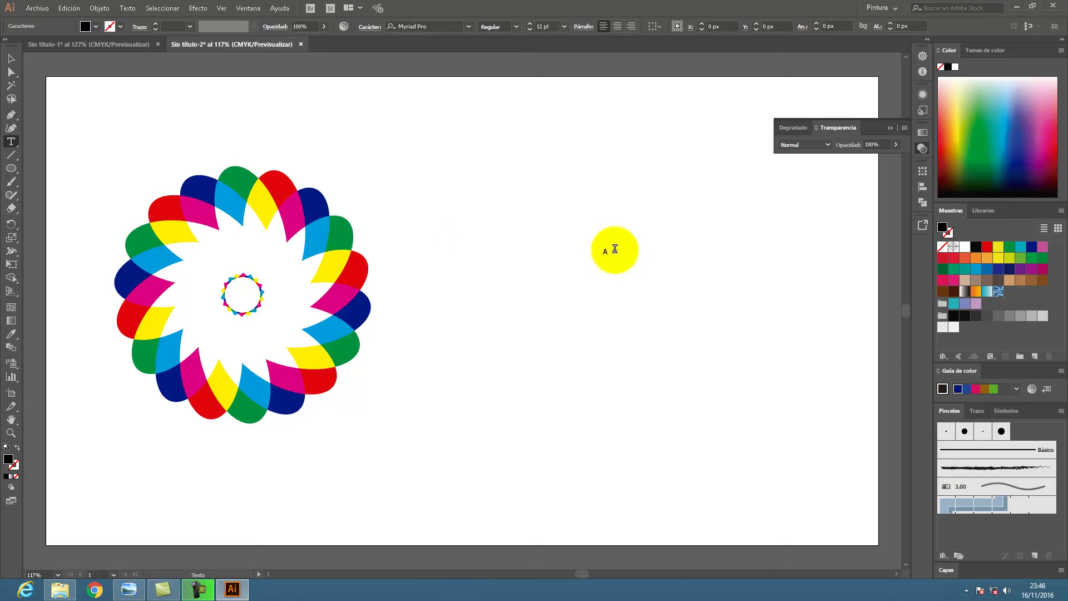
{"action": "left_click", "coordinate": [11, 58]}
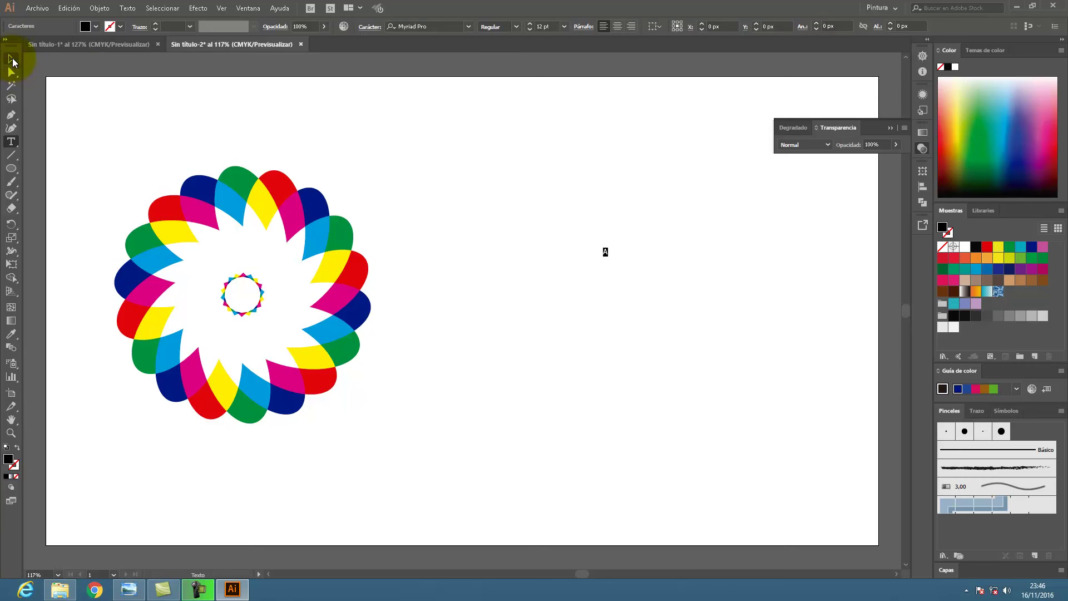
Enlarge the letter A to about 225 pt, set its font style to Bold and shift it slightly.
{"action": "left_click_drag", "start_coordinate": [611, 257], "coordinate": [719, 410]}
{"action": "left_click_drag", "start_coordinate": [697, 340], "coordinate": [662, 299]}
{"action": "double_click", "coordinate": [625, 270]}
{"action": "double_click", "coordinate": [615, 267]}
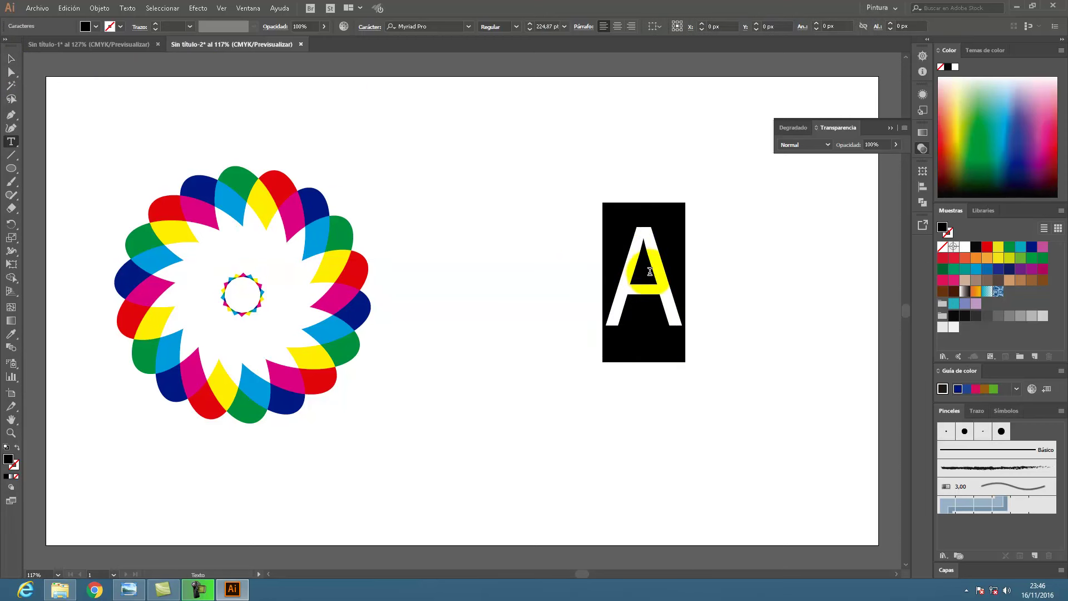
{"action": "left_click", "coordinate": [425, 26]}
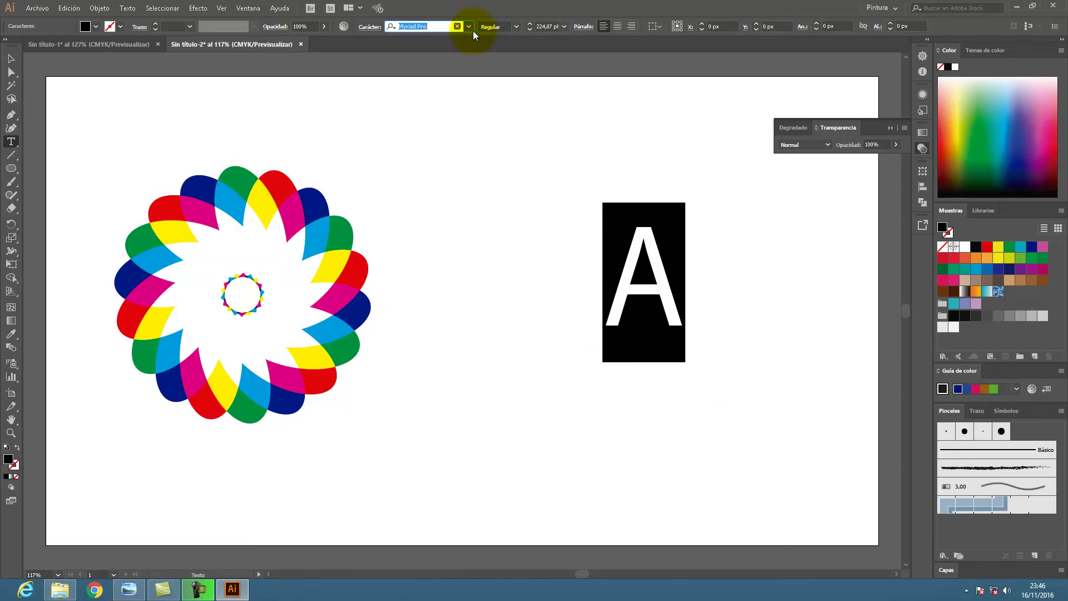
{"action": "left_click", "coordinate": [516, 26]}
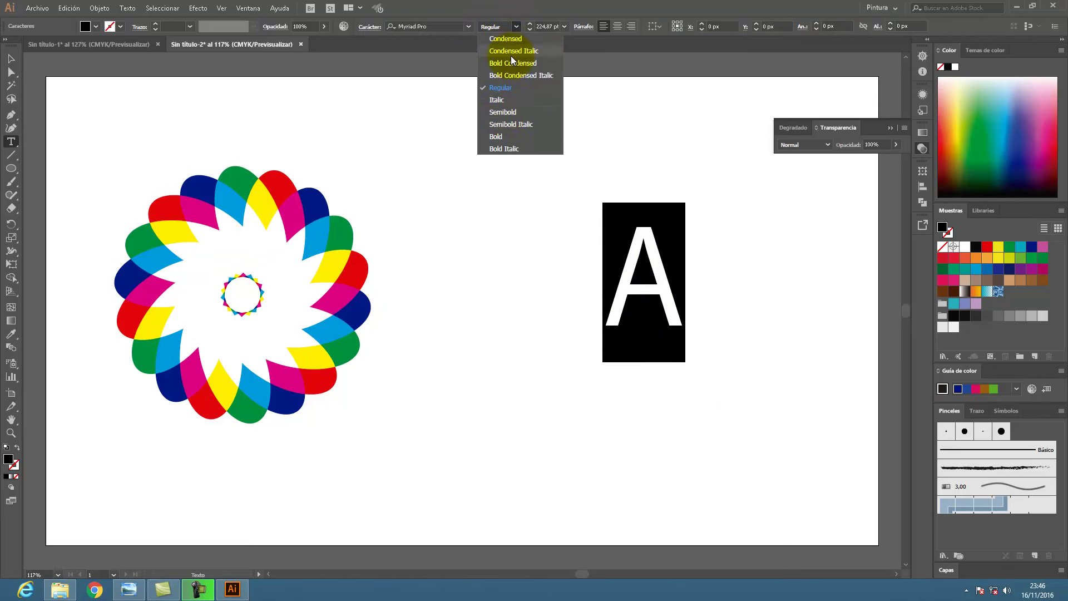
{"action": "left_click", "coordinate": [499, 135]}
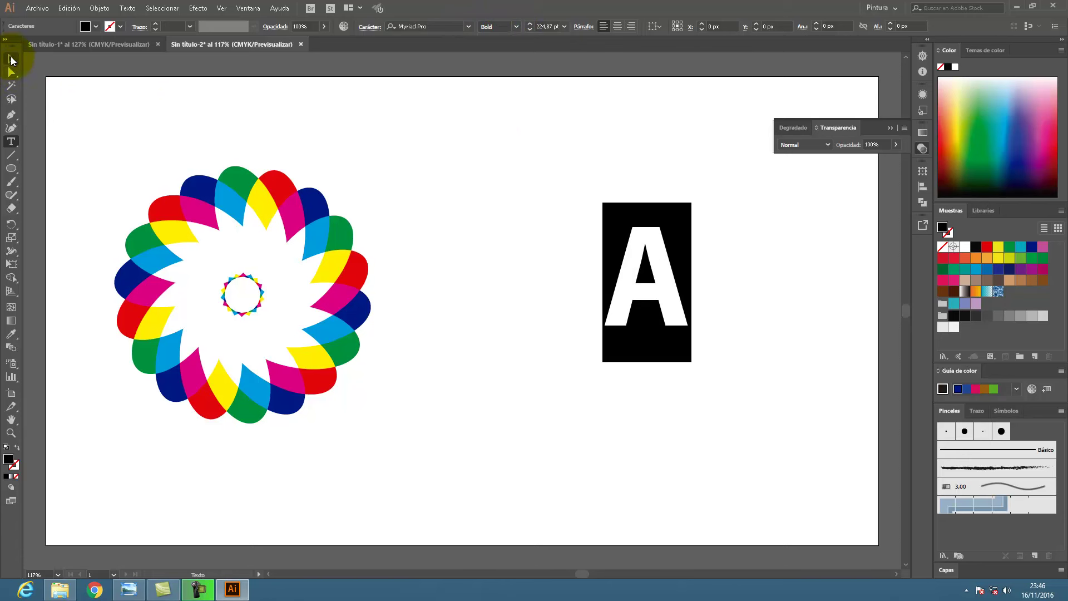
{"action": "left_click", "coordinate": [11, 58]}
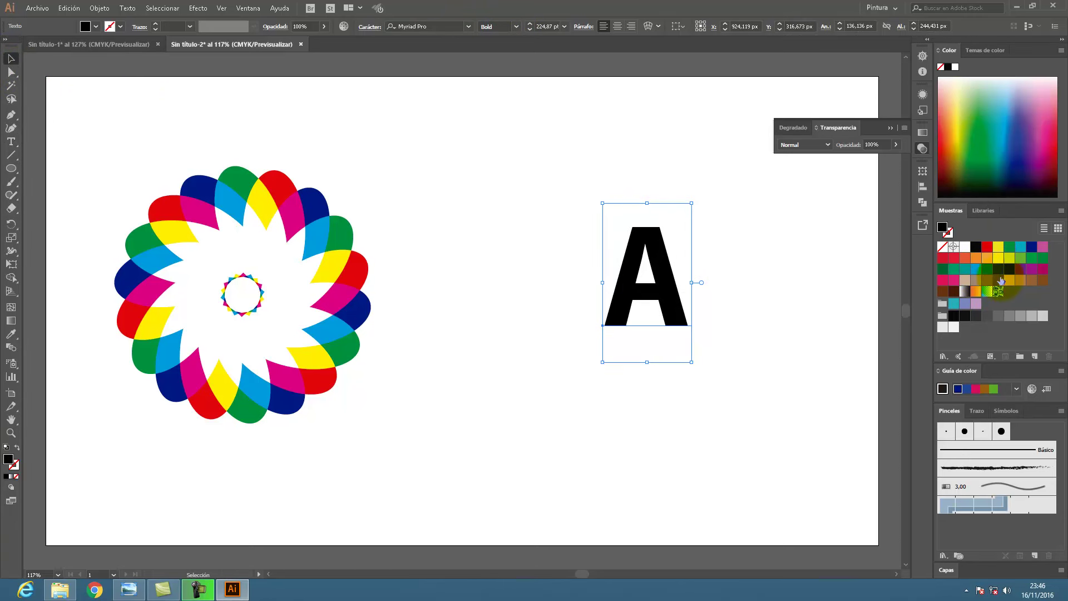
{"action": "left_click_drag", "start_coordinate": [1013, 285], "coordinate": [673, 272]}
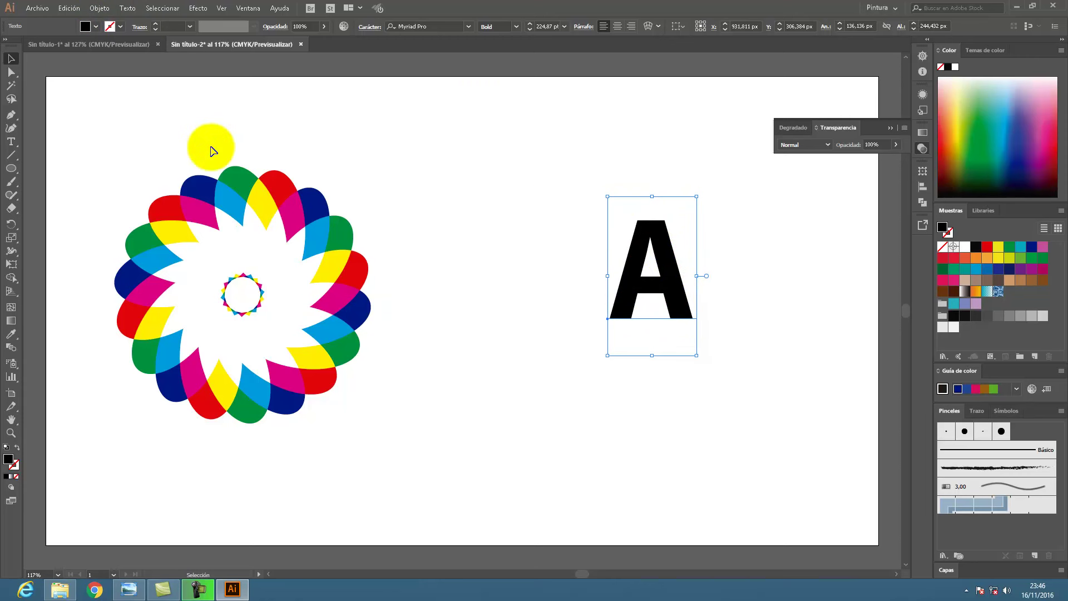
Apply a Transform effect to the letter A with the lower-left reference point, a 20° rotation and 17 copies, and move the resulting ring up.
{"action": "left_click", "coordinate": [201, 10]}
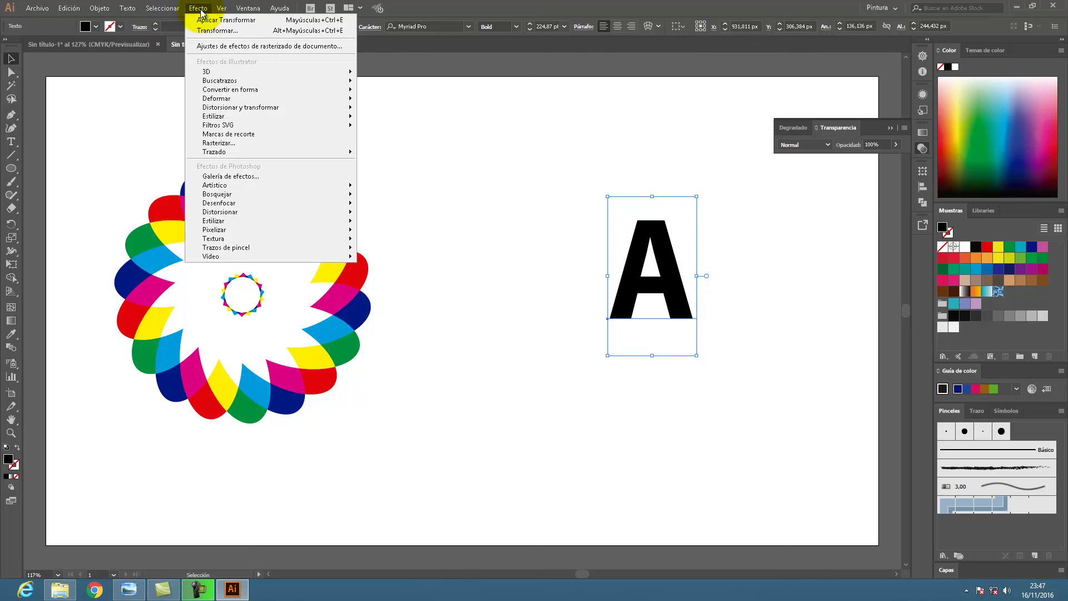
{"action": "mouse_move", "coordinate": [245, 106]}
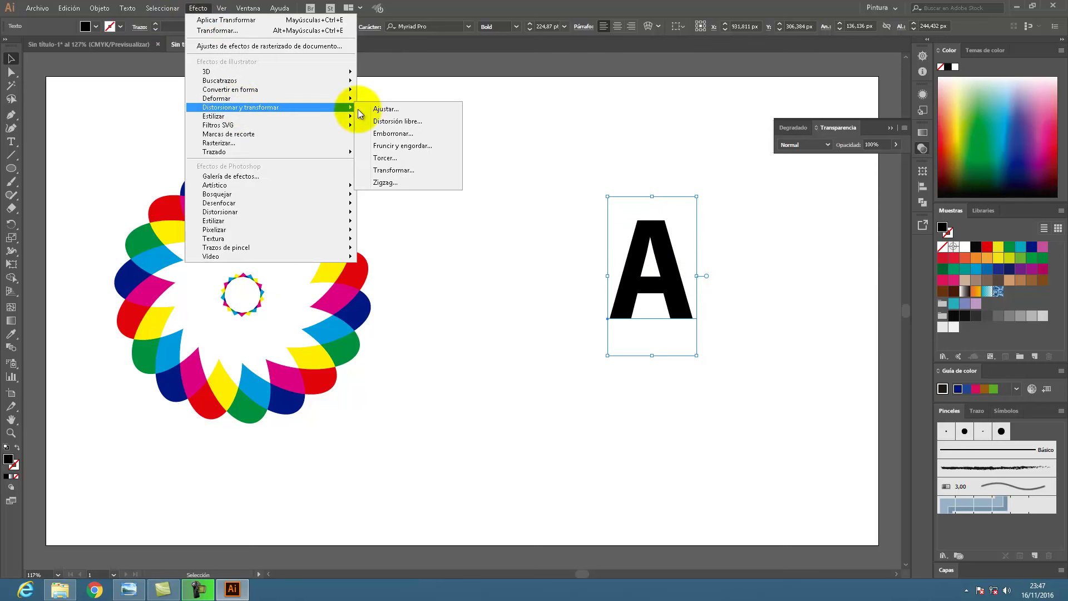
{"action": "left_click", "coordinate": [410, 169]}
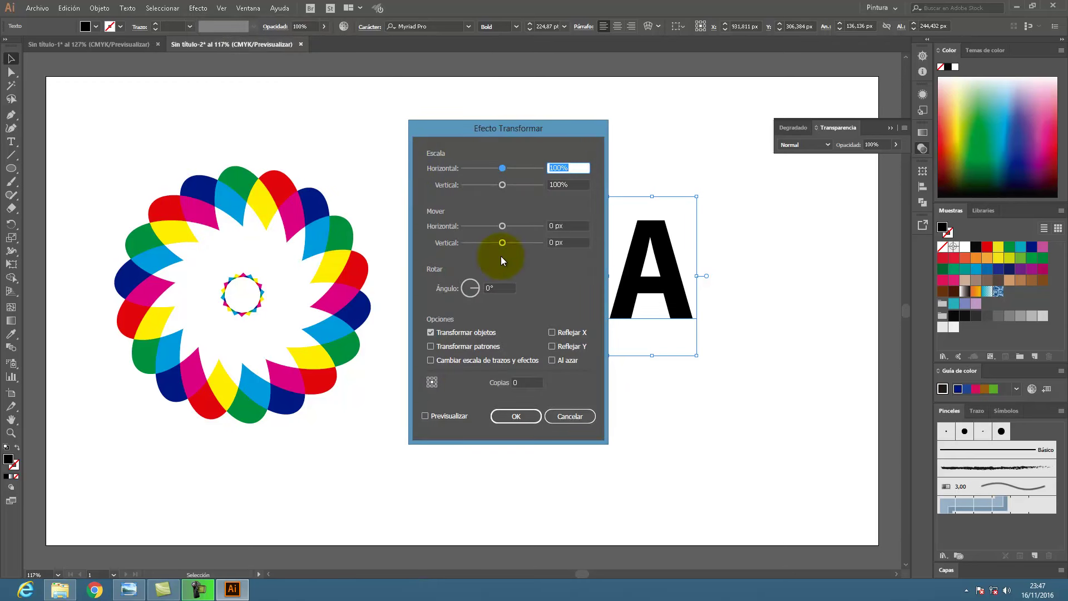
{"action": "left_click", "coordinate": [428, 385]}
{"action": "left_click", "coordinate": [493, 289]}
{"action": "double_click", "coordinate": [496, 287]}
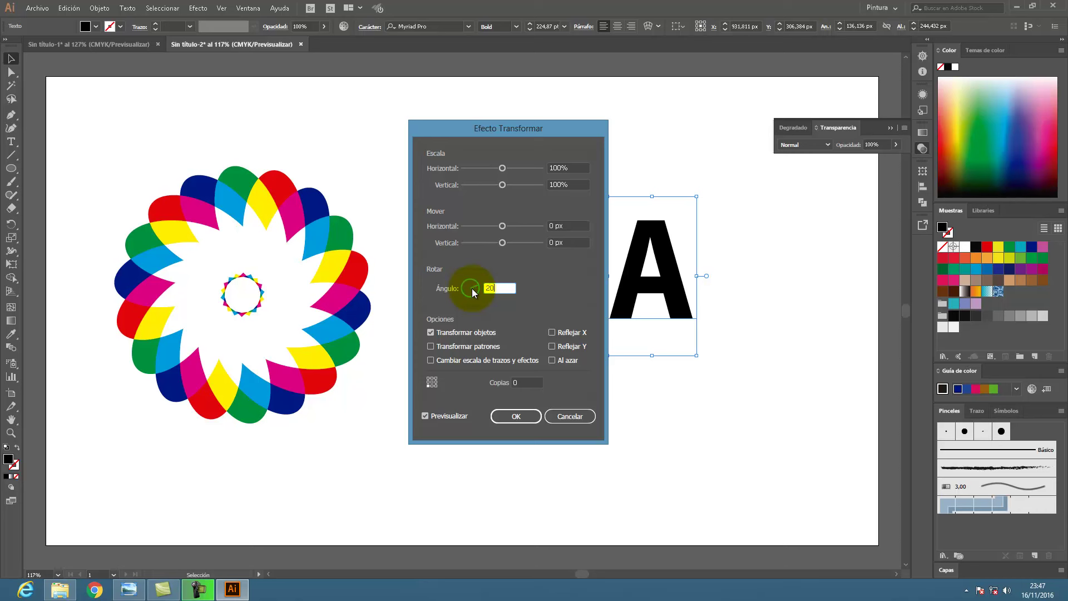
{"action": "left_click", "coordinate": [525, 382]}
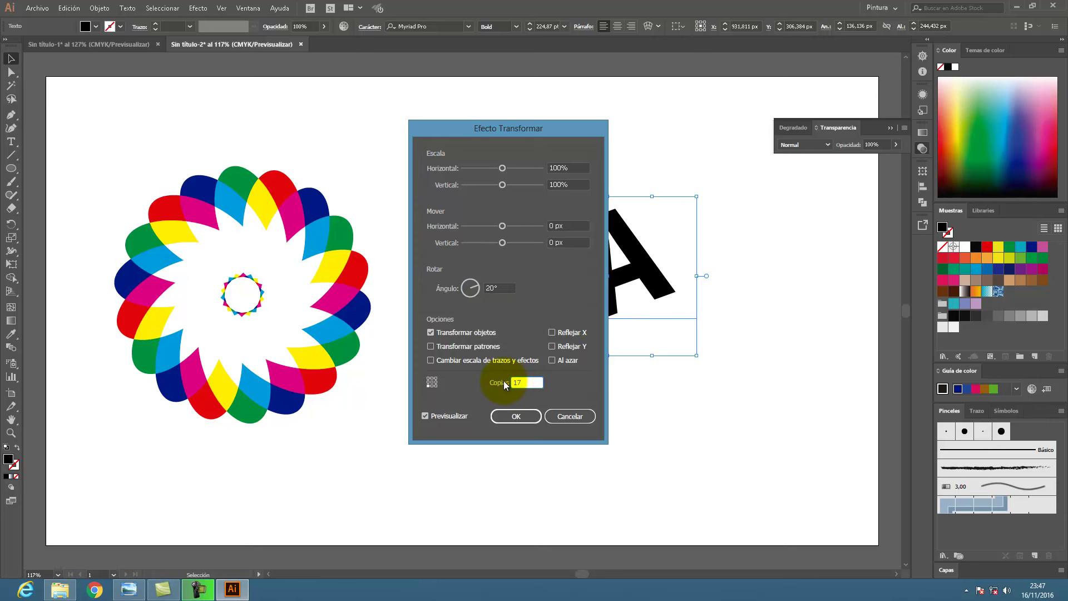
{"action": "left_click", "coordinate": [654, 269]}
{"action": "left_click", "coordinate": [525, 380]}
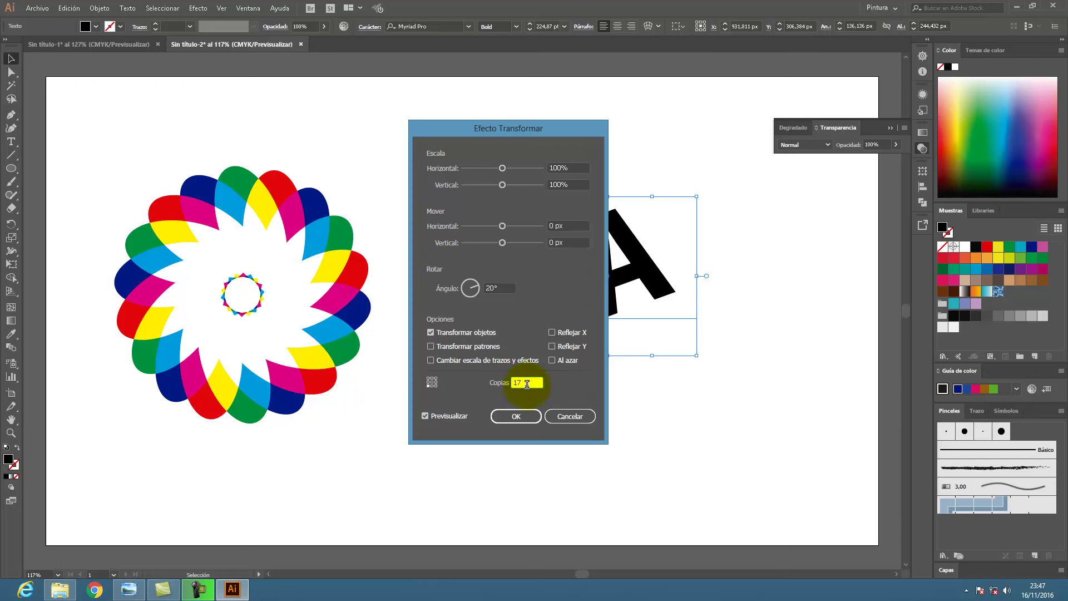
{"action": "left_click", "coordinate": [523, 415]}
{"action": "left_click_drag", "start_coordinate": [671, 275], "coordinate": [666, 231]}
Expand the appearance of the ring of letters and ungroup it.
{"action": "left_click_drag", "start_coordinate": [448, 109], "coordinate": [777, 464]}
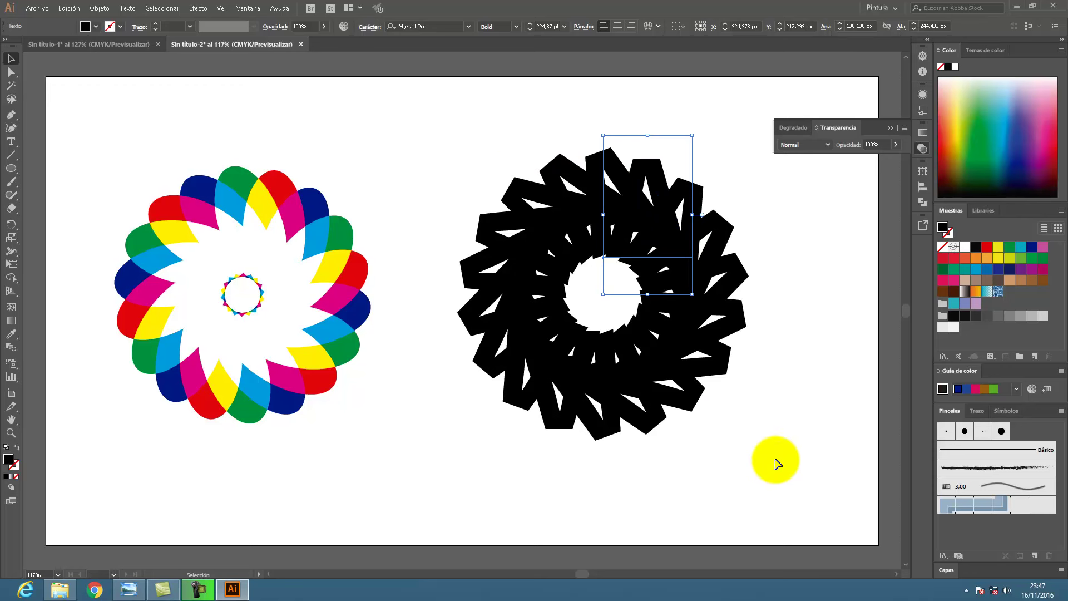
{"action": "left_click", "coordinate": [98, 7]}
{"action": "left_click", "coordinate": [148, 139]}
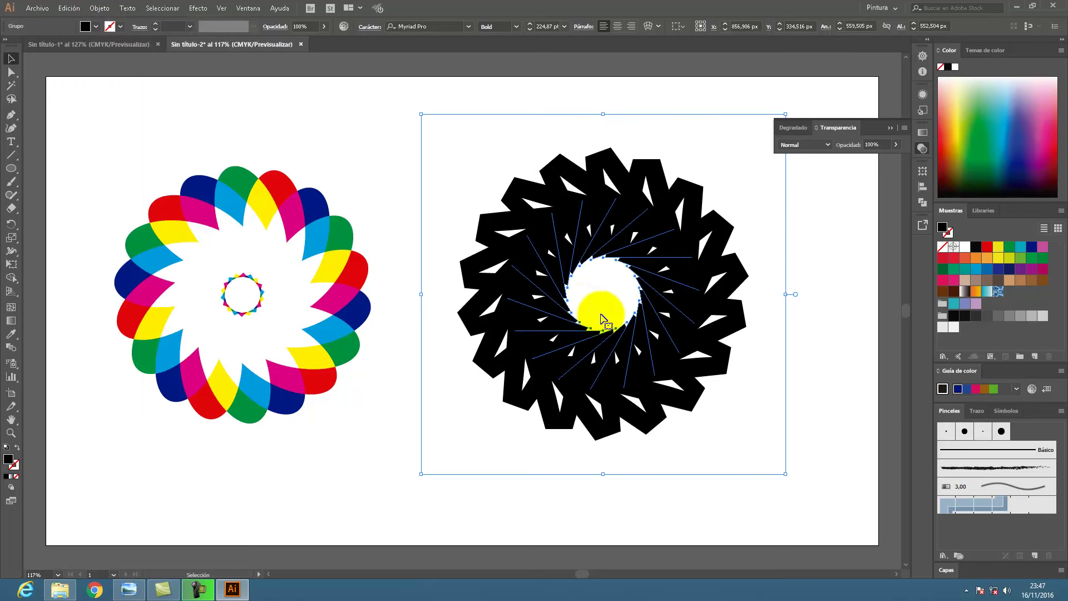
{"action": "right_click", "coordinate": [637, 192]}
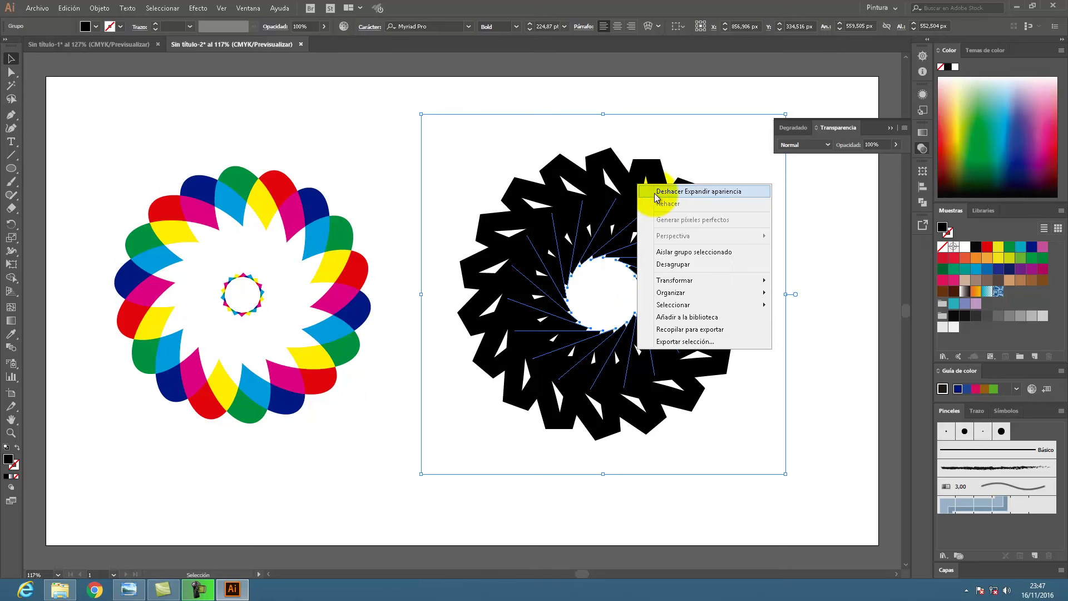
{"action": "left_click", "coordinate": [677, 264]}
Expand the object and fill of all the letters in the ring and deselect them.
{"action": "left_click", "coordinate": [825, 242]}
{"action": "left_click", "coordinate": [677, 203]}
{"action": "left_click_drag", "start_coordinate": [431, 110], "coordinate": [811, 487]}
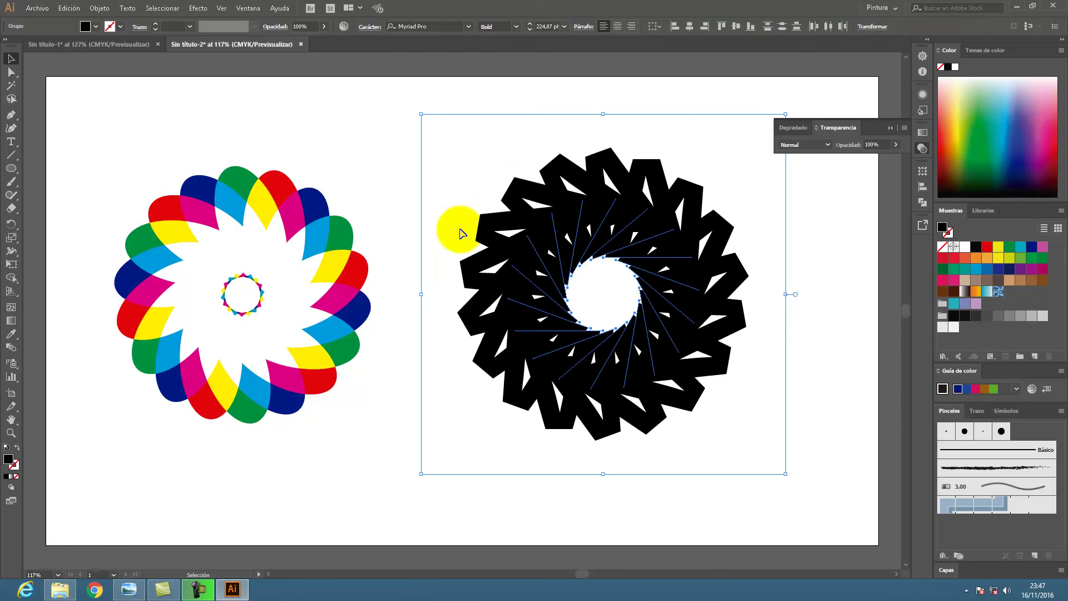
{"action": "left_click", "coordinate": [99, 8]}
{"action": "left_click", "coordinate": [141, 126]}
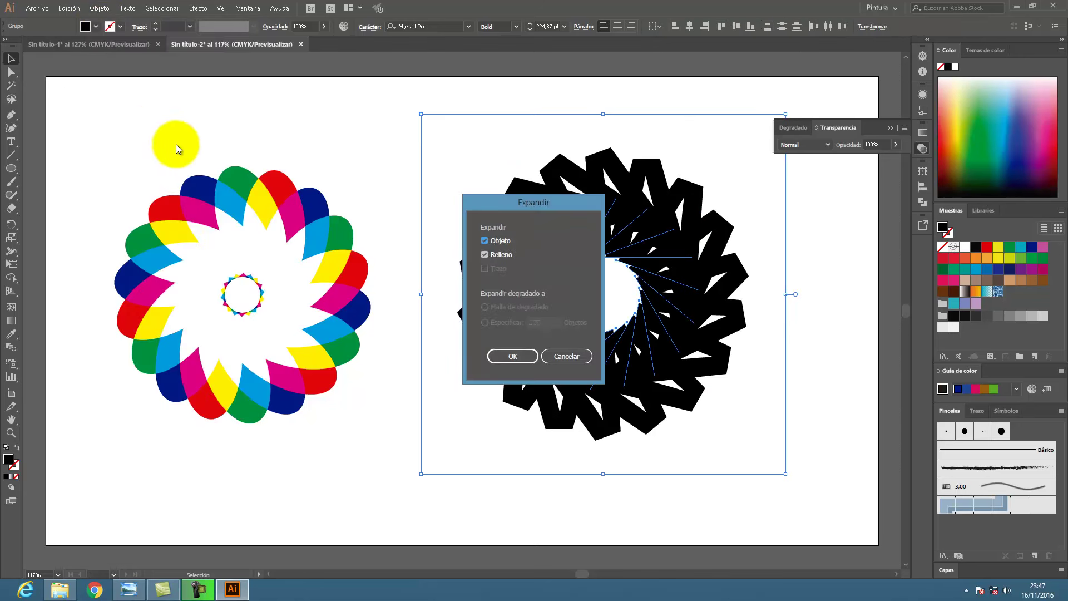
{"action": "left_click", "coordinate": [515, 355]}
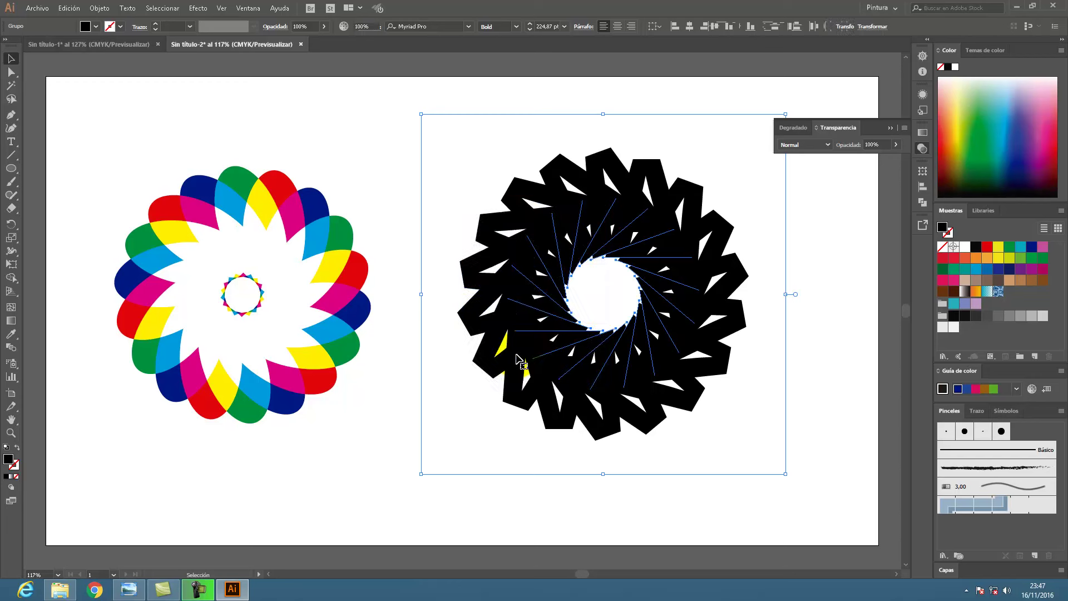
{"action": "left_click", "coordinate": [782, 240]}
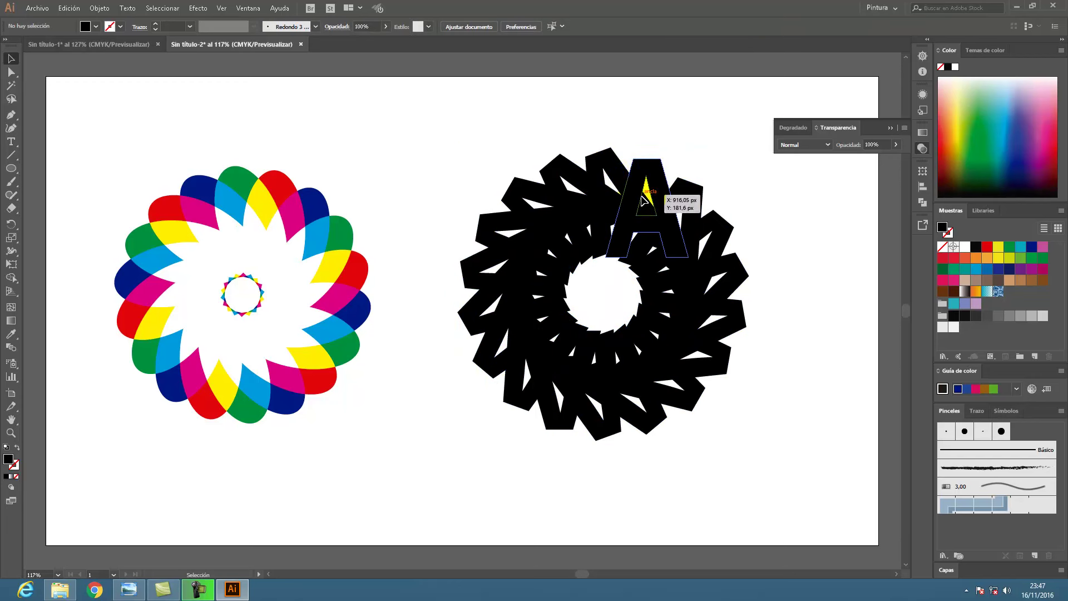
Fill the upright A with the first colour-group swatch and redefine that swatch as yellow with C=0, M=0, Y=100, K=0.
{"action": "left_click", "coordinate": [678, 181]}
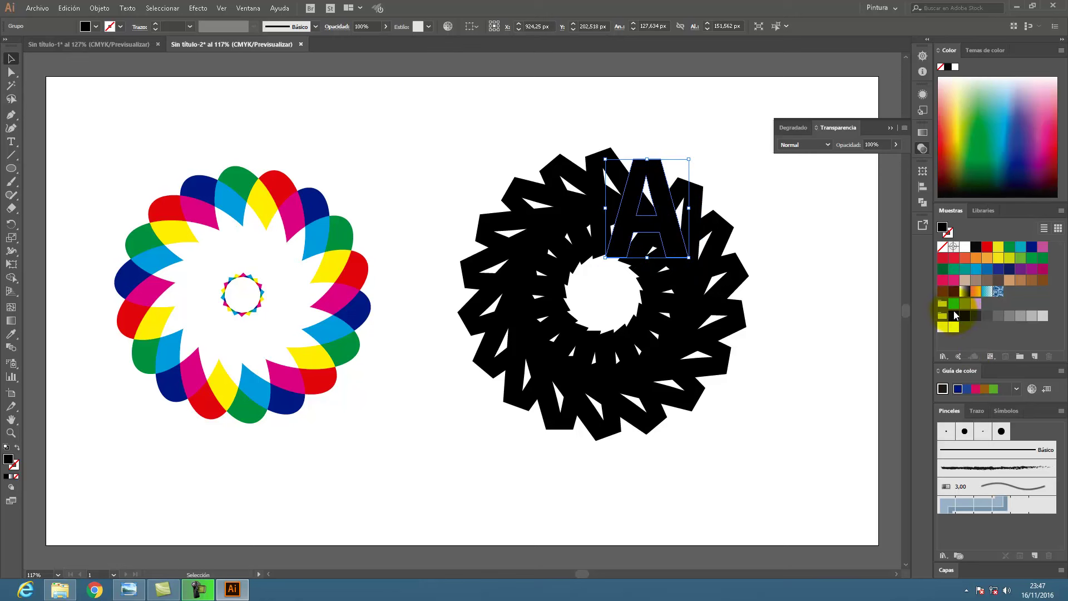
{"action": "double_click", "coordinate": [954, 305]}
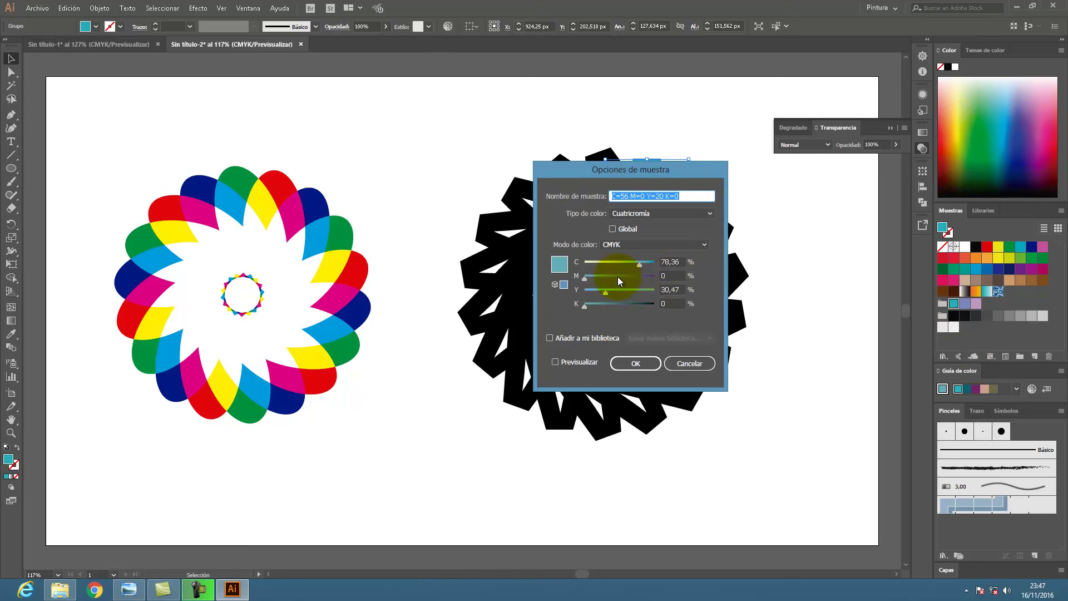
{"action": "left_click_drag", "start_coordinate": [639, 266], "coordinate": [567, 259]}
{"action": "left_click_drag", "start_coordinate": [606, 293], "coordinate": [670, 298]}
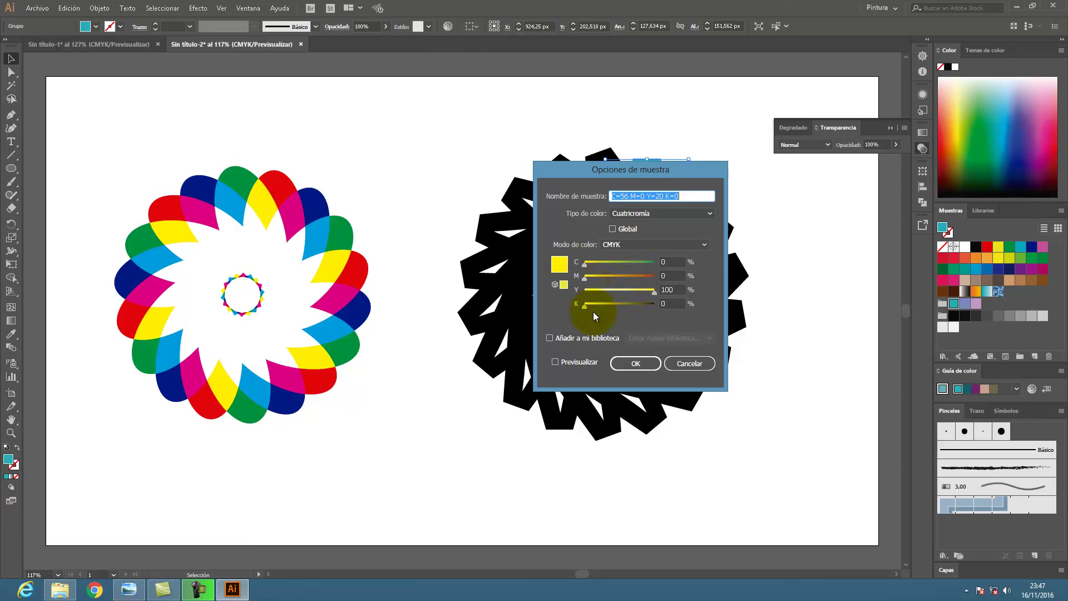
{"action": "left_click", "coordinate": [636, 364]}
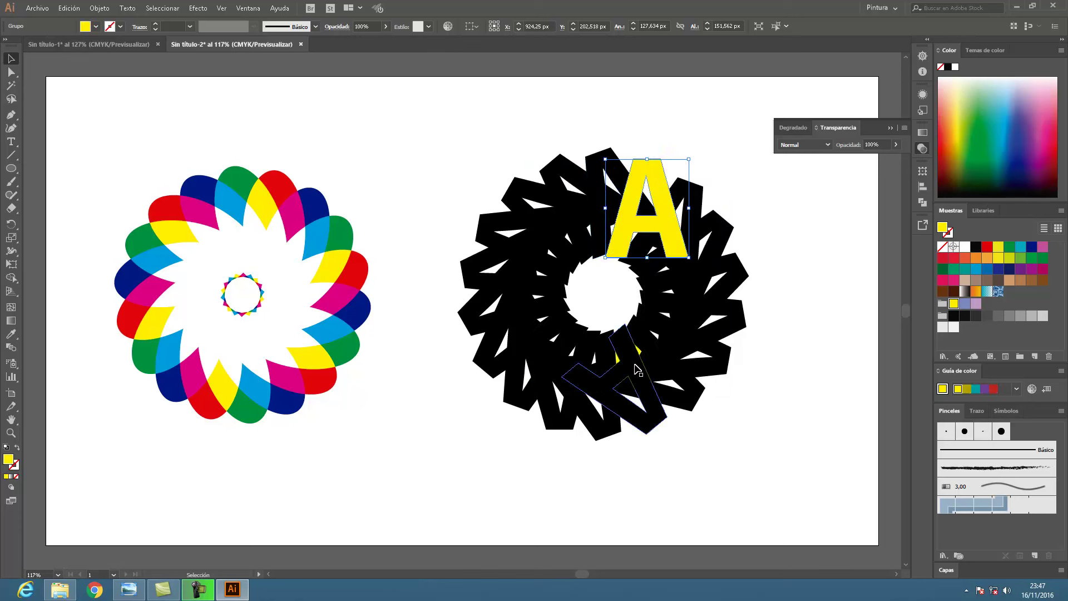
{"action": "left_click", "coordinate": [572, 90]}
Fill the next A counterclockwise with the second colour-group swatch and redefine that swatch as cyan with C=100, M=0, Y=0, K=0.
{"action": "left_click", "coordinate": [602, 151]}
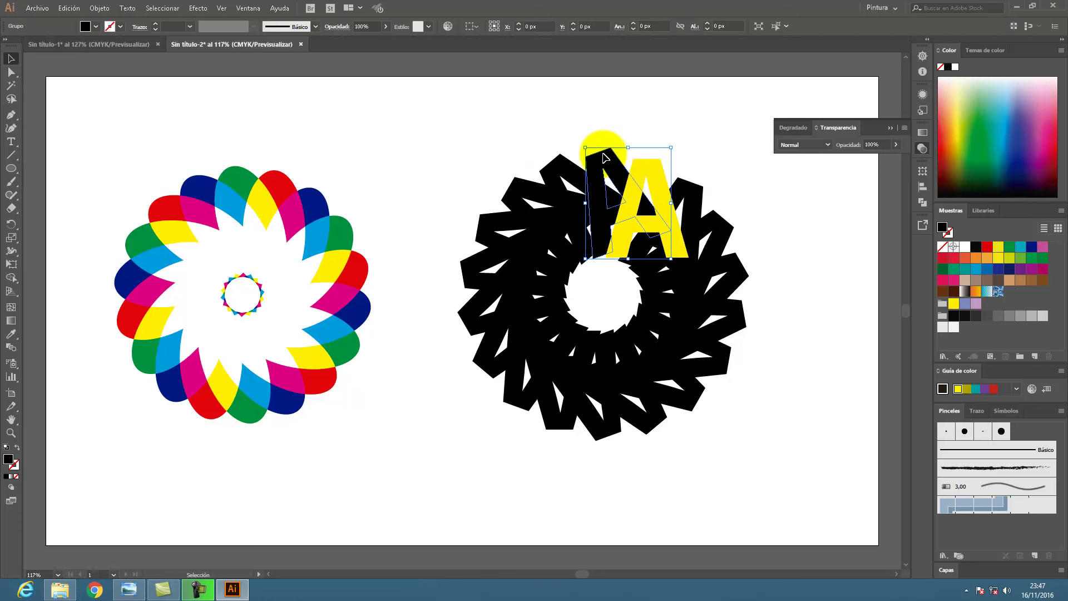
{"action": "double_click", "coordinate": [964, 305]}
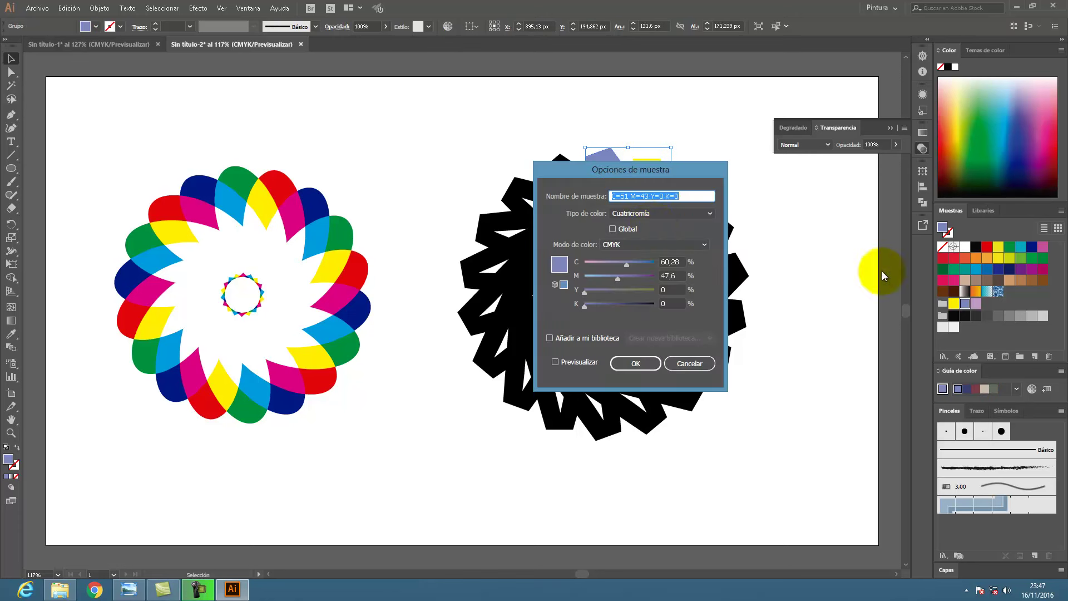
{"action": "left_click_drag", "start_coordinate": [628, 271], "coordinate": [684, 274]}
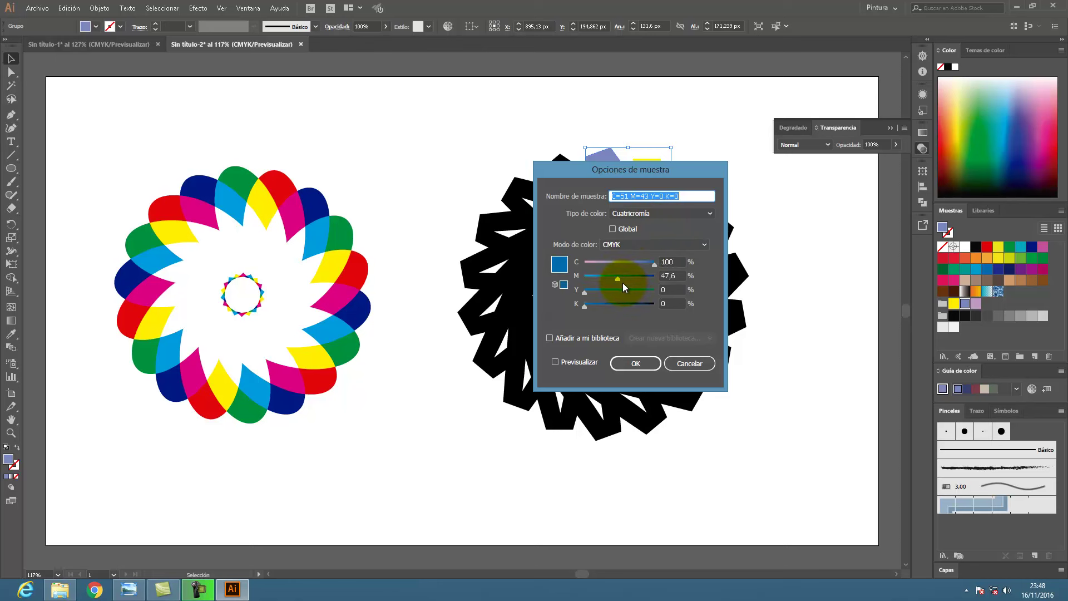
{"action": "left_click_drag", "start_coordinate": [619, 278], "coordinate": [573, 278]}
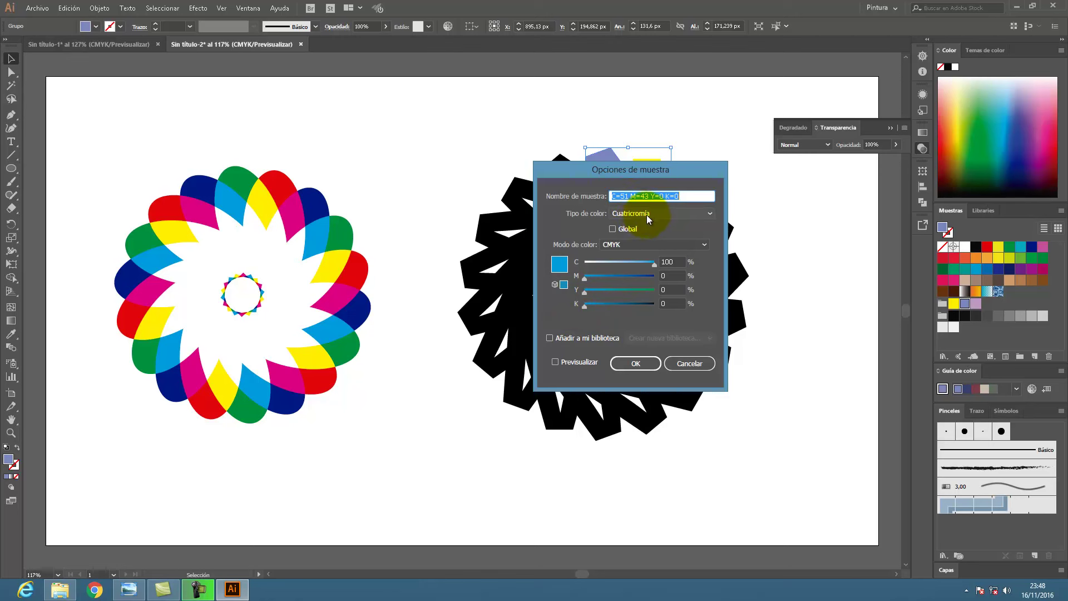
{"action": "left_click", "coordinate": [639, 365]}
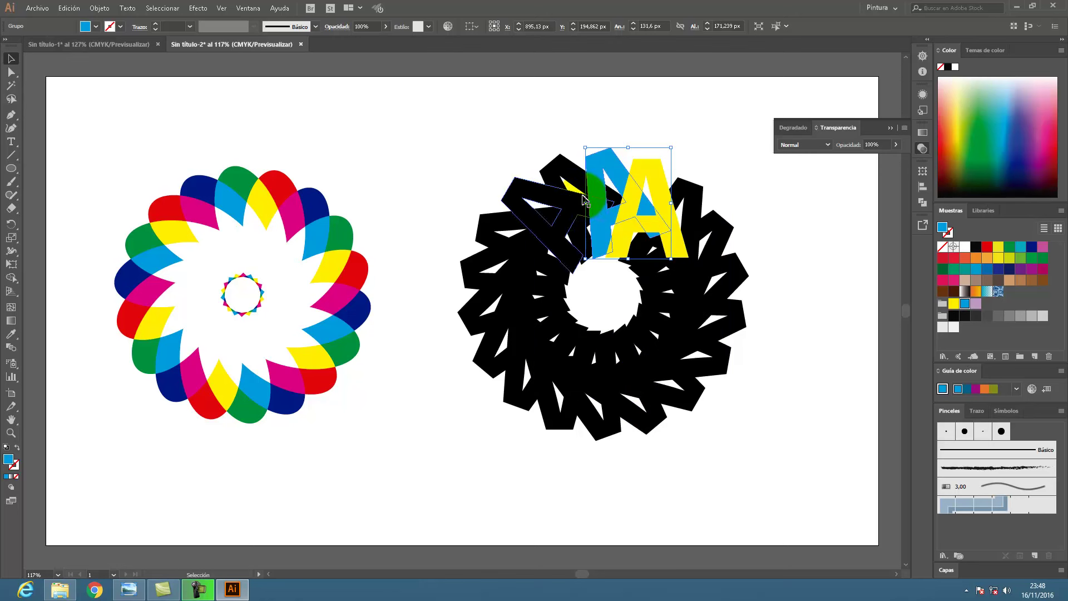
Fill the following A counterclockwise with the third colour-group swatch and redefine that swatch as magenta with C=0, M=100, Y=0, K=0.
{"action": "left_click", "coordinate": [566, 174]}
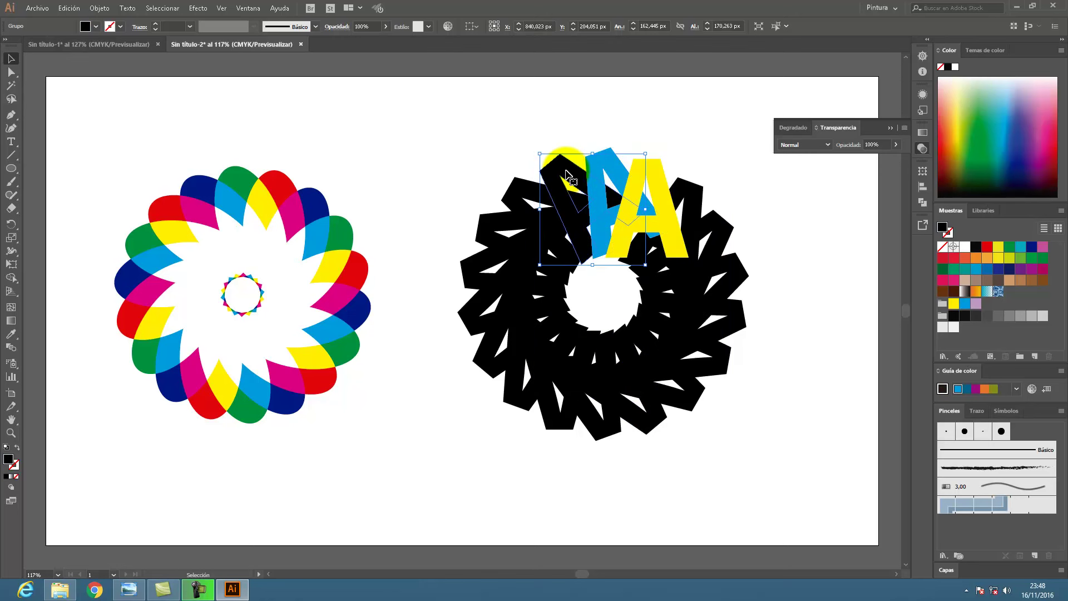
{"action": "left_click", "coordinate": [975, 304]}
{"action": "double_click", "coordinate": [974, 305]}
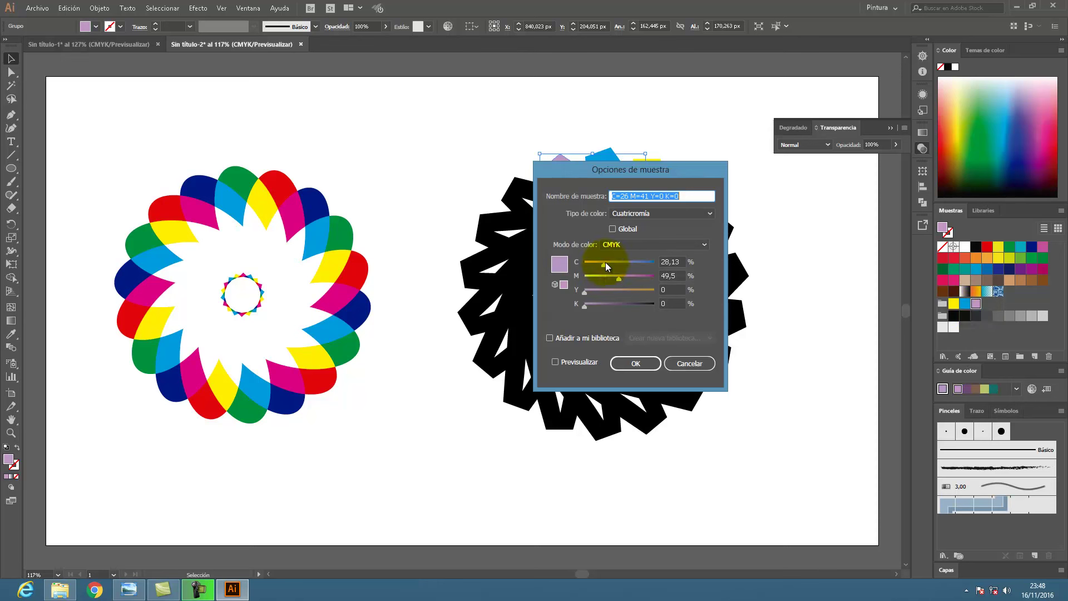
{"action": "left_click_drag", "start_coordinate": [627, 280], "coordinate": [574, 265]}
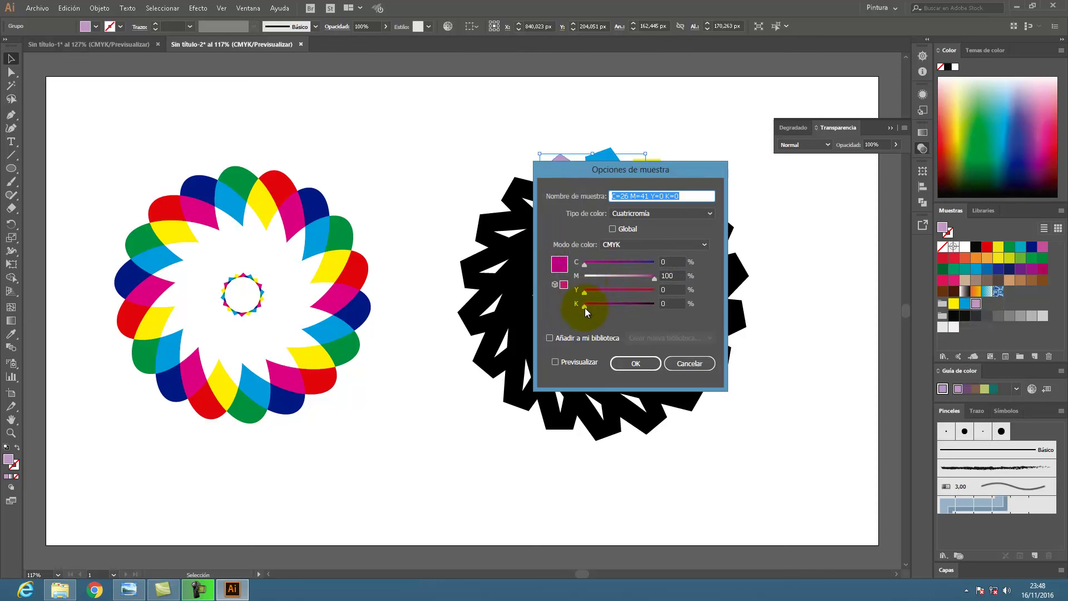
{"action": "left_click", "coordinate": [632, 360]}
{"action": "left_click", "coordinate": [674, 148]}
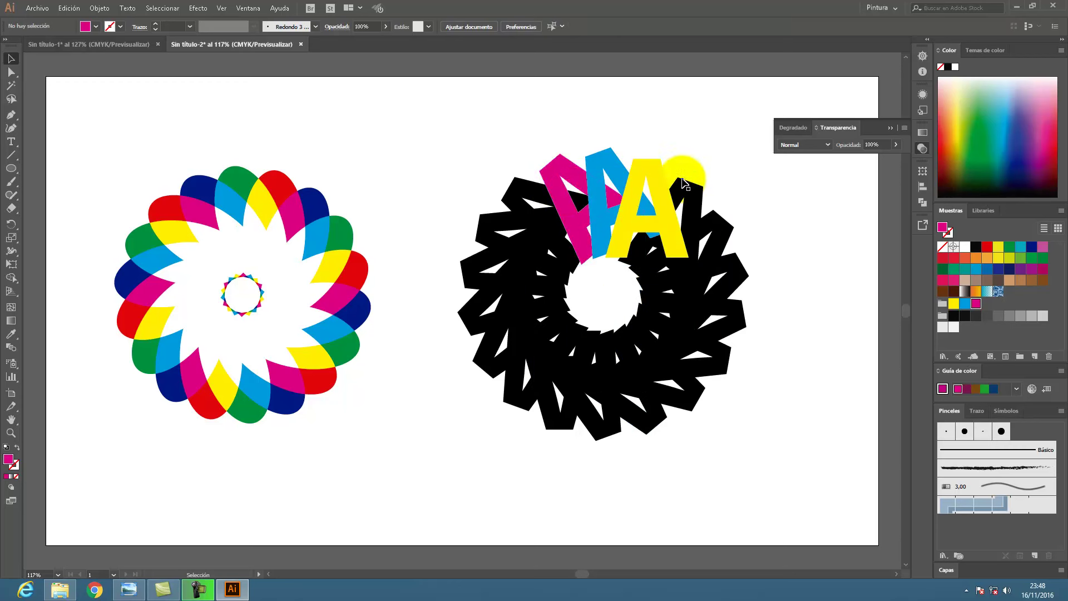
Fill every third remaining letter around the ring, counting from the yellow A, with the yellow swatch and deselect them.
{"action": "left_click_drag", "start_coordinate": [632, 208], "coordinate": [520, 307]}
{"action": "left_click_drag", "start_coordinate": [578, 177], "coordinate": [739, 278]}
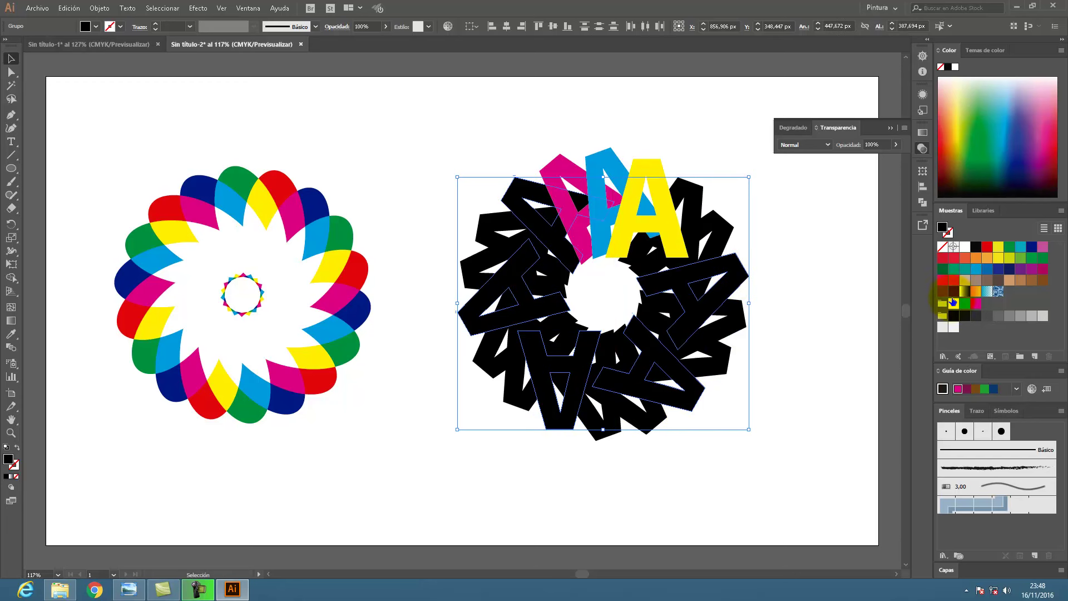
{"action": "left_click", "coordinate": [953, 304]}
{"action": "left_click", "coordinate": [448, 178]}
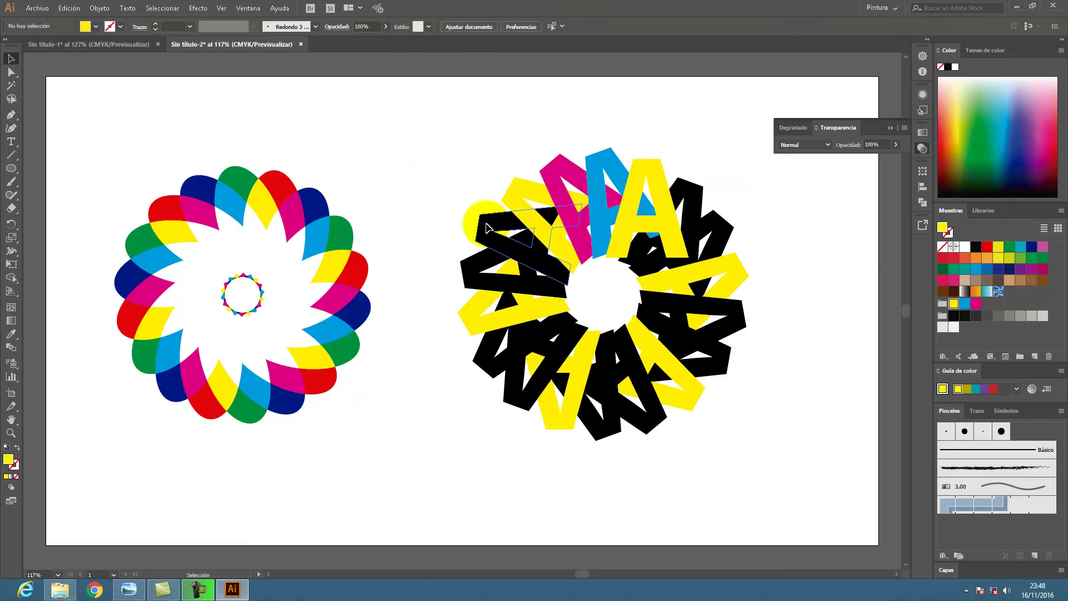
Fill the five black letters that directly follow a yellow one counterclockwise around the ring with the cyan swatch and deselect them.
{"action": "left_click", "coordinate": [487, 228]}
{"action": "left_click", "coordinate": [485, 363], "text": "shift"}
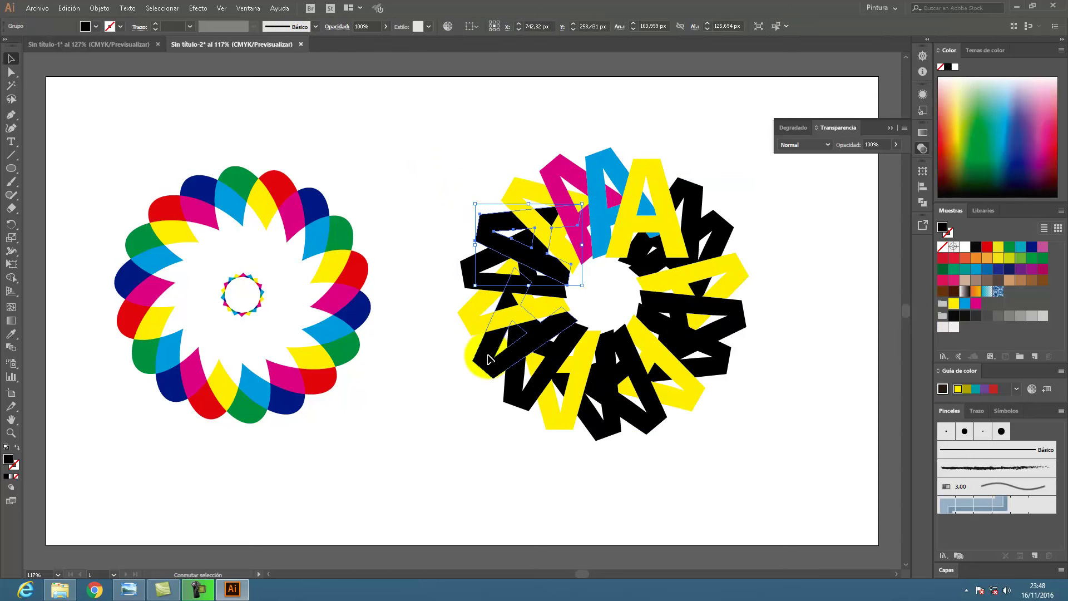
{"action": "left_click", "coordinate": [601, 428], "text": "shift"}
{"action": "left_click", "coordinate": [693, 394], "text": "shift"}
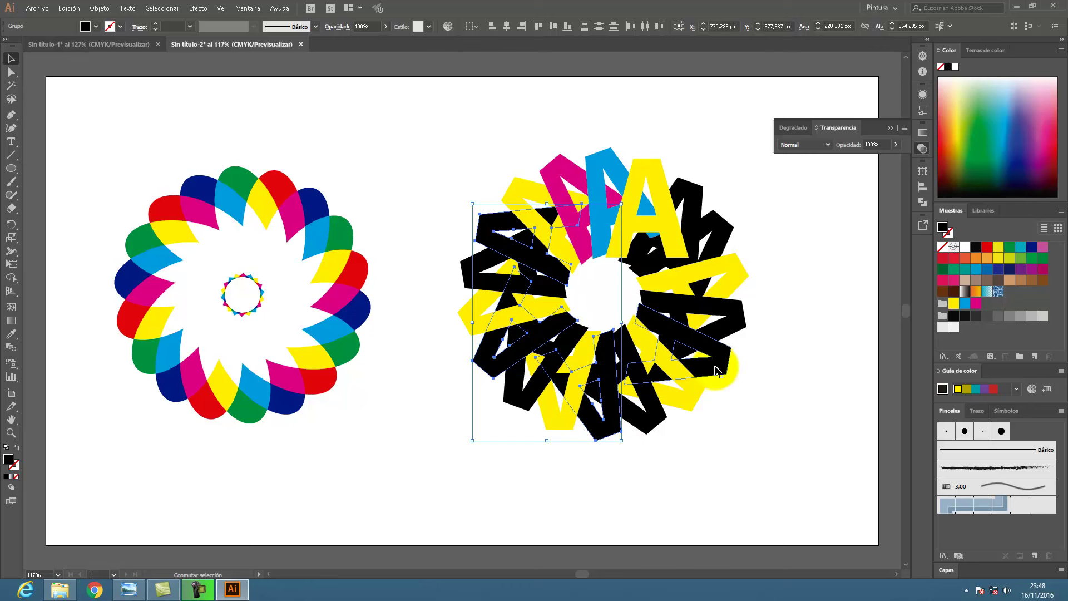
{"action": "left_click", "coordinate": [720, 242], "text": "shift"}
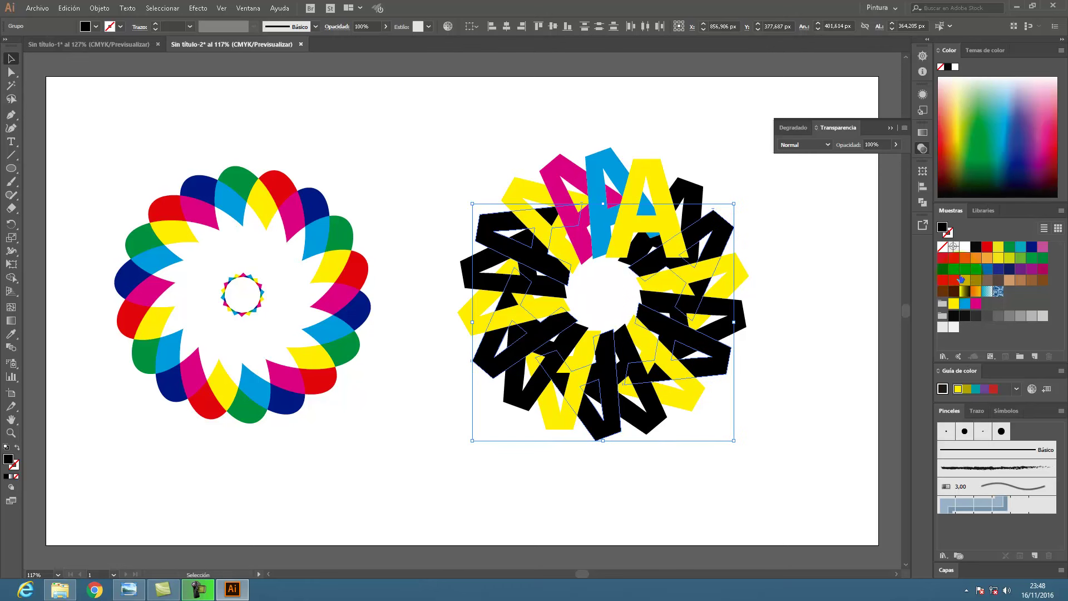
{"action": "left_click", "coordinate": [965, 306]}
{"action": "left_click", "coordinate": [822, 255]}
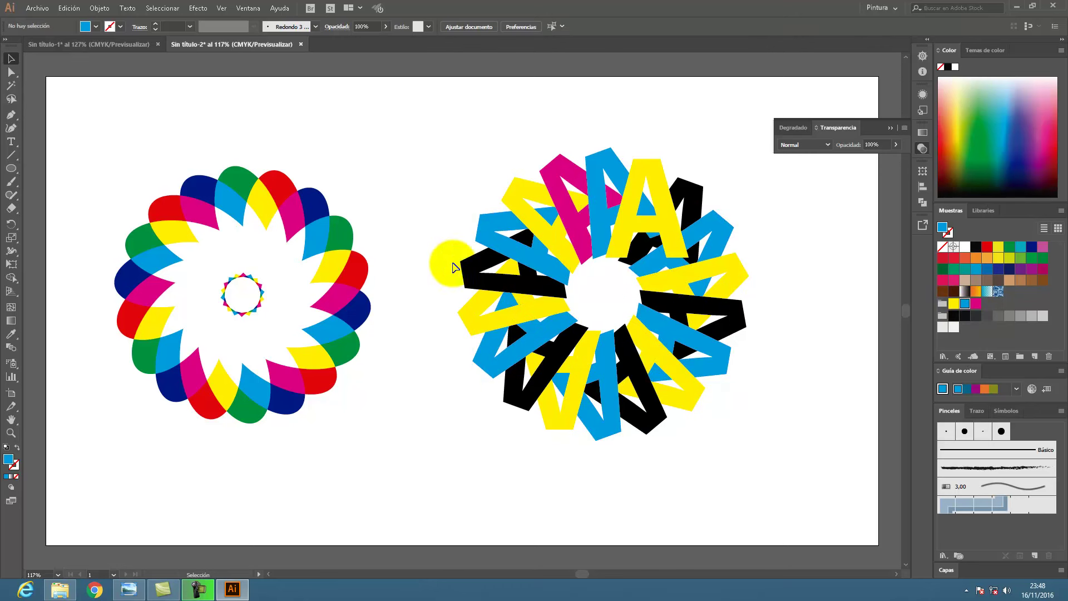
Fill all the remaining black letters in the ring with the magenta swatch and deselect them.
{"action": "left_click", "coordinate": [471, 274]}
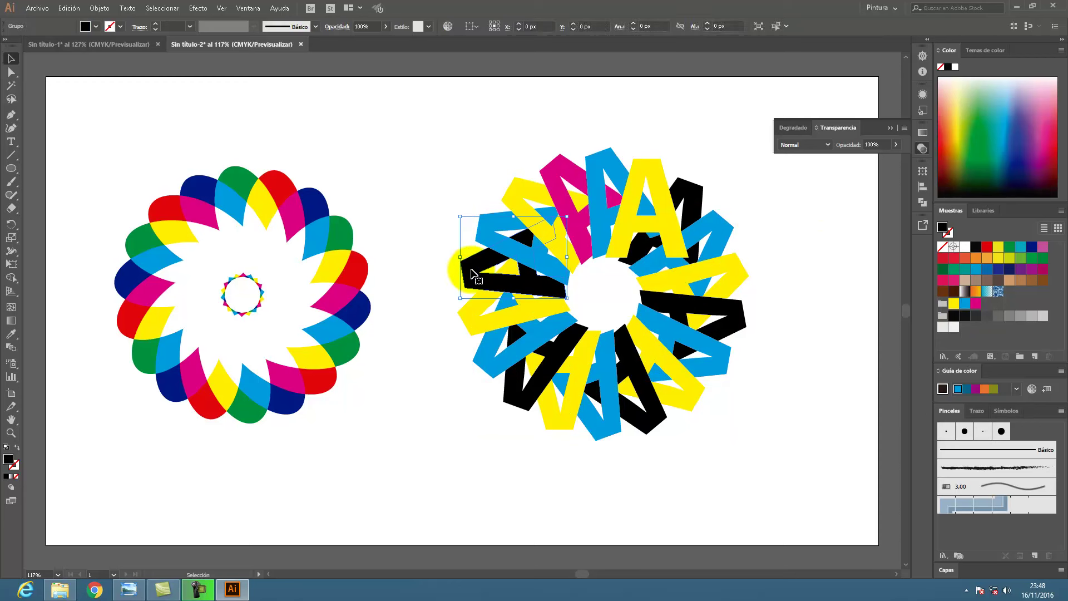
{"action": "left_click", "coordinate": [513, 390], "text": "shift"}
{"action": "left_click", "coordinate": [654, 413], "text": "shift"}
{"action": "left_click", "coordinate": [736, 317], "text": "shift"}
{"action": "left_click", "coordinate": [694, 197], "text": "shift"}
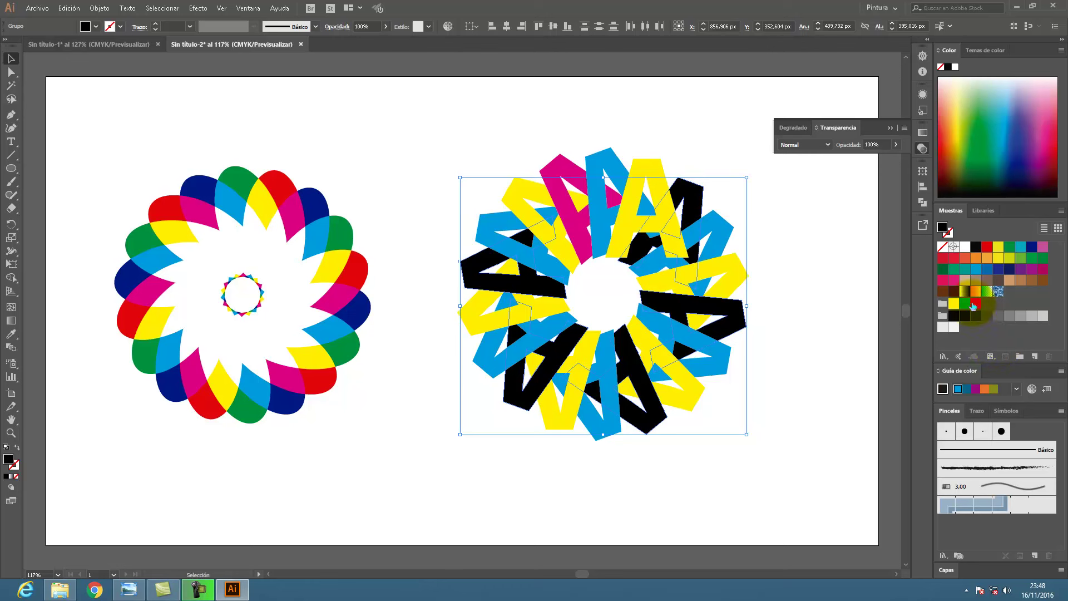
{"action": "left_click", "coordinate": [976, 304]}
{"action": "left_click", "coordinate": [842, 276]}
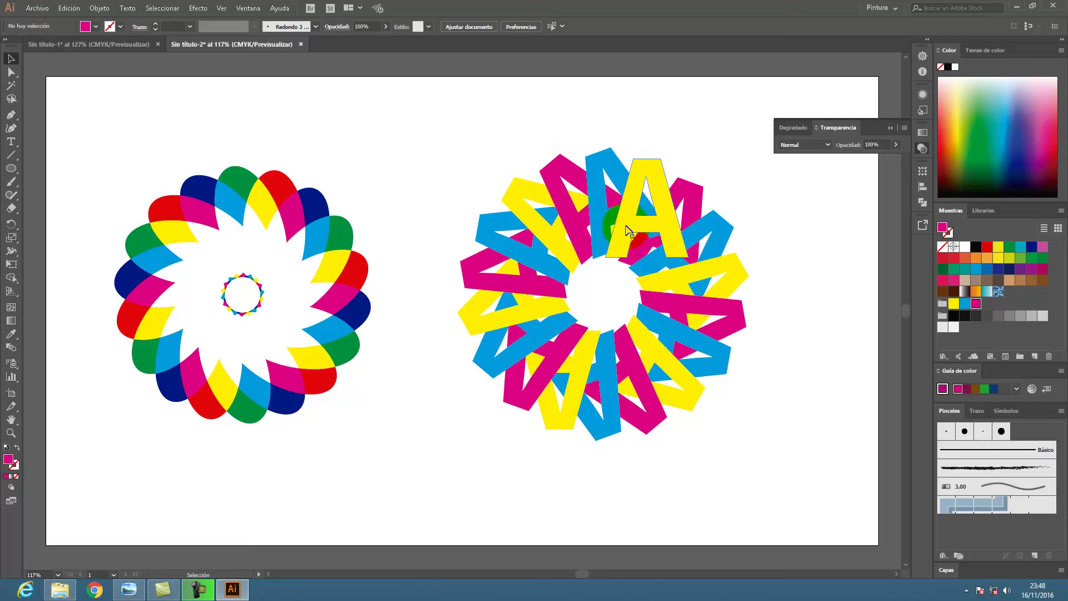
Set the blending mode of the whole letter ring to Darken (Oscurecer) and deselect it.
{"action": "left_click_drag", "start_coordinate": [441, 127], "coordinate": [787, 477]}
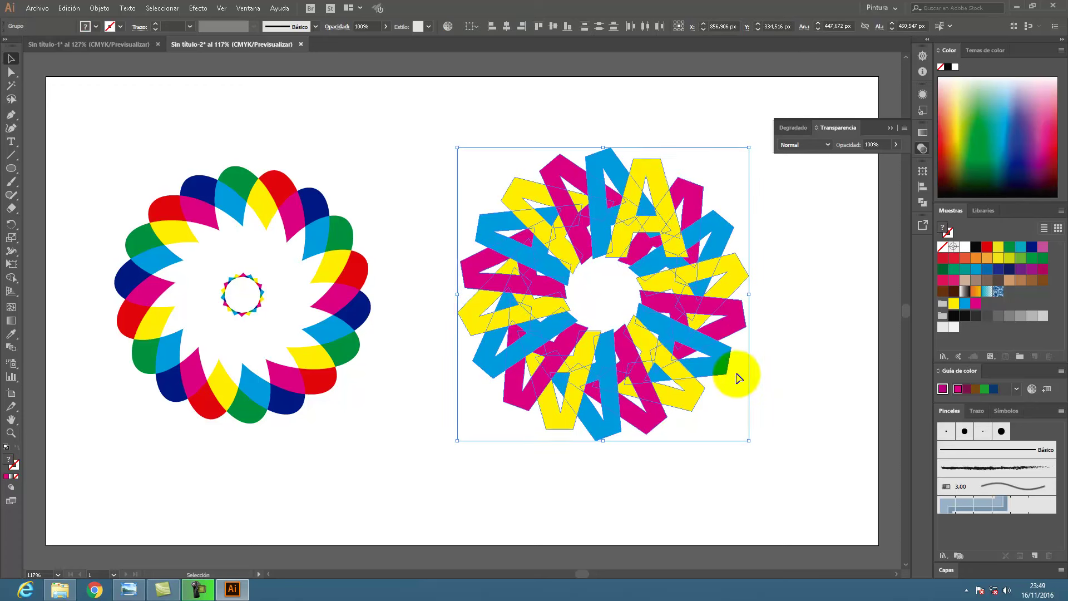
{"action": "left_click", "coordinate": [923, 149]}
{"action": "left_click", "coordinate": [923, 149]}
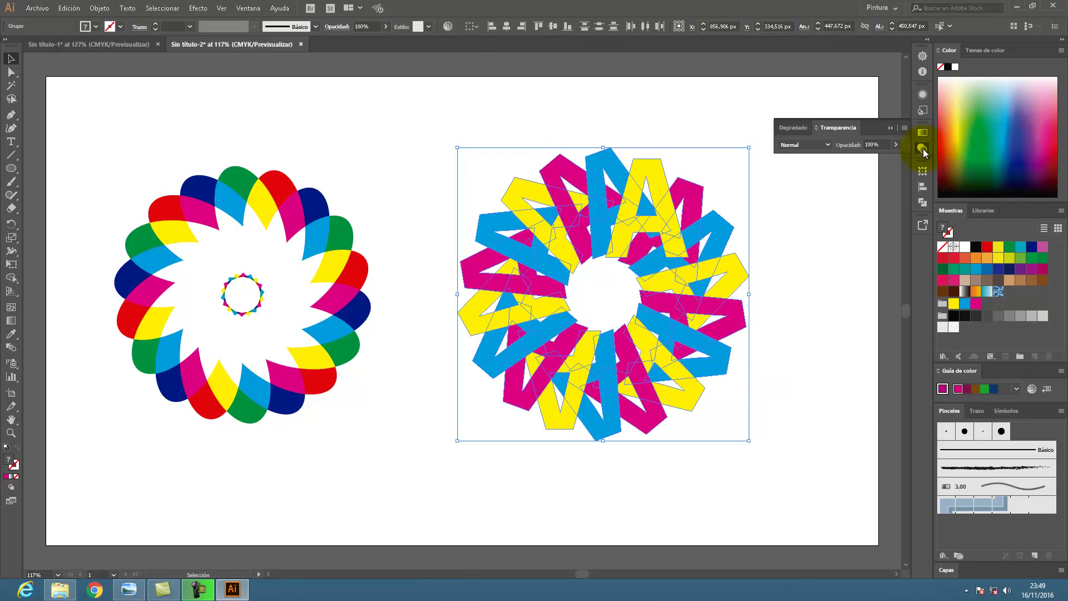
{"action": "left_click", "coordinate": [810, 143]}
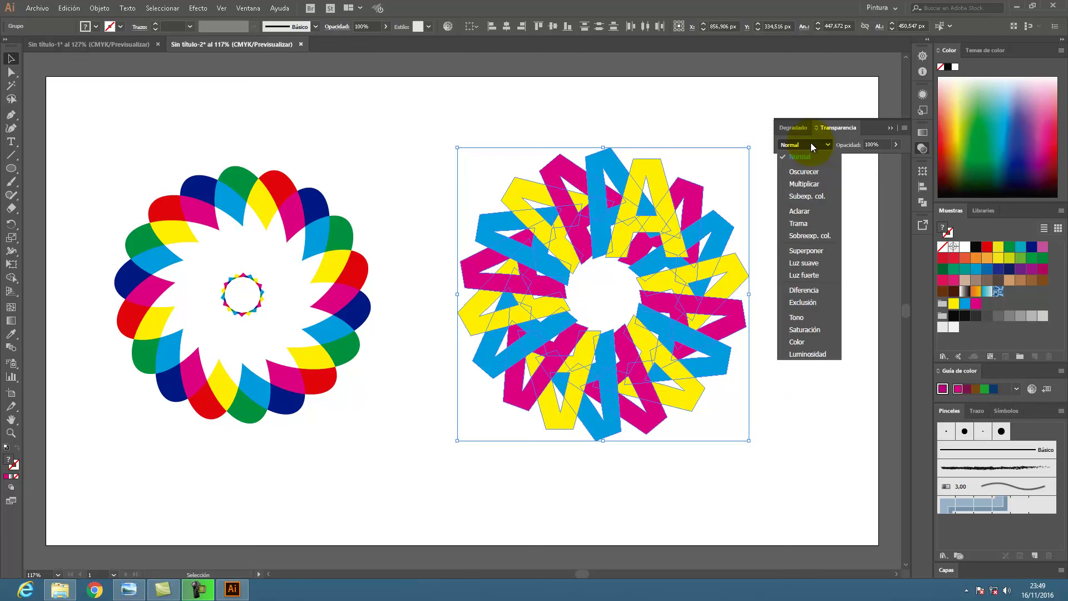
{"action": "left_click", "coordinate": [810, 172]}
{"action": "left_click", "coordinate": [802, 249]}
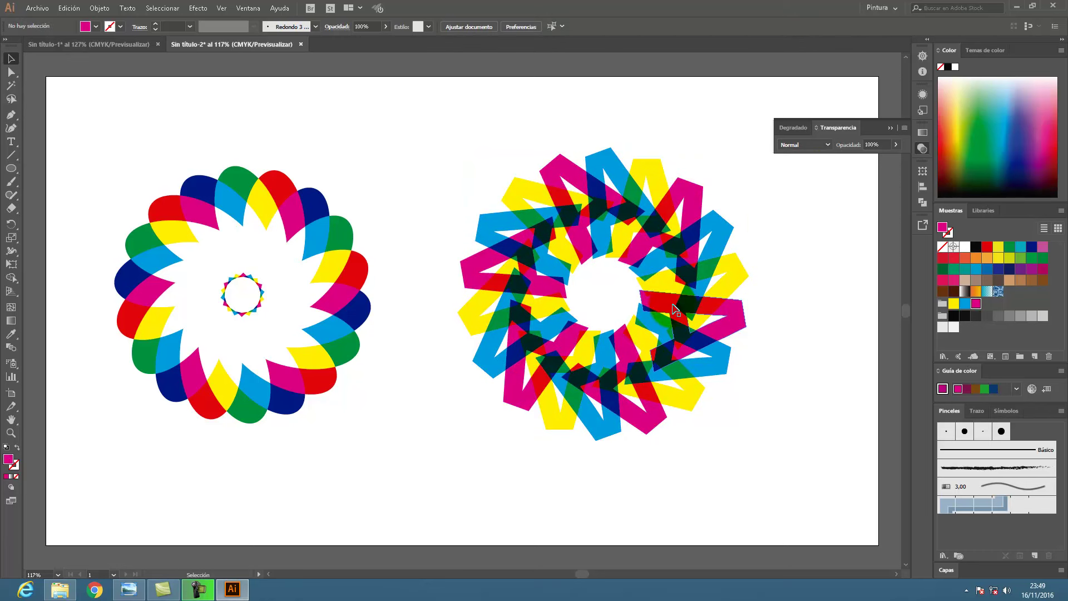
Enlarge the ellipse-petal artwork to about 451 px wide and move it closer to the artboard's left edge.
{"action": "left_click_drag", "start_coordinate": [86, 148], "coordinate": [418, 454]}
{"action": "left_click_drag", "start_coordinate": [370, 164], "coordinate": [409, 128]}
{"action": "left_click_drag", "start_coordinate": [364, 215], "coordinate": [344, 219]}
Enlarge the letter ring to about 462 px wide and shift it toward the artboard's right edge.
{"action": "left_click_drag", "start_coordinate": [458, 130], "coordinate": [804, 471]}
{"action": "mouse_move", "coordinate": [748, 148]}
{"action": "left_mouse_down"}
{"action": "mouse_move", "coordinate": [777, 138]}
{"action": "mouse_move", "coordinate": [758, 135]}
{"action": "left_mouse_up"}
{"action": "left_click_drag", "start_coordinate": [729, 192], "coordinate": [756, 197]}
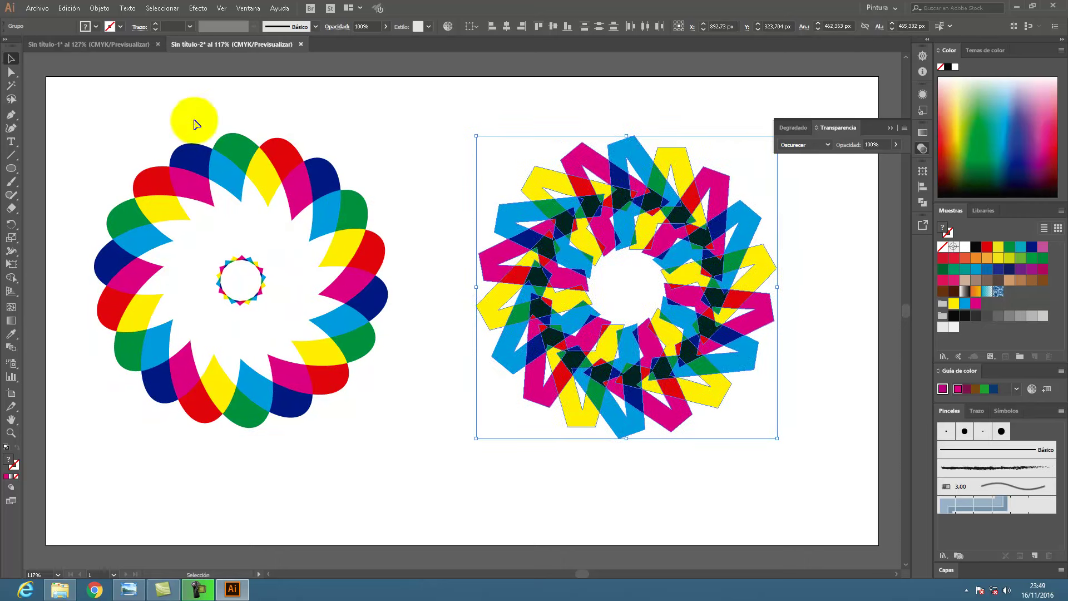
Enlarge the ellipse-petal artwork again to about 480 px wide, deselect it and collapse the transparency settings.
{"action": "left_click_drag", "start_coordinate": [88, 133], "coordinate": [410, 476]}
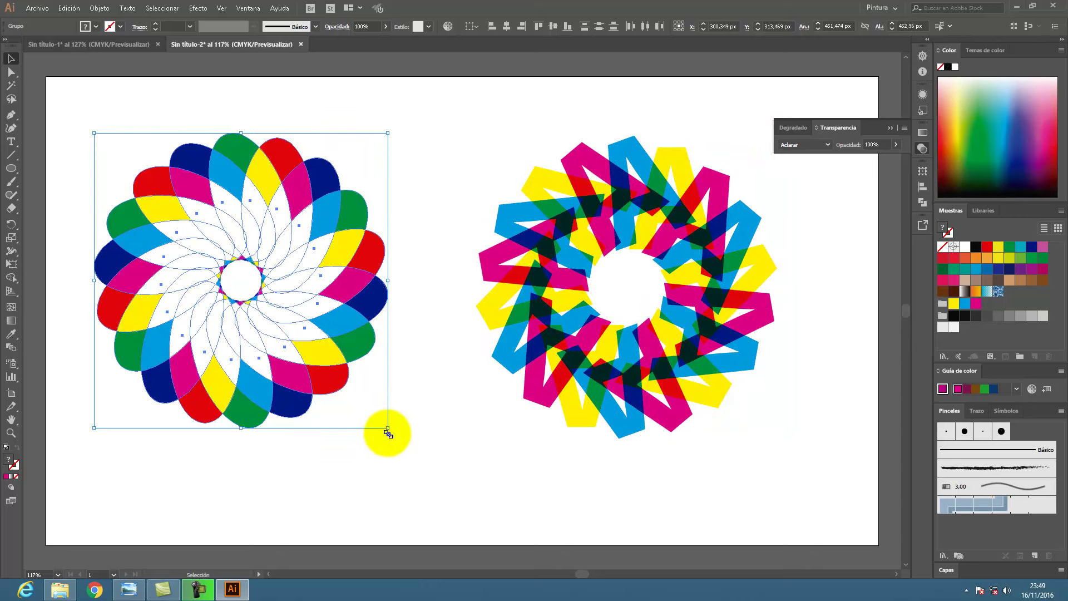
{"action": "left_click_drag", "start_coordinate": [387, 428], "coordinate": [406, 442]}
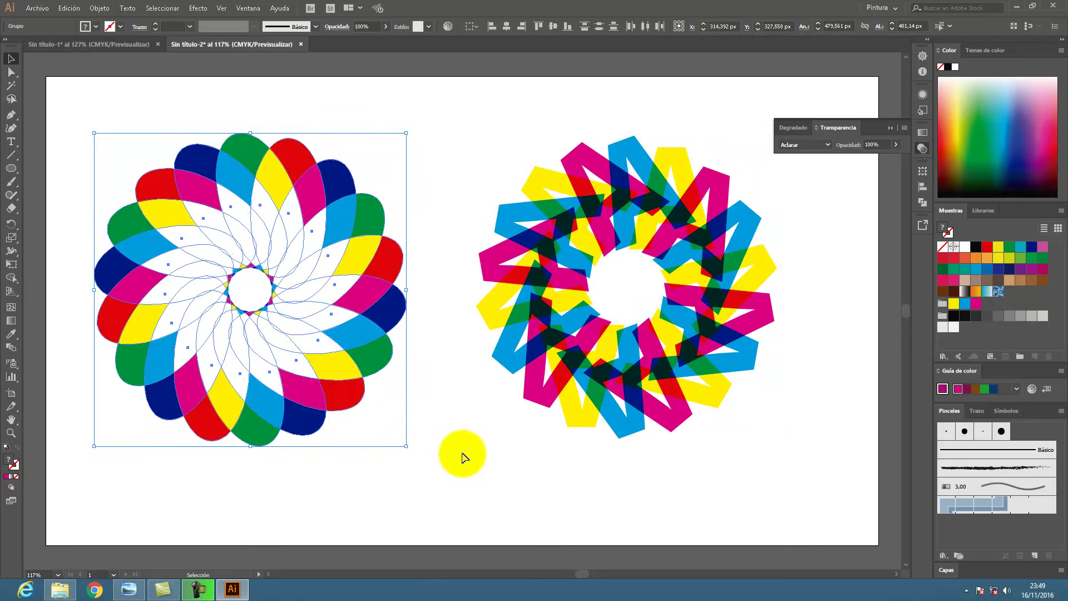
{"action": "left_click", "coordinate": [484, 452]}
{"action": "left_click", "coordinate": [889, 127]}
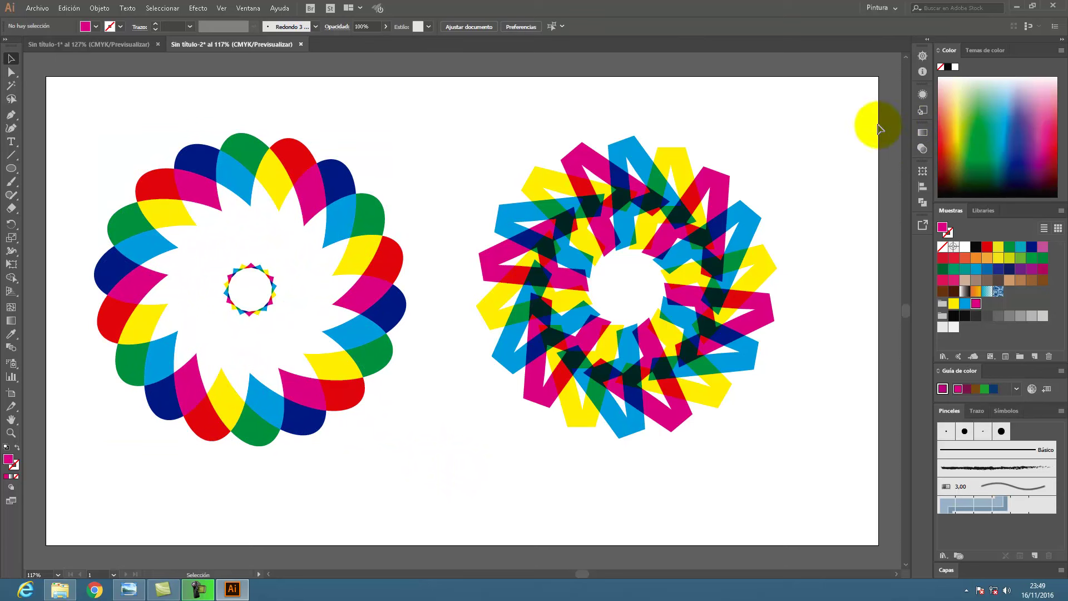